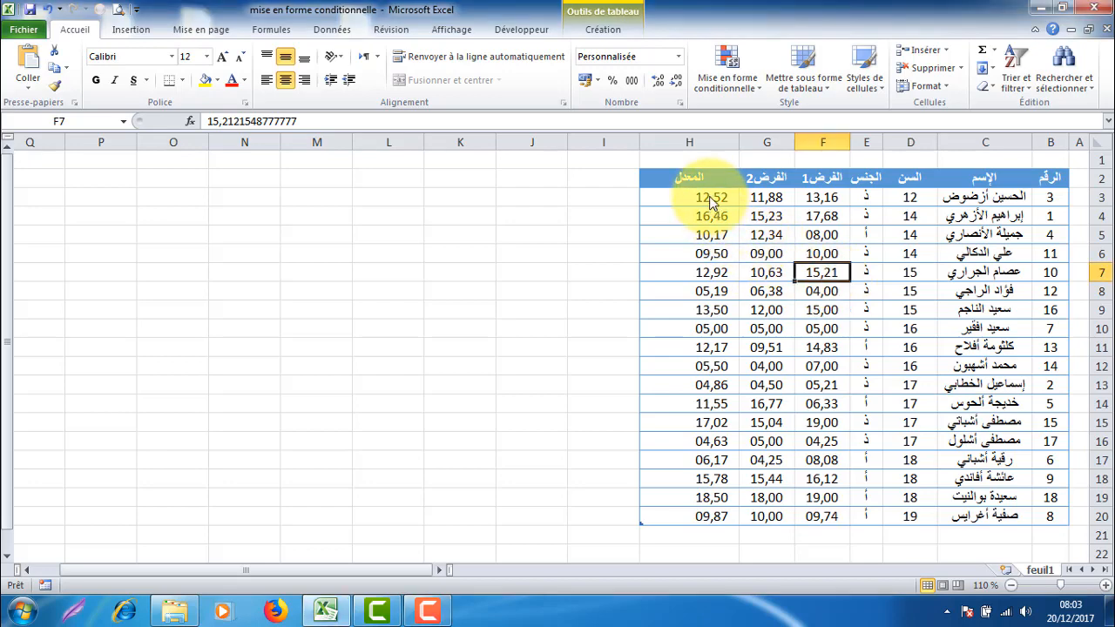
Select the averages in H3:H20 and look through the conditional formatting categories, from highlight rules and data bars to rule management.
left_click_drag(705, 197, 719, 514)
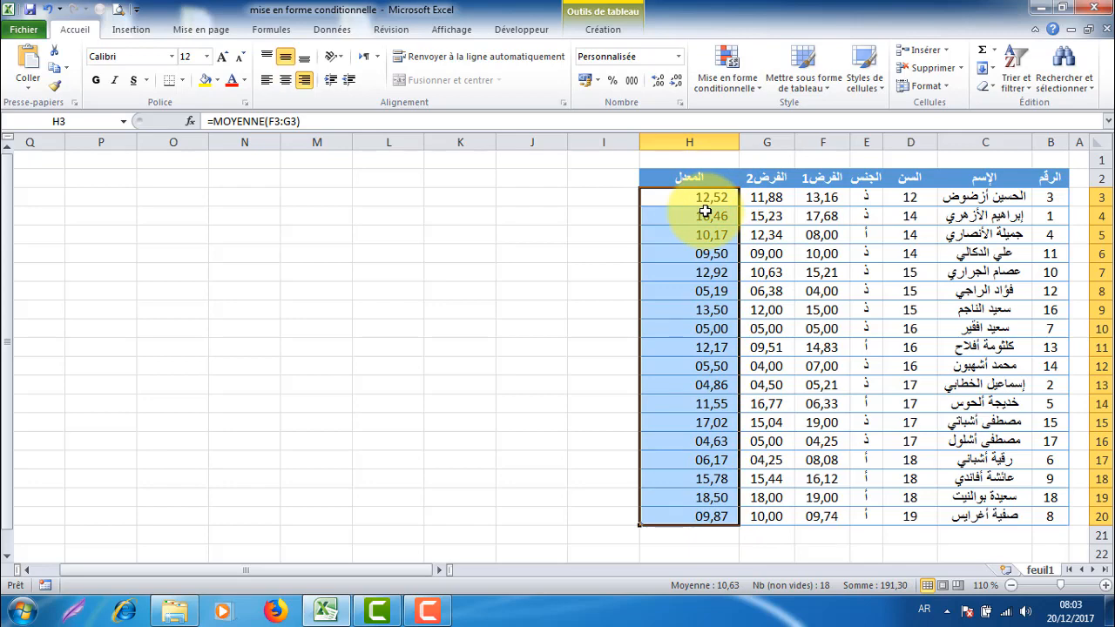
left_click(762, 93)
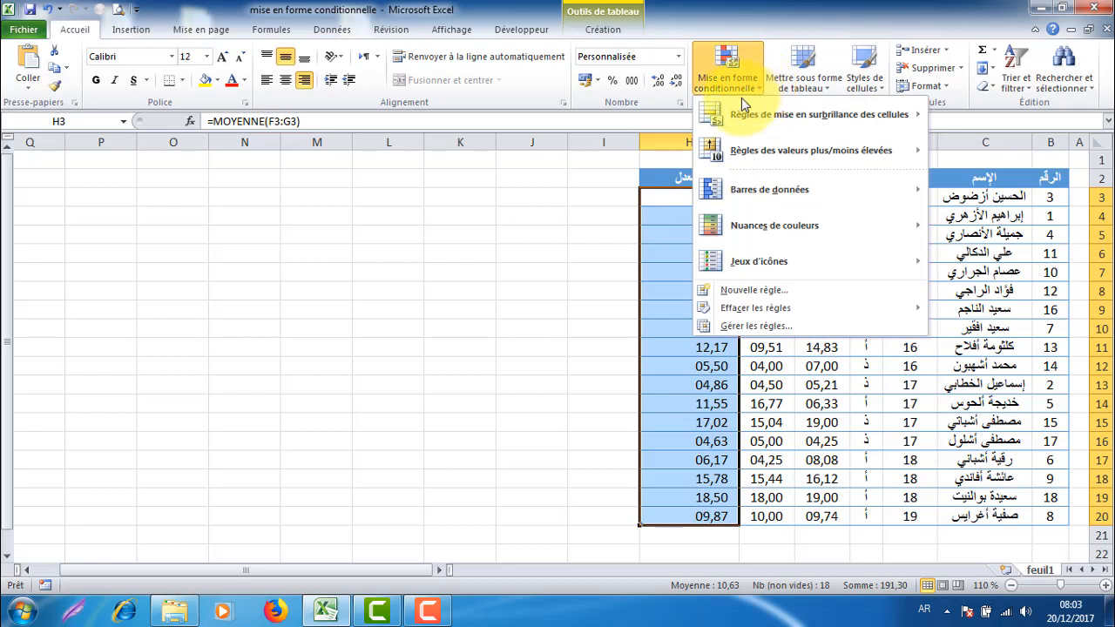
mouse_move(743, 104)
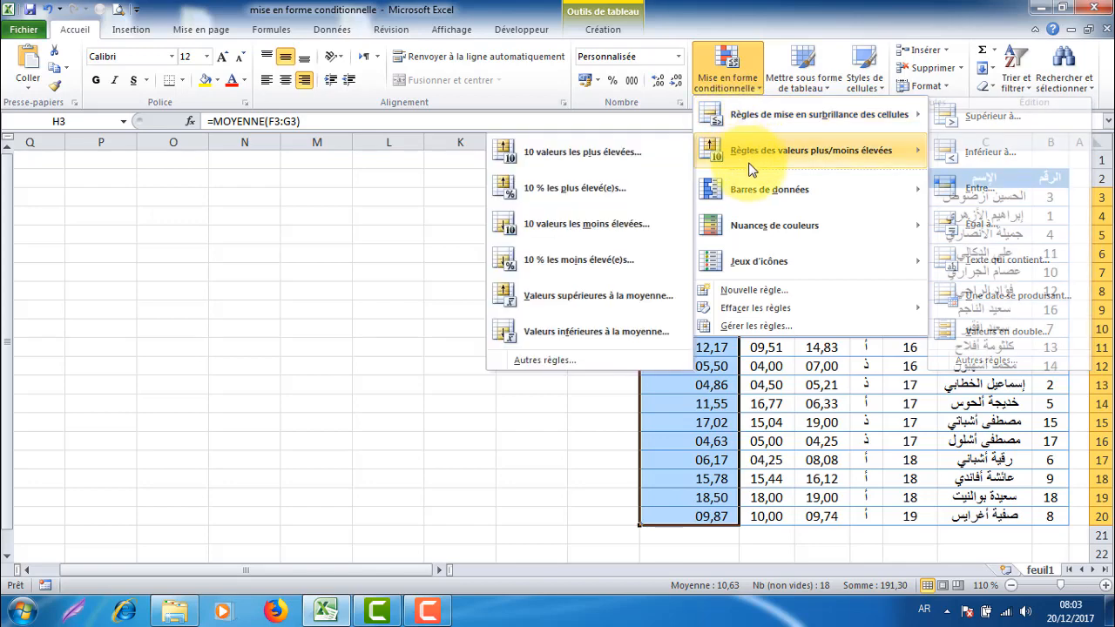
mouse_move(751, 201)
mouse_move(763, 131)
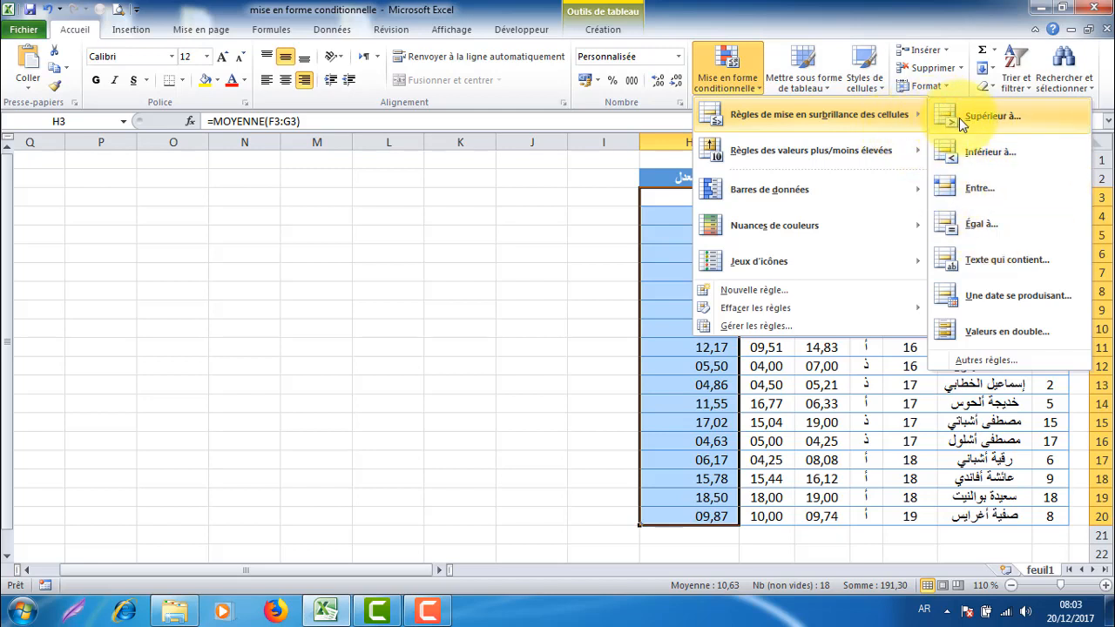
mouse_move(831, 154)
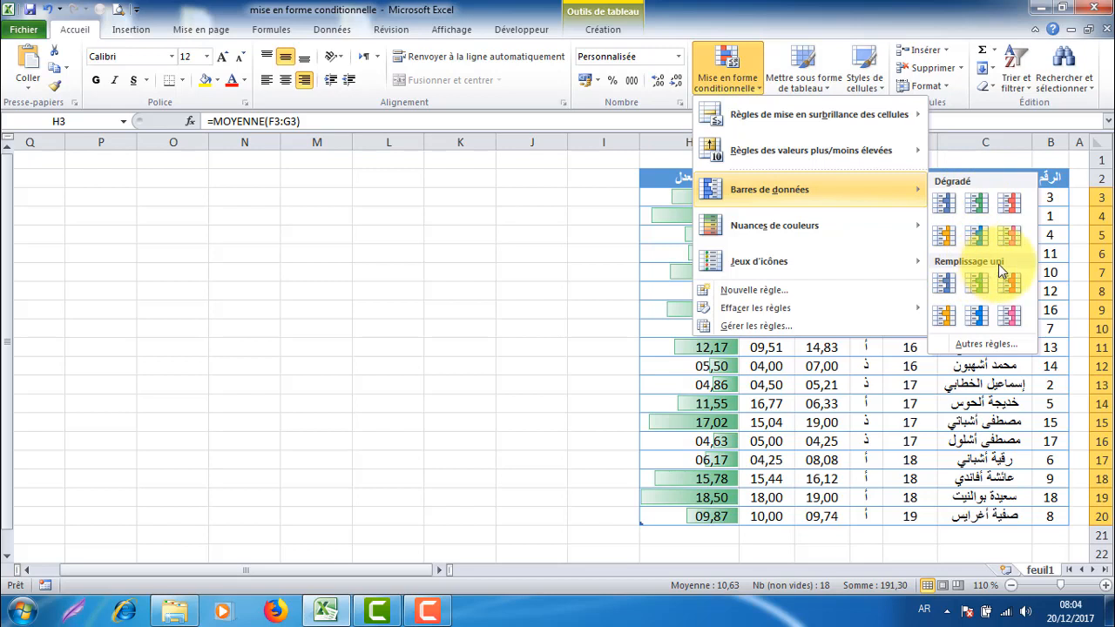
mouse_move(800, 230)
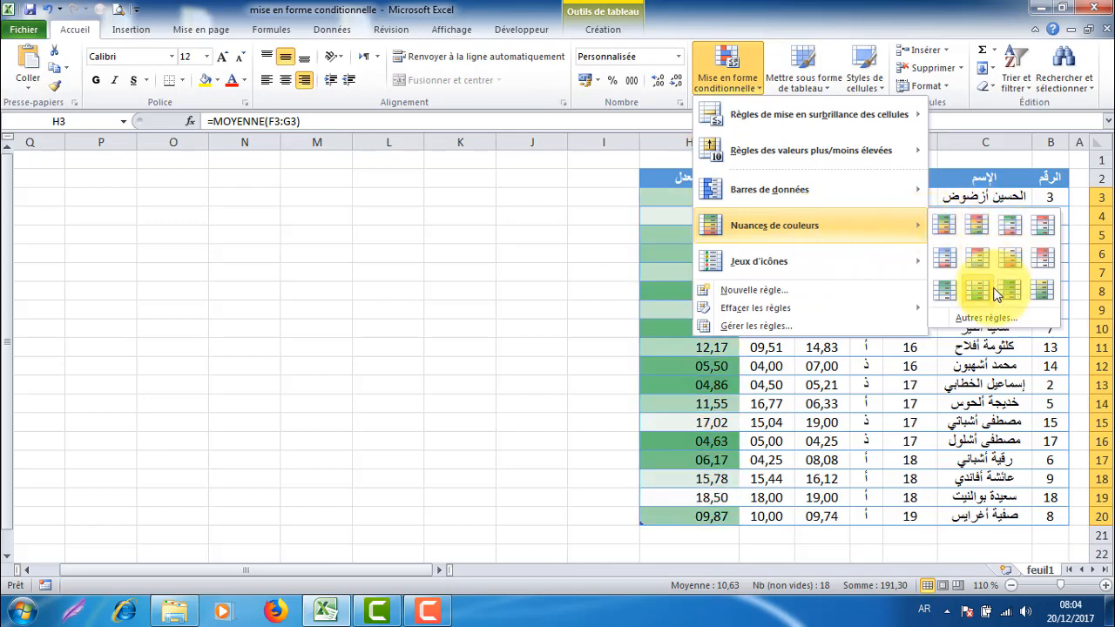
mouse_move(777, 265)
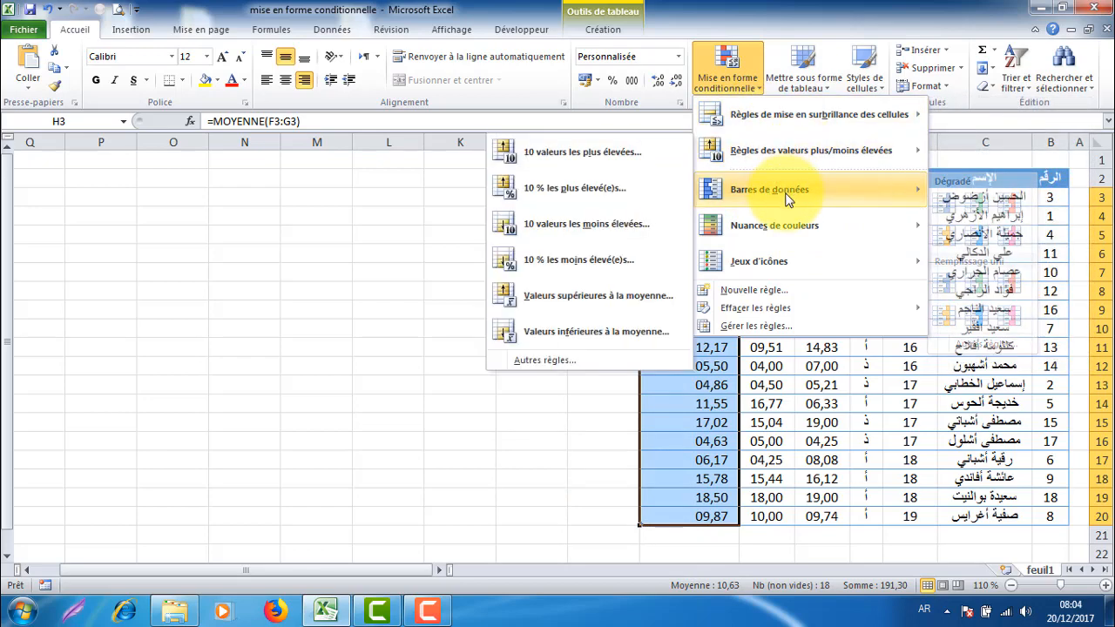
mouse_move(817, 185)
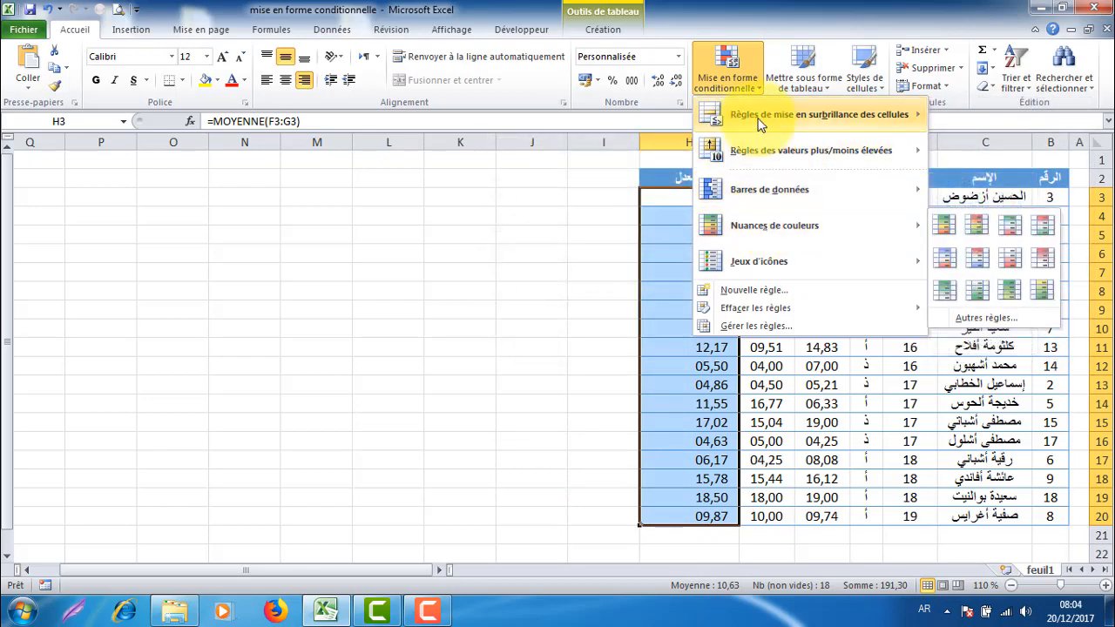
mouse_move(789, 155)
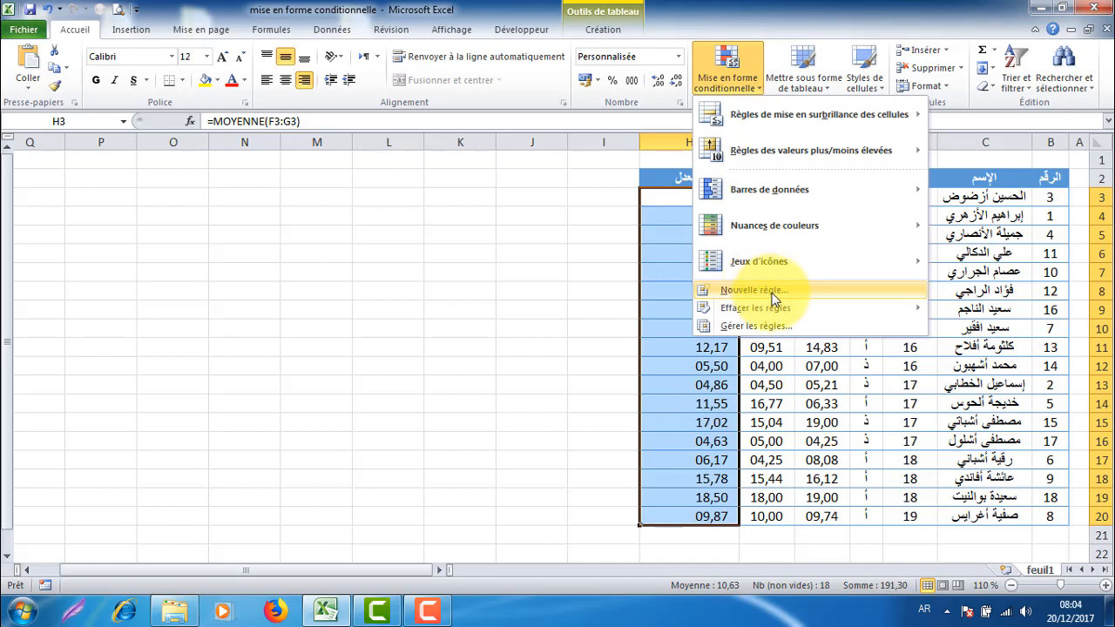
mouse_move(751, 312)
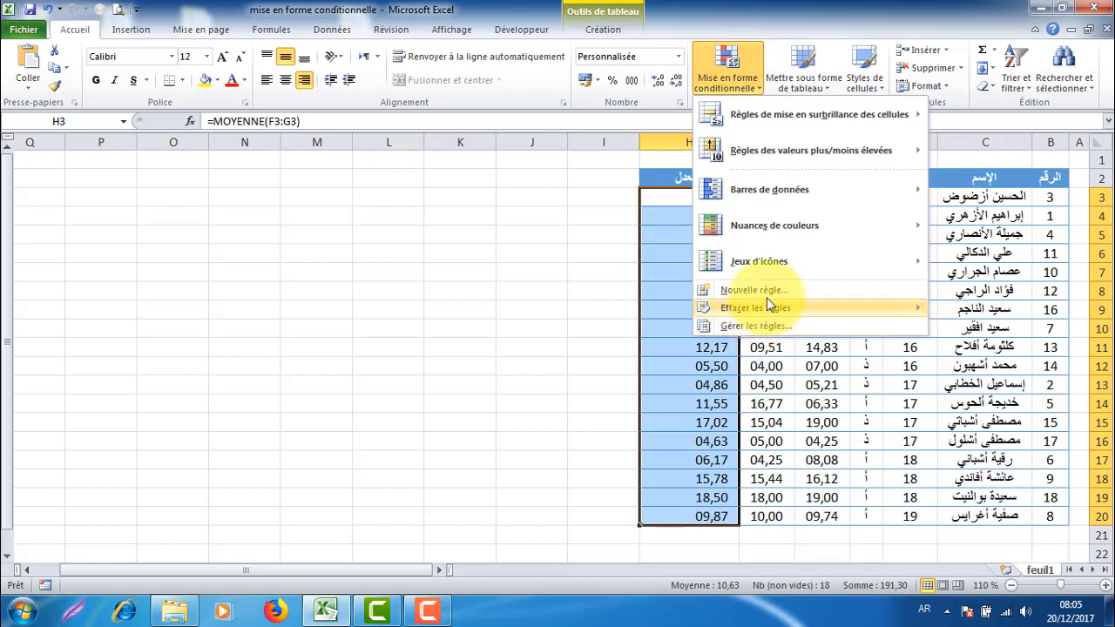
mouse_move(799, 119)
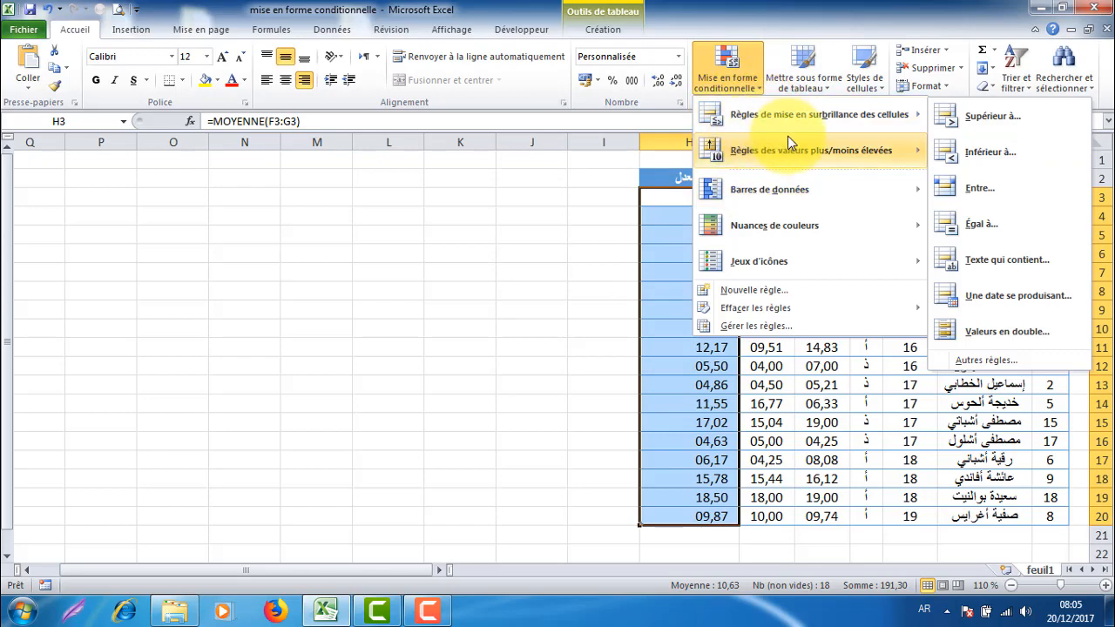
Open the conditional formatting rules manager and show the rules for this table (Ce tableau).
left_click(756, 328)
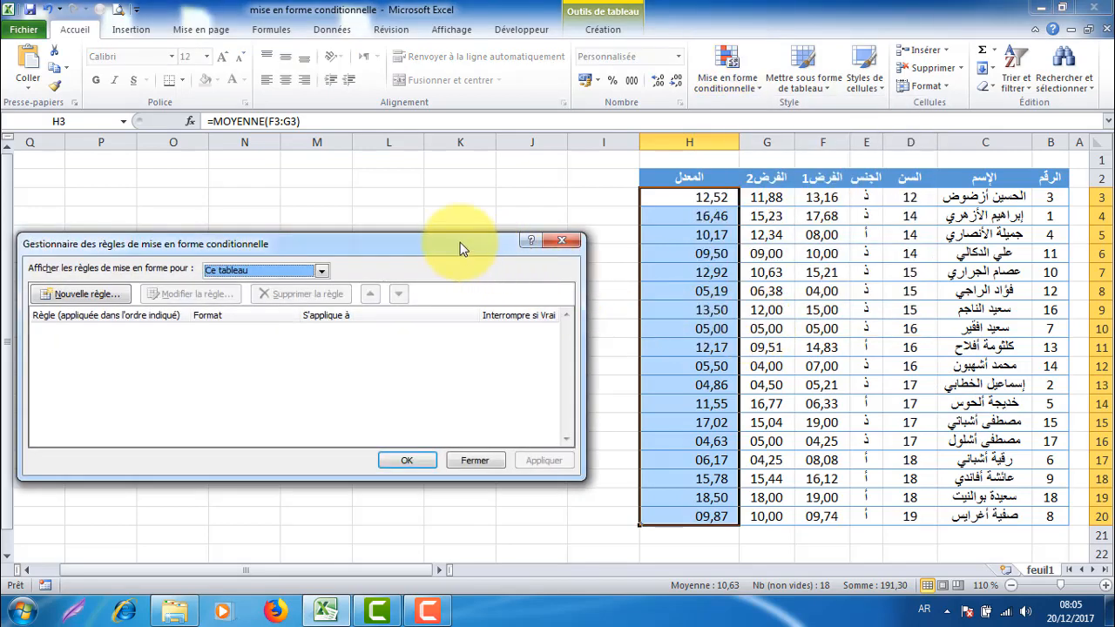
left_click_drag(461, 249, 491, 197)
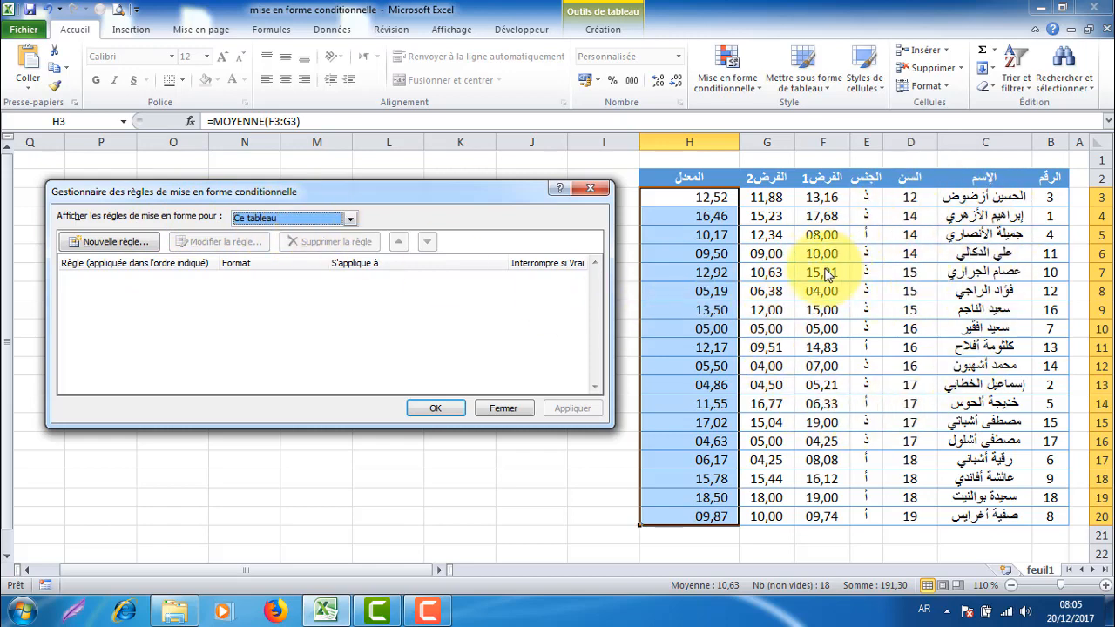
left_click(349, 219)
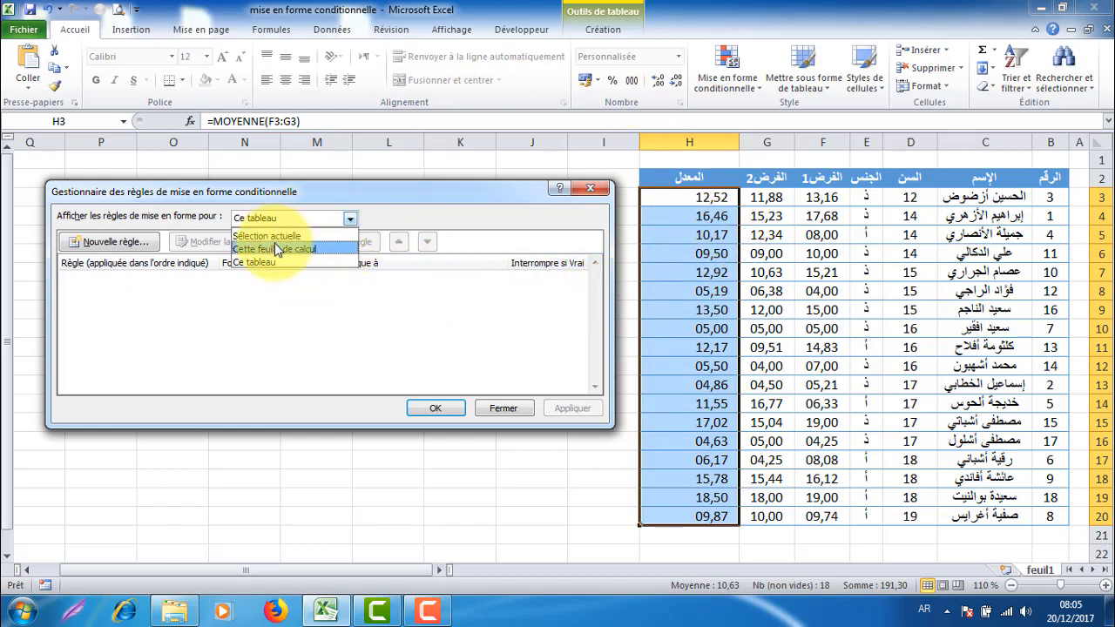
left_click(268, 262)
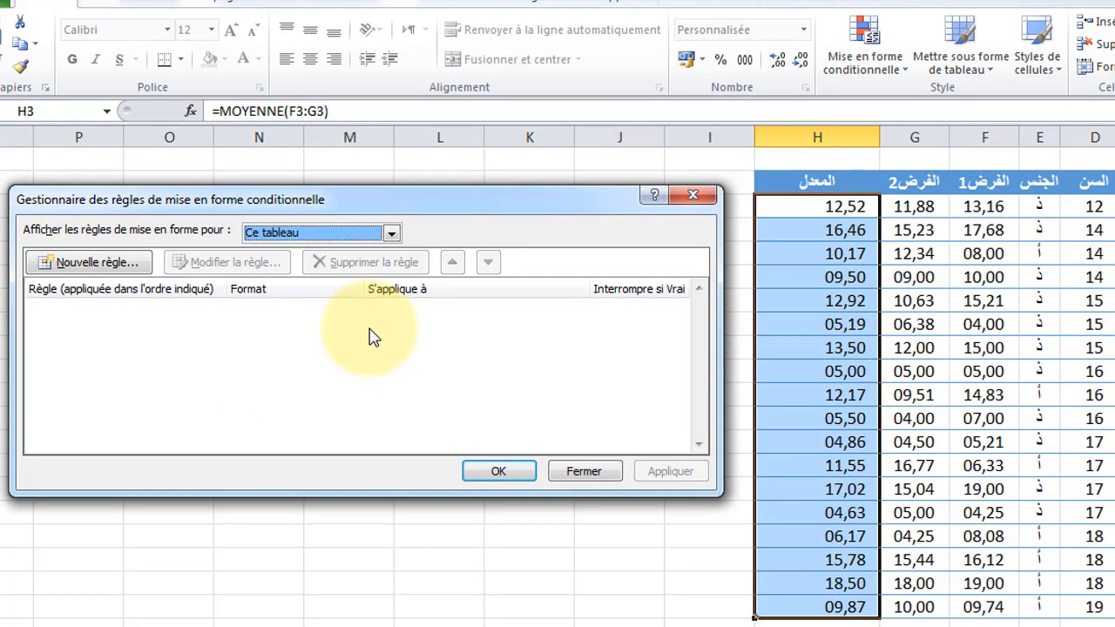
Create a new rule that formats only cells whose value is less than or equal to (inférieure ou égale à) 5.
left_click(97, 262)
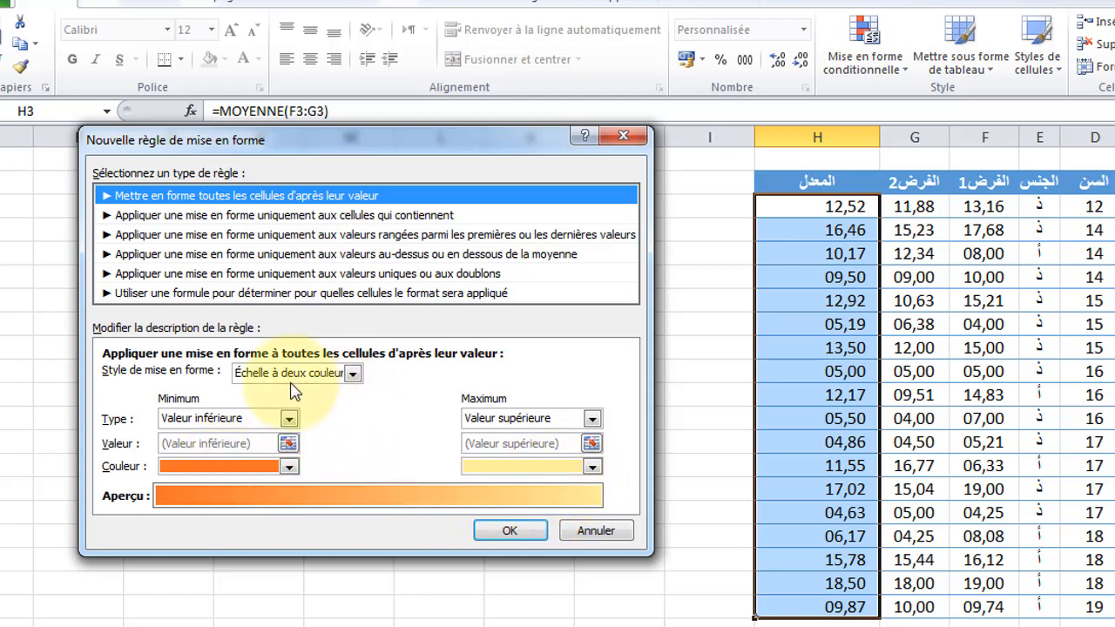
left_click(353, 374)
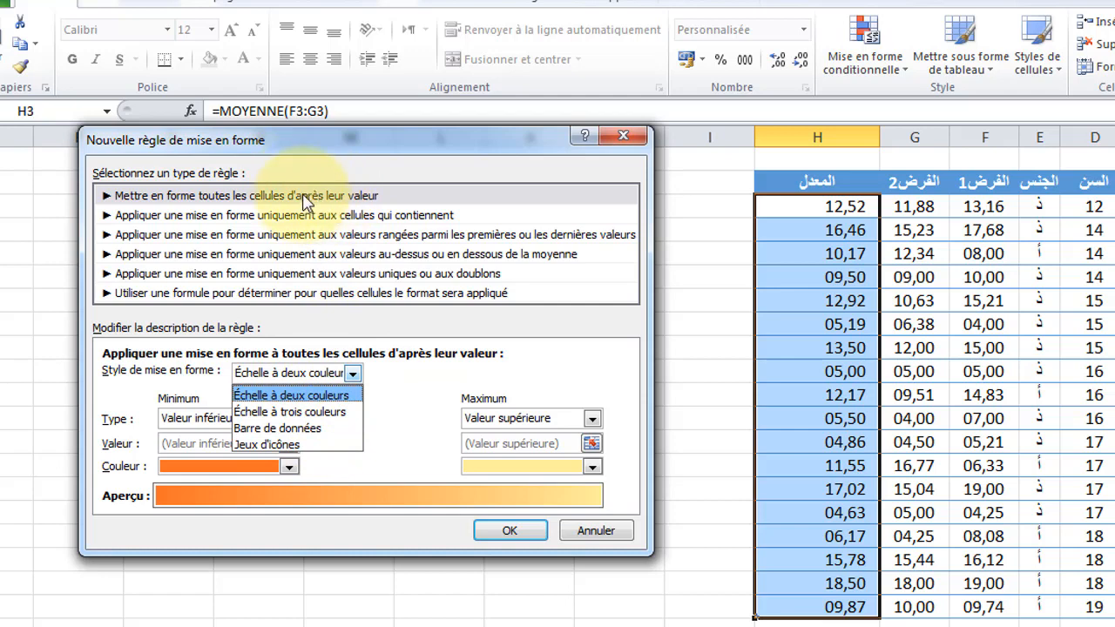
left_click(287, 215)
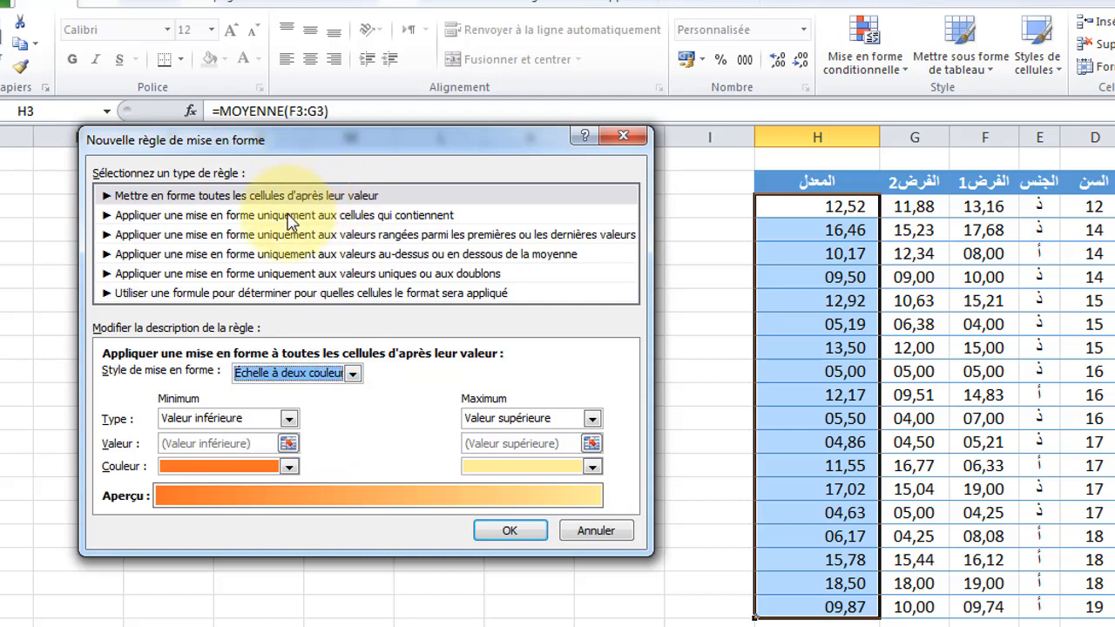
left_click(290, 217)
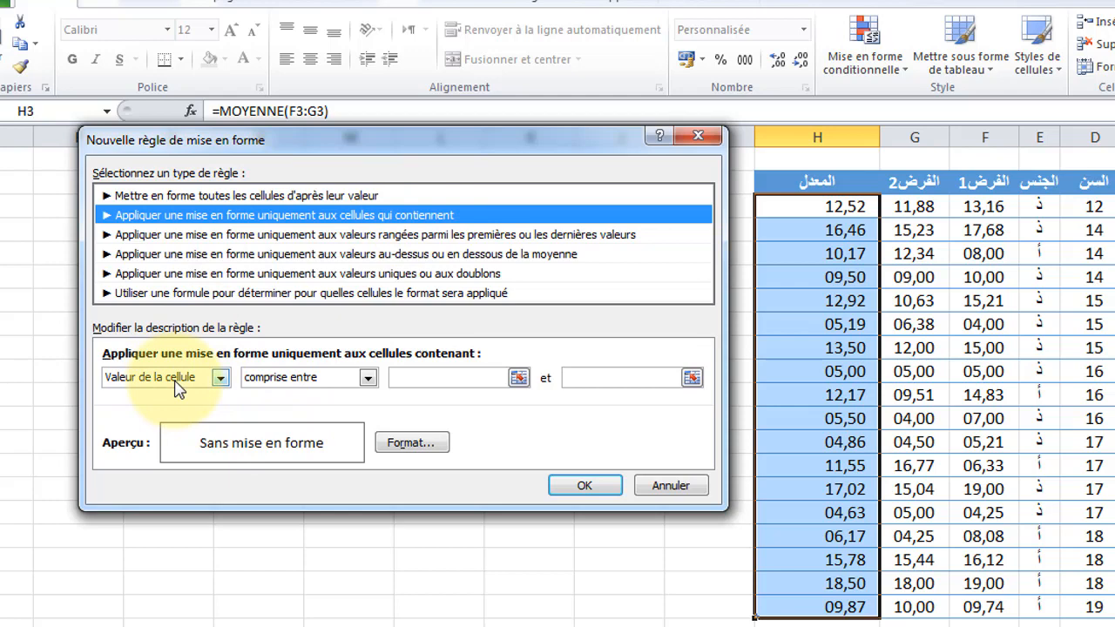
left_click(369, 379)
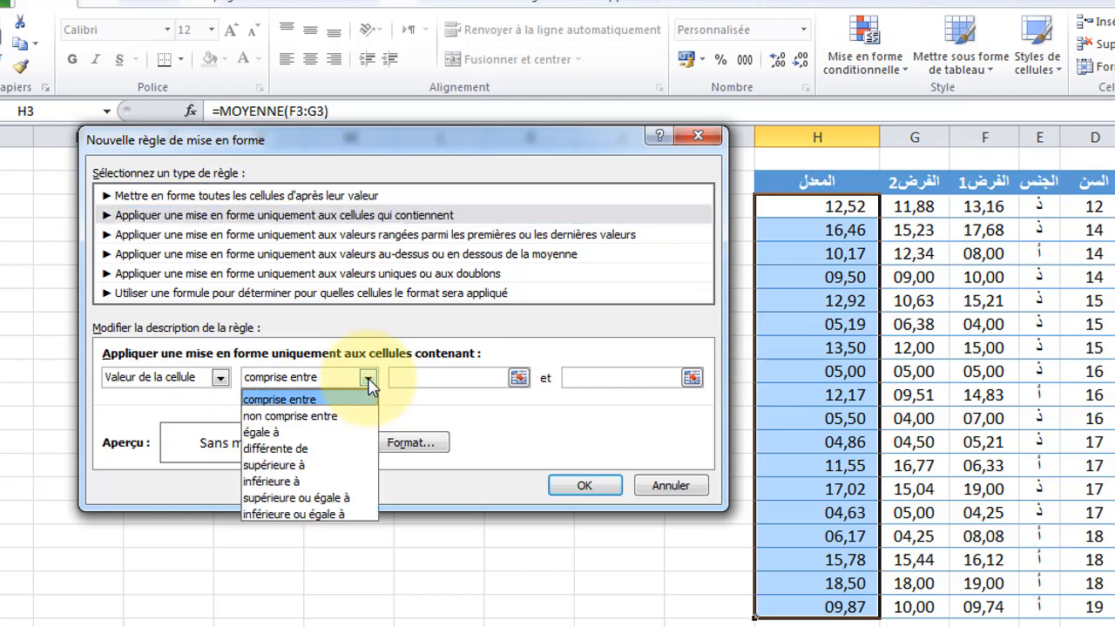
left_click(319, 515)
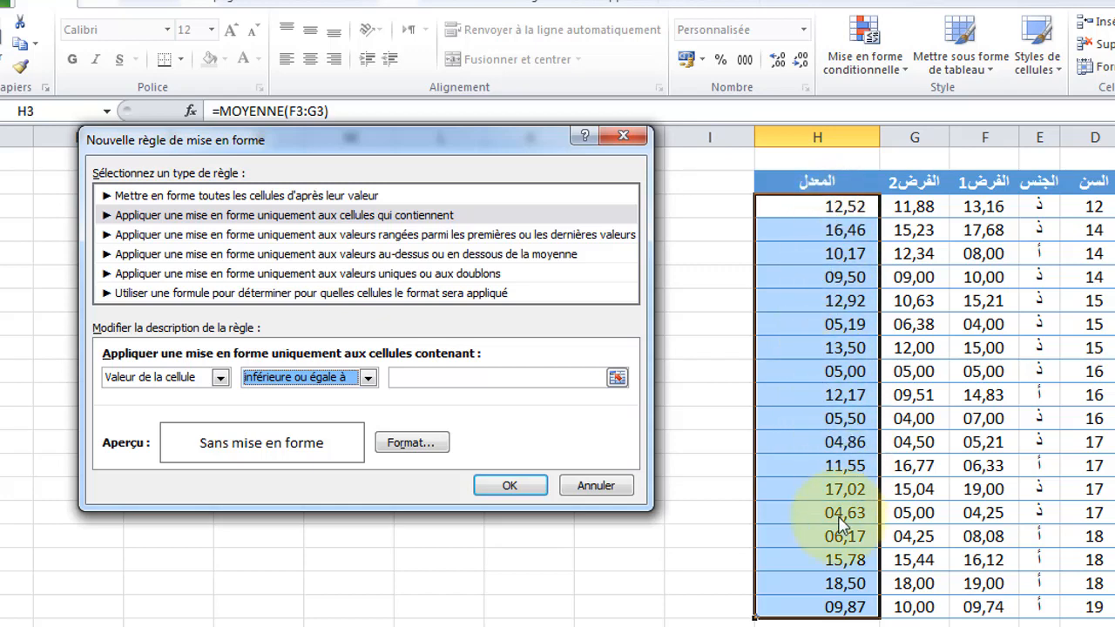
left_click(430, 378)
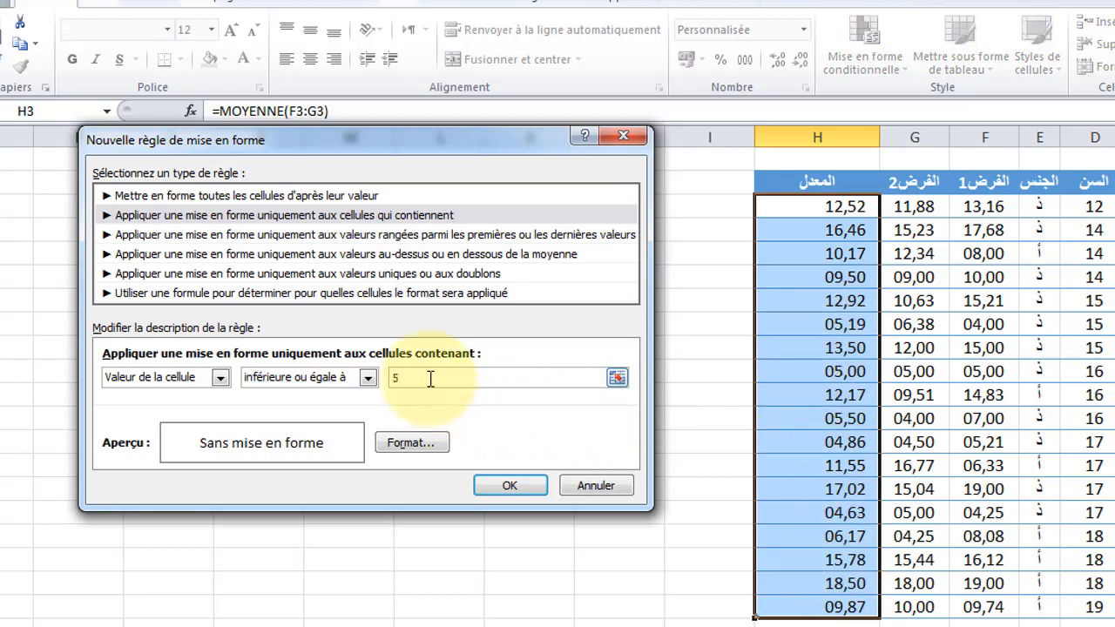
Give the rule a yellow font and a red fill, and apply it to the averages.
left_click(411, 444)
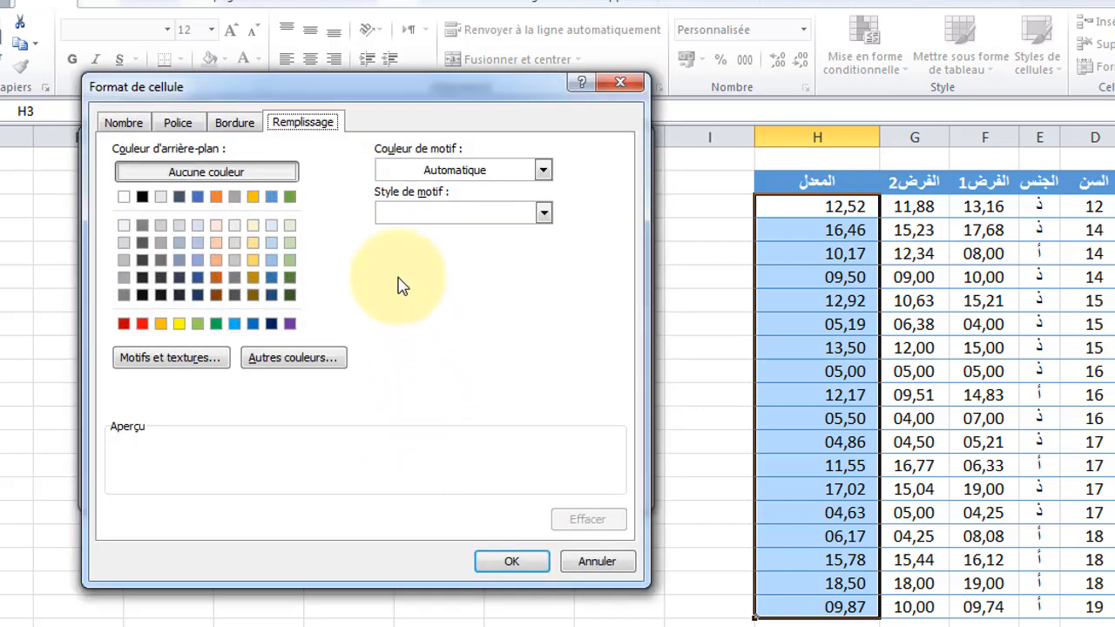
left_click(180, 124)
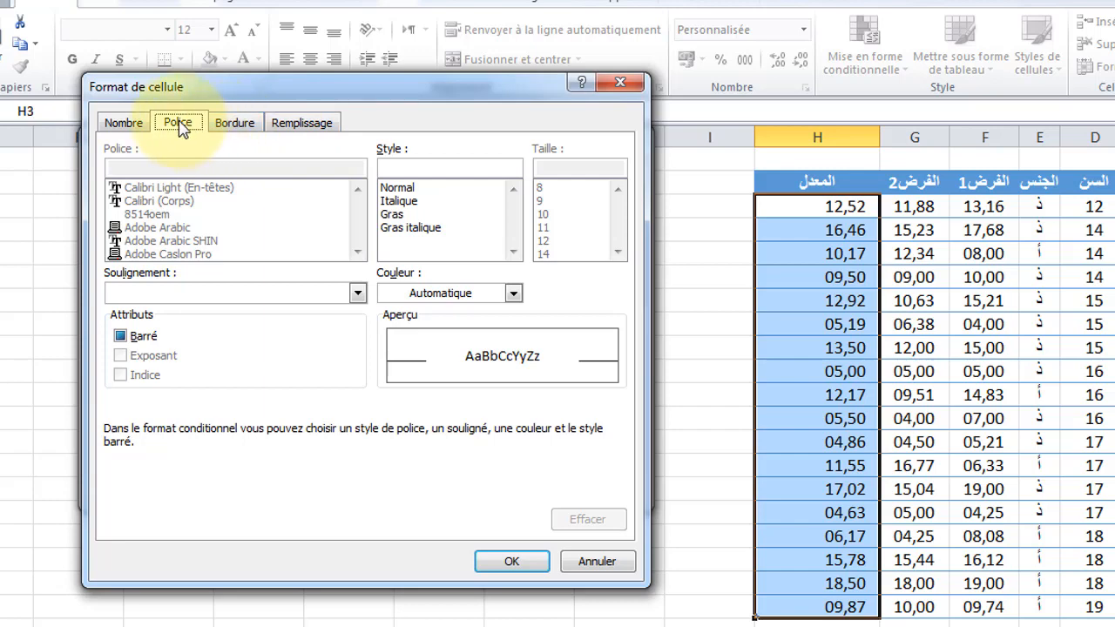
left_click(514, 293)
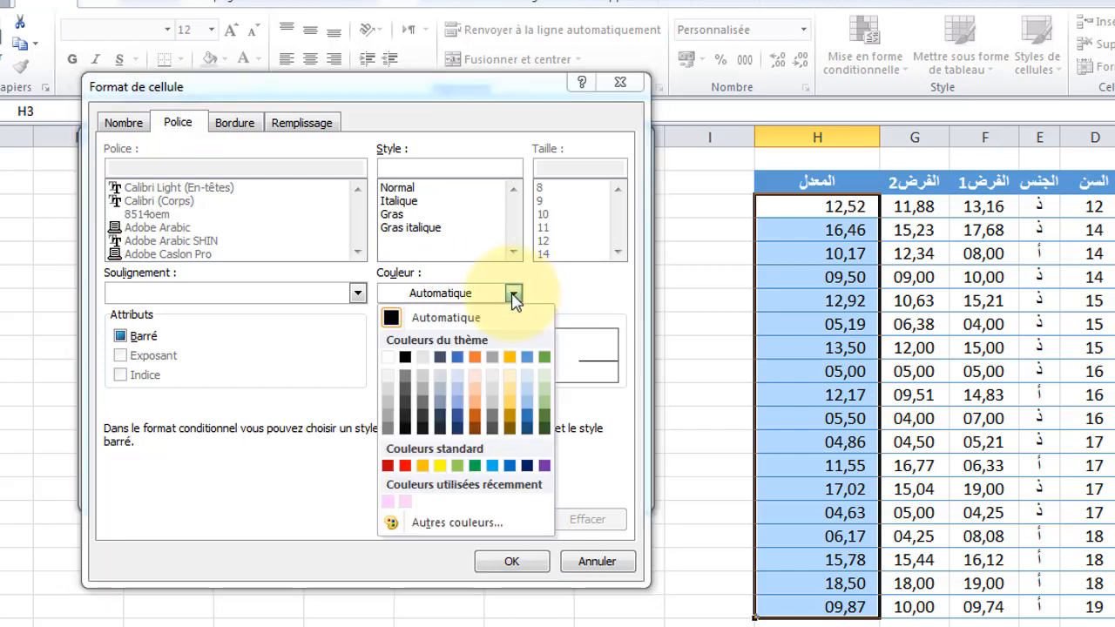
left_click(440, 468)
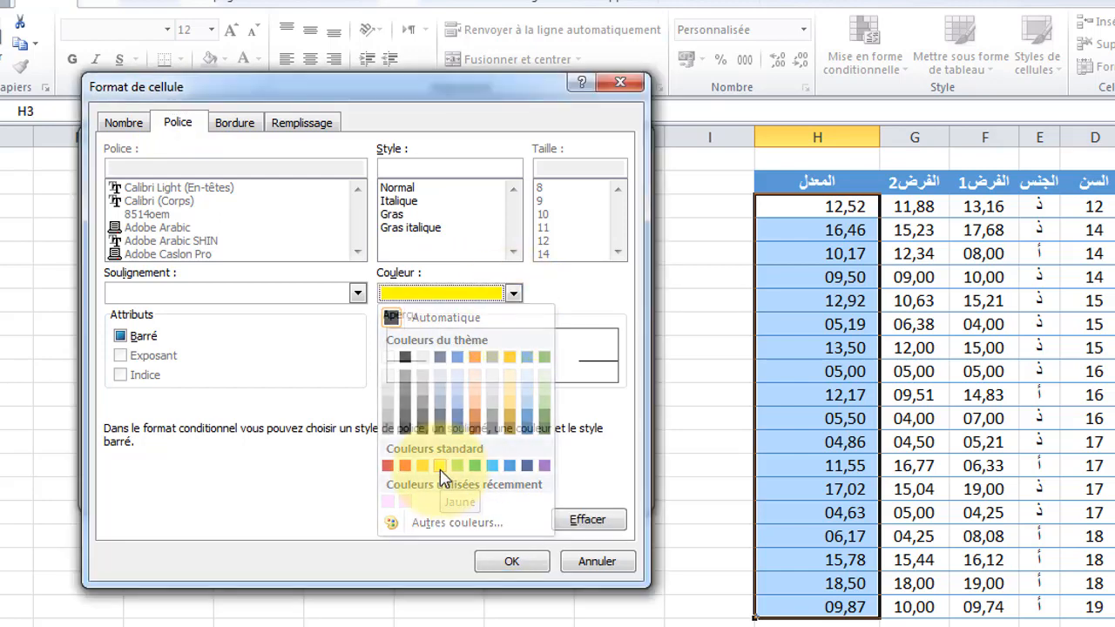
left_click(302, 124)
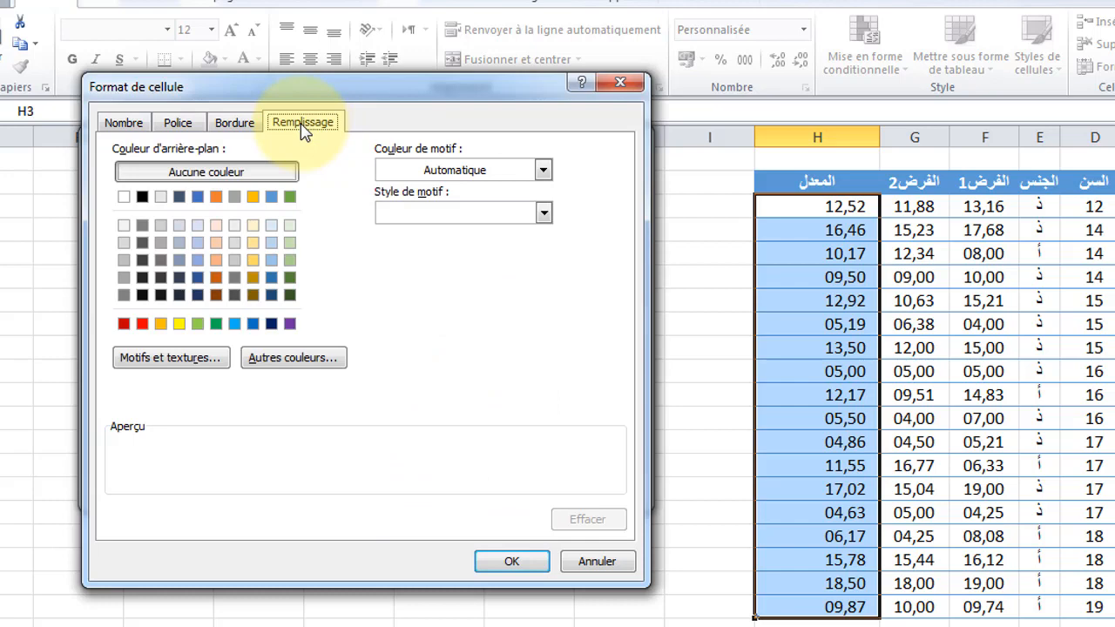
left_click(143, 325)
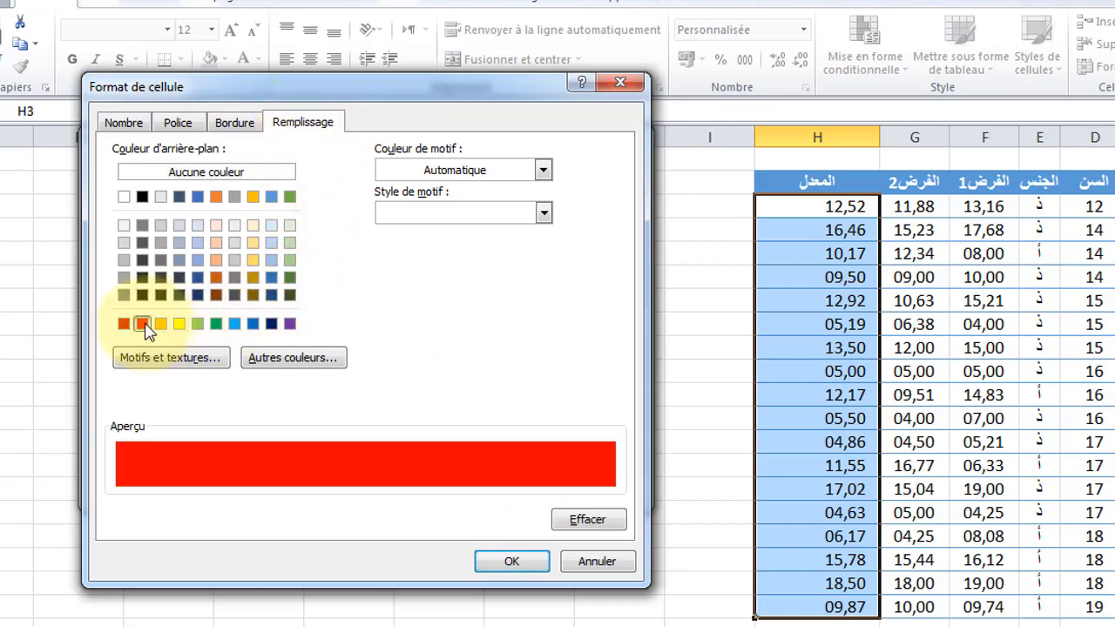
left_click(513, 566)
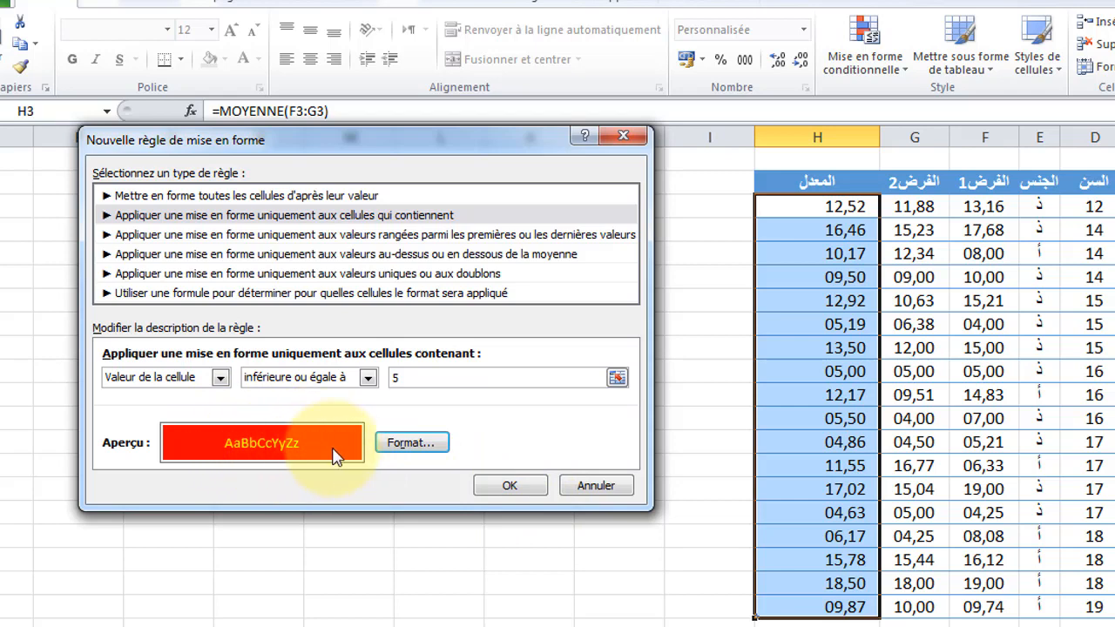
left_click(512, 490)
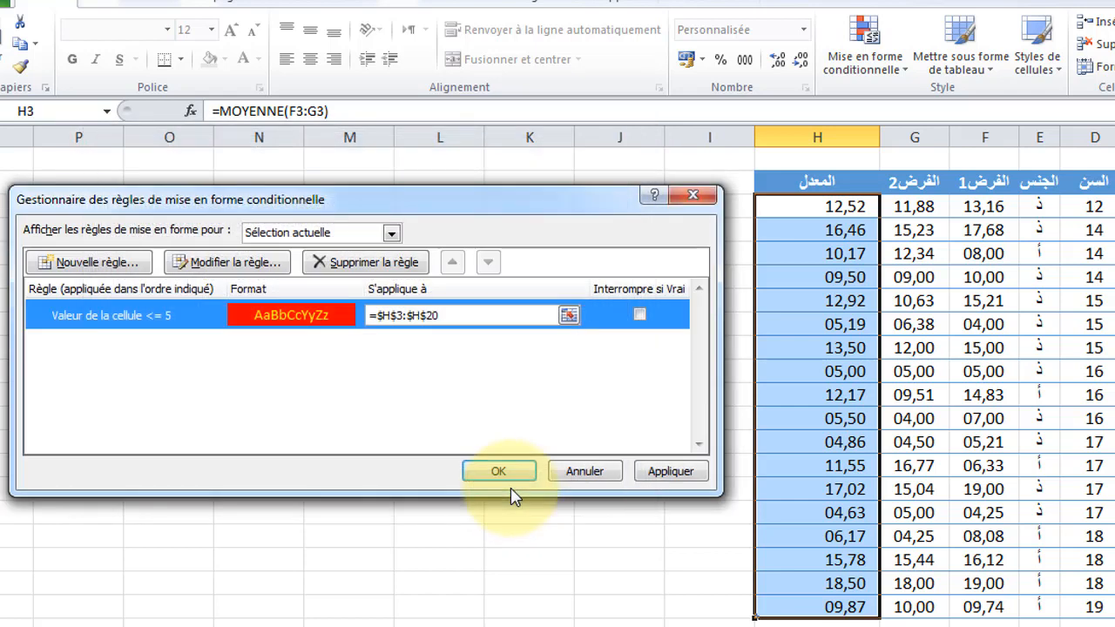
left_click(673, 474)
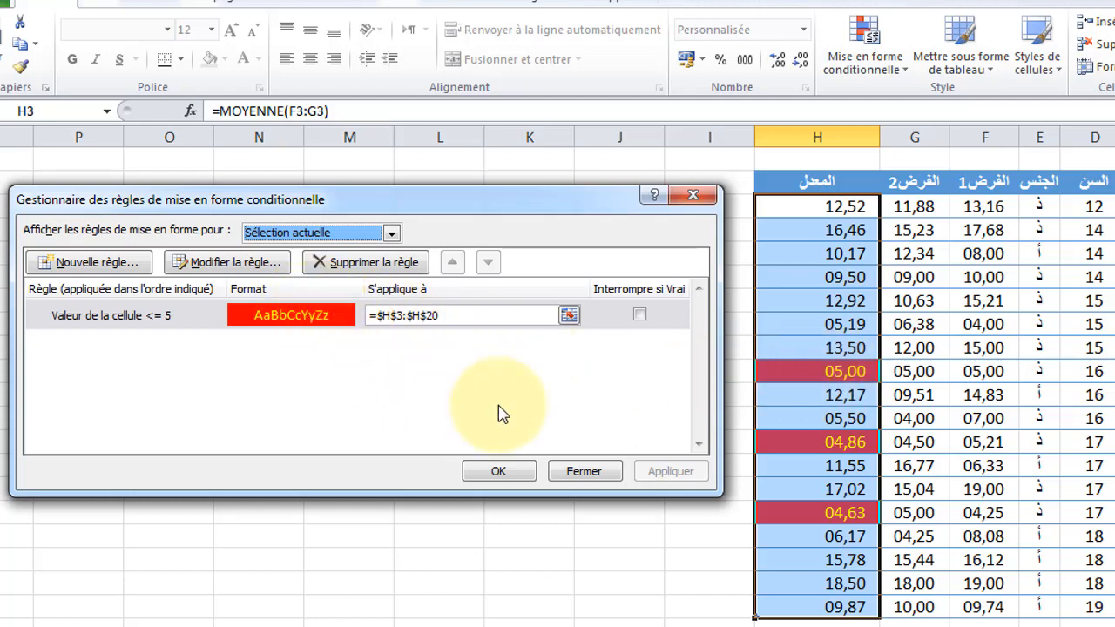
Start a new rule that formats only cells whose value is less than or equal to (inférieure ou égale à) a limit.
left_click(98, 262)
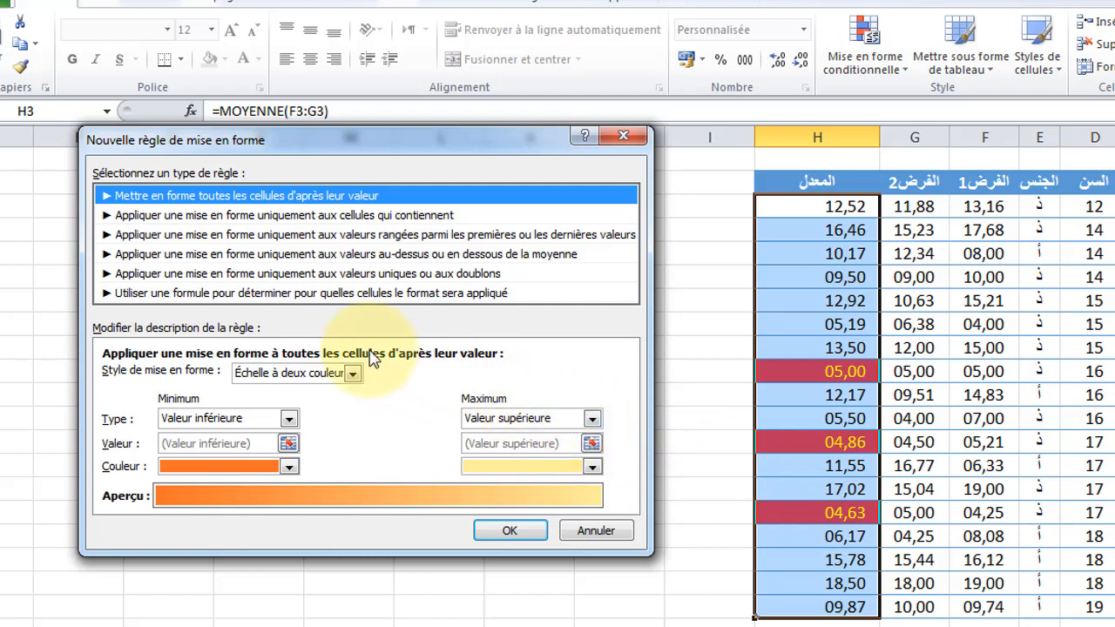
left_click(270, 216)
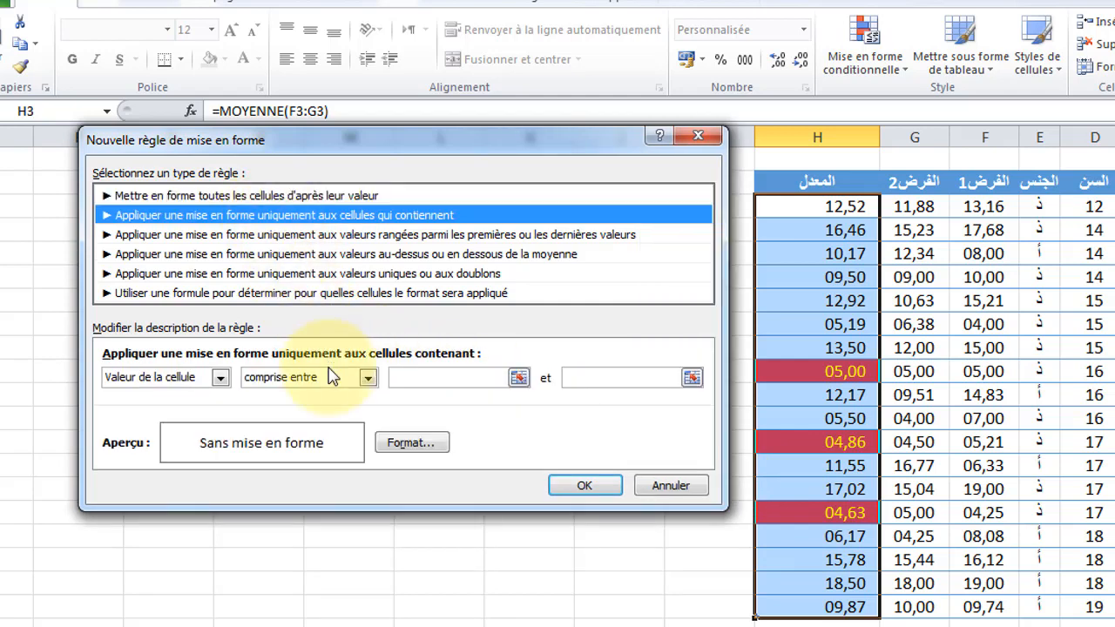
left_click(368, 378)
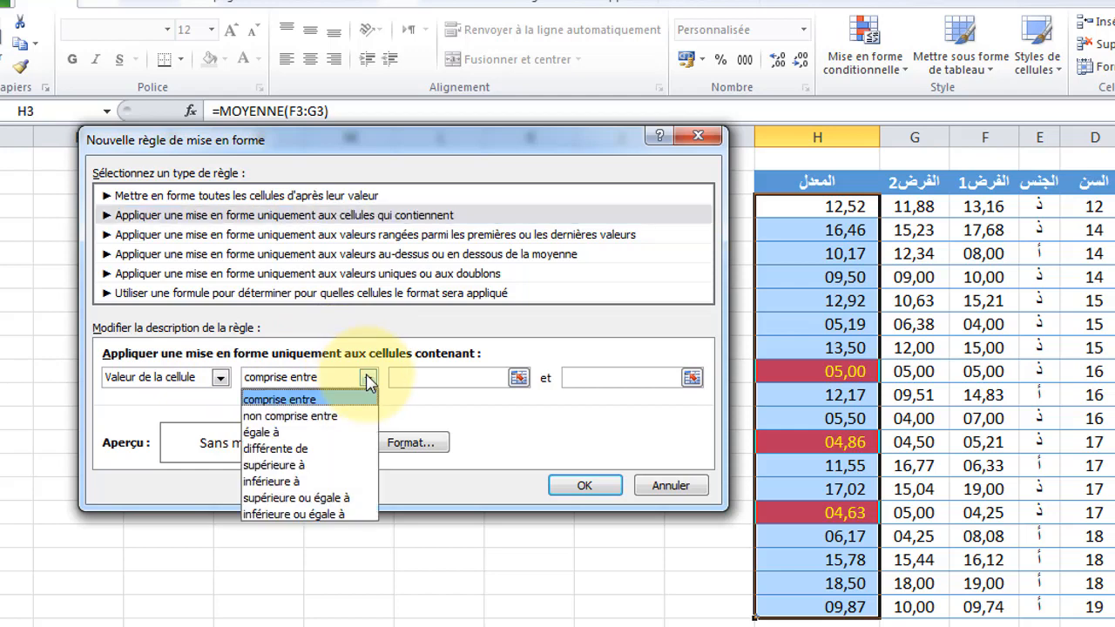
left_click(331, 516)
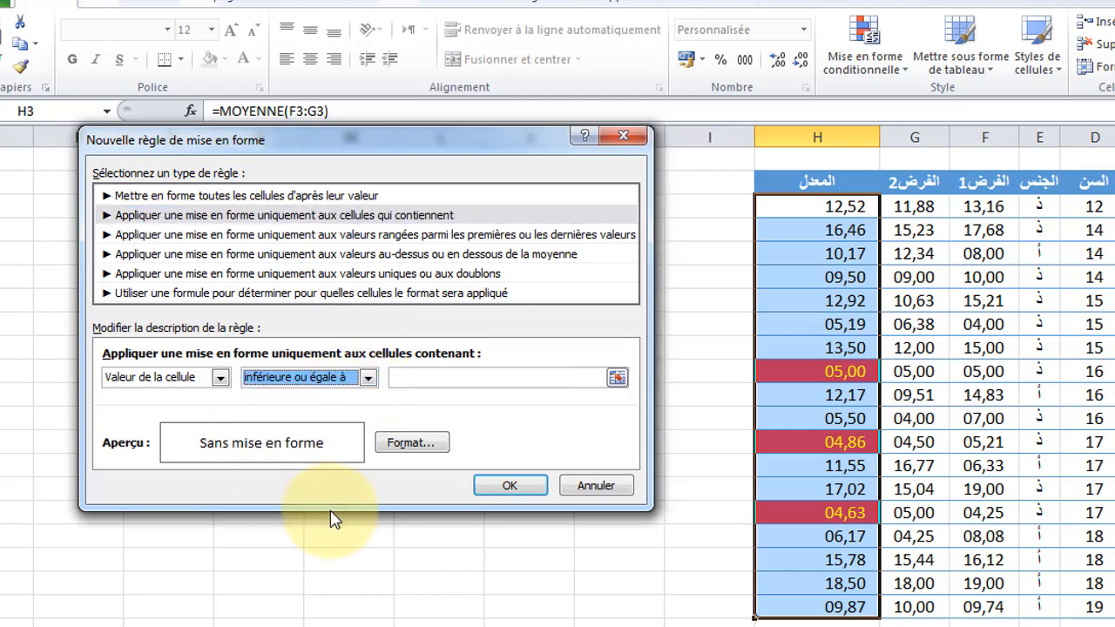
Give the new rule a red font and a golden-orange fill.
left_click(409, 443)
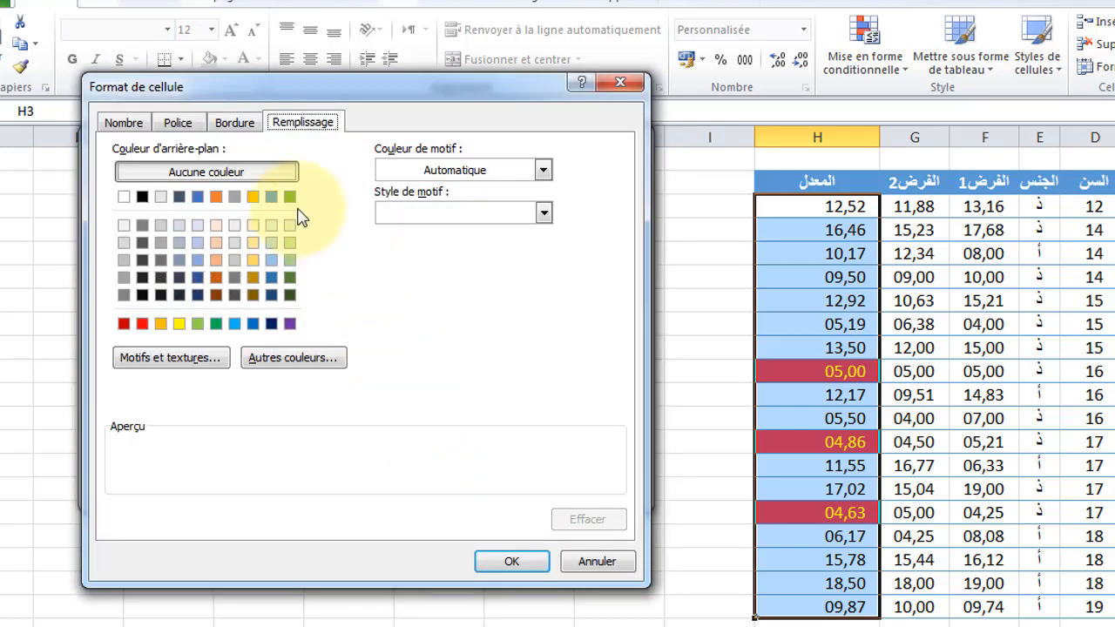
left_click(186, 124)
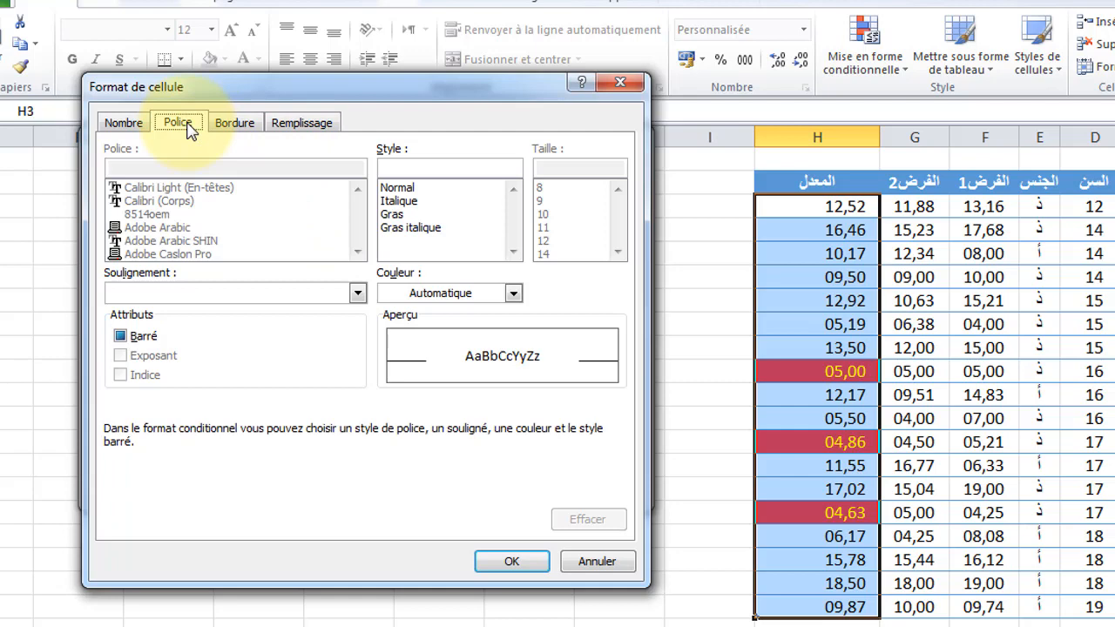
left_click(513, 293)
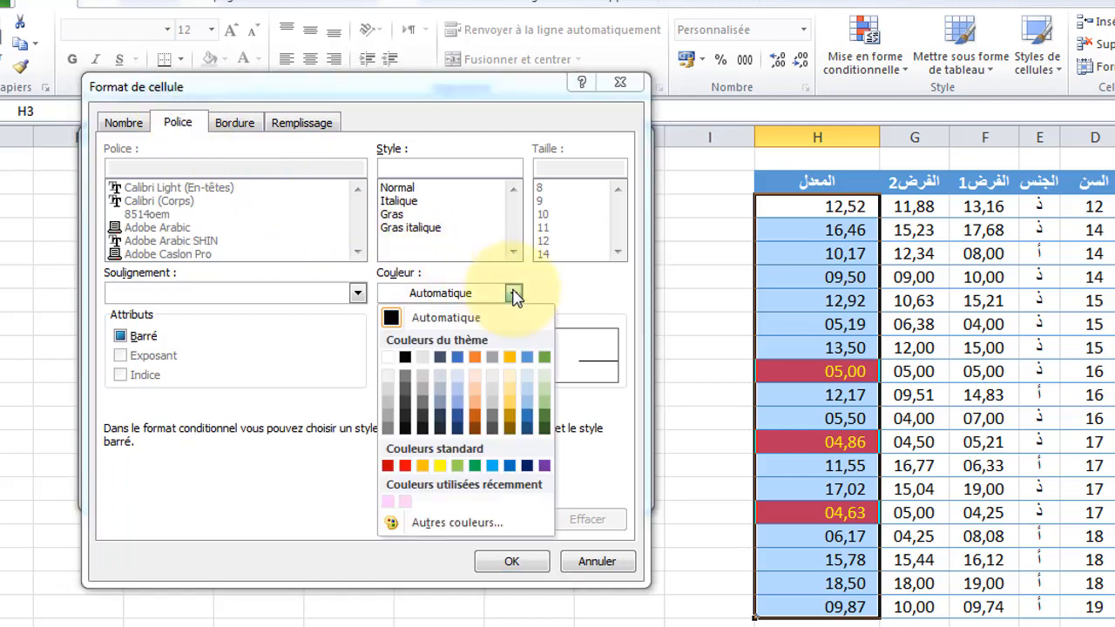
left_click(387, 465)
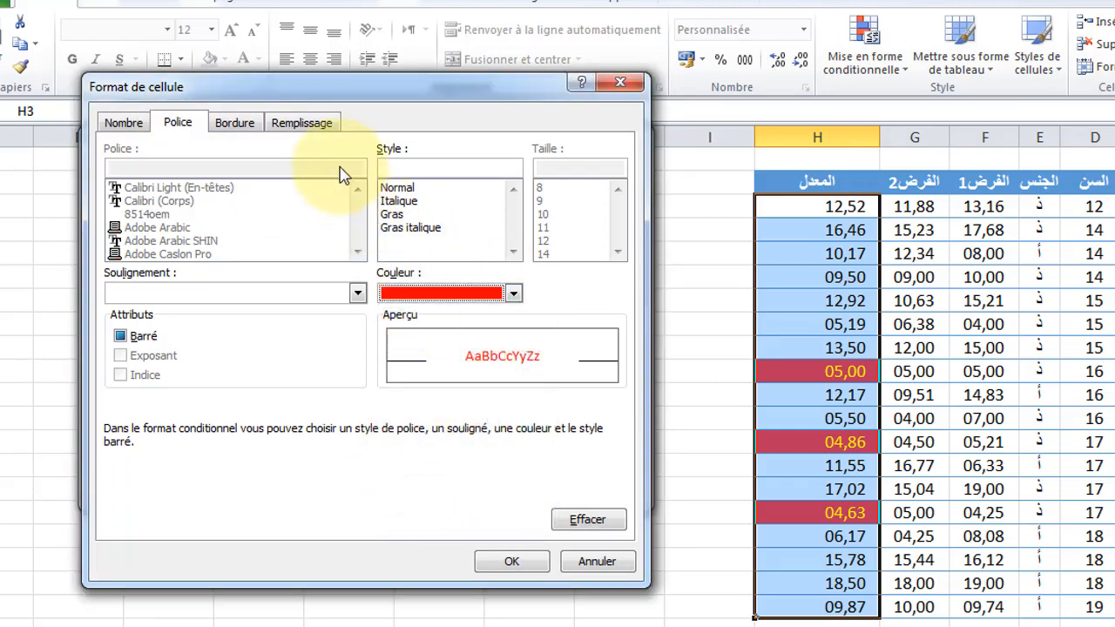
left_click(301, 131)
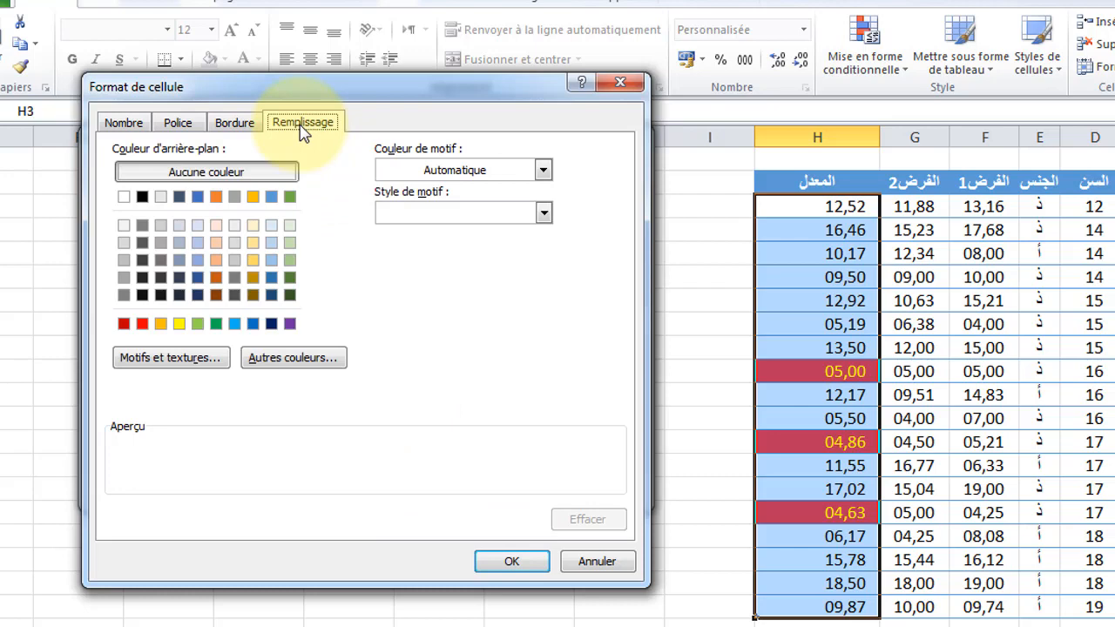
left_click(253, 197)
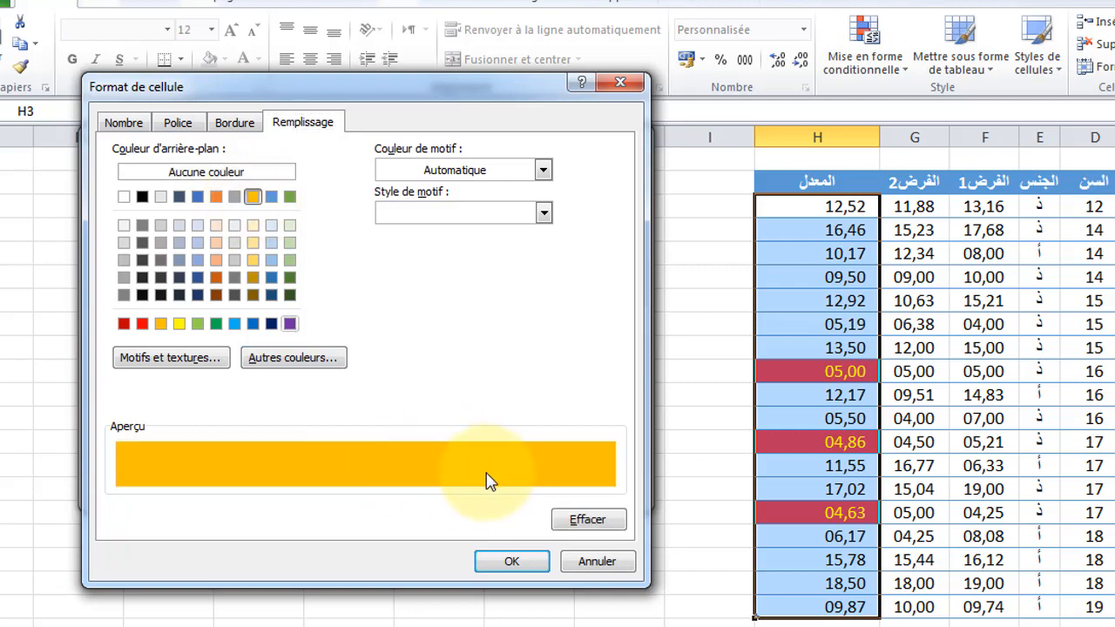
left_click(513, 562)
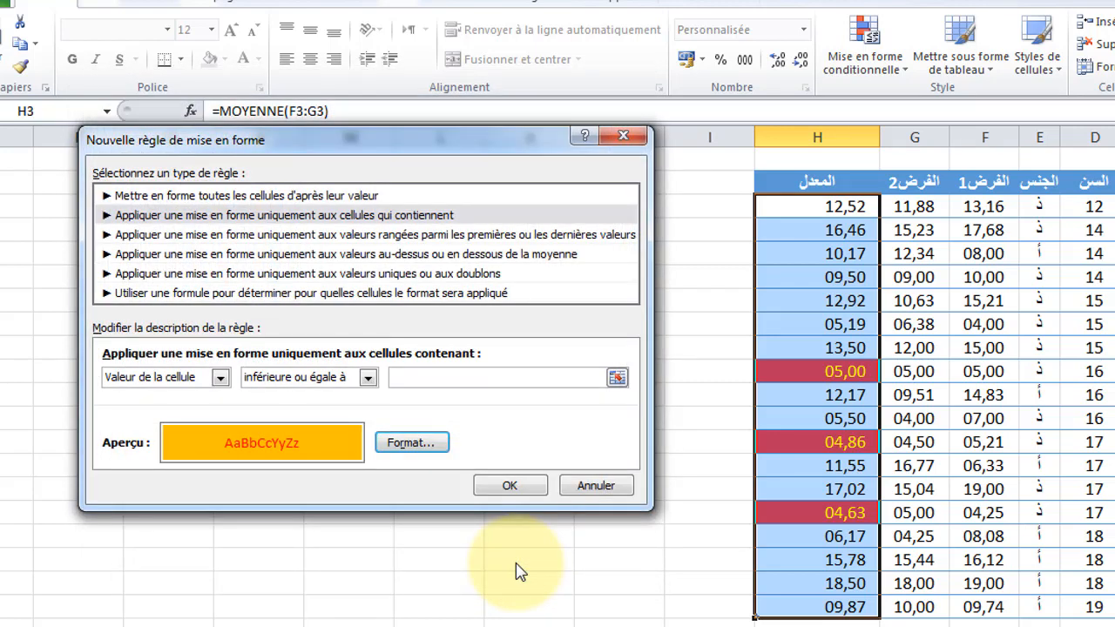
Set the rule's limit to 10 and add it to the conditional formatting rules.
left_click(511, 487)
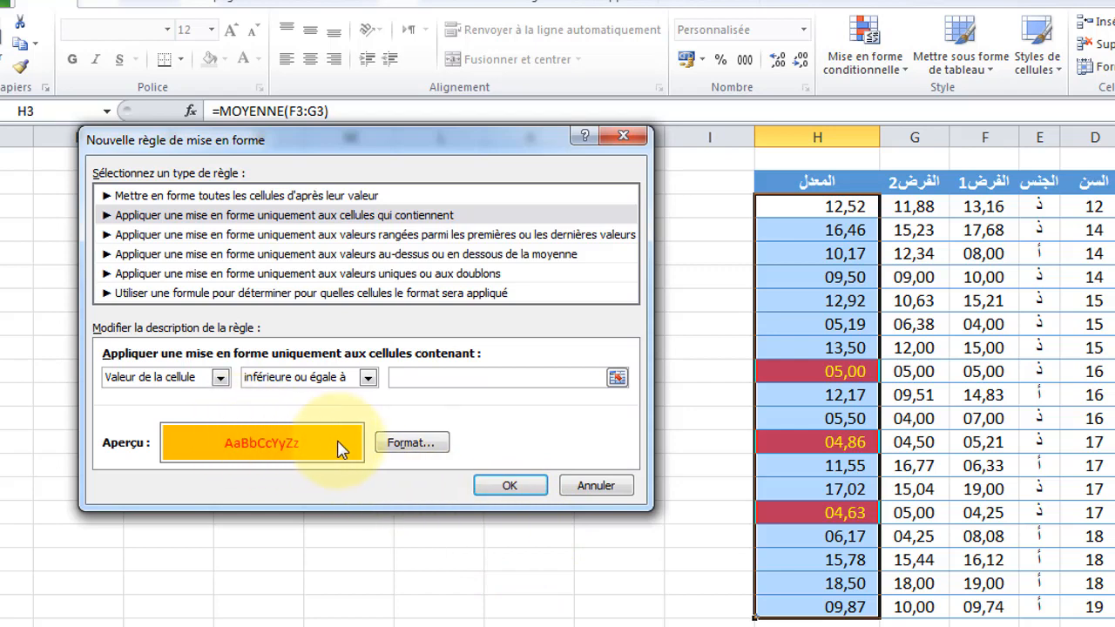
left_click(514, 487)
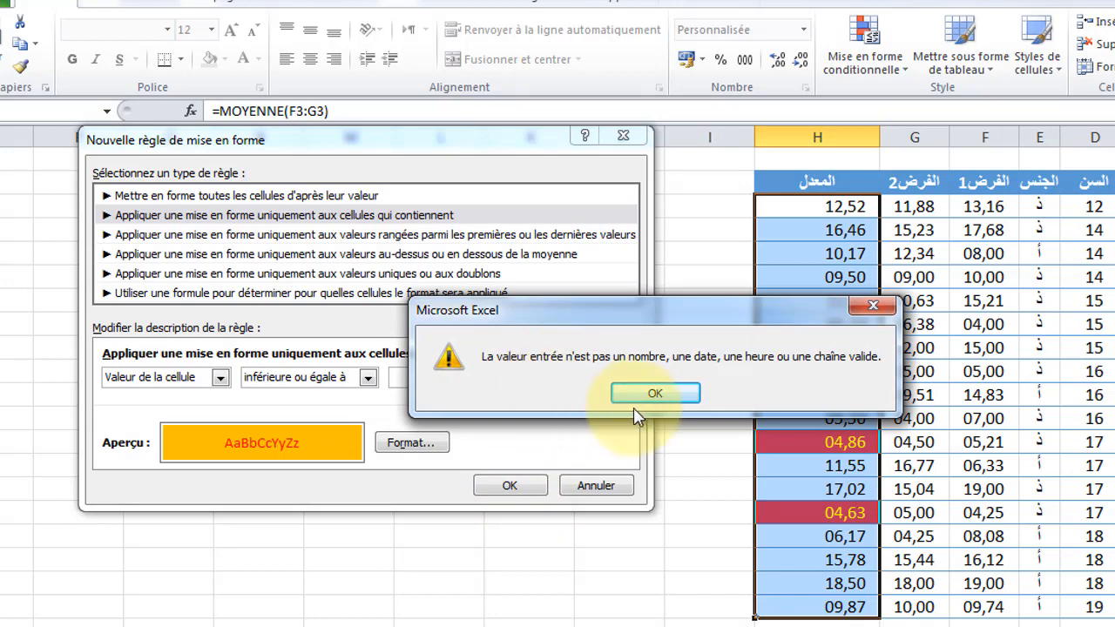
left_click(653, 393)
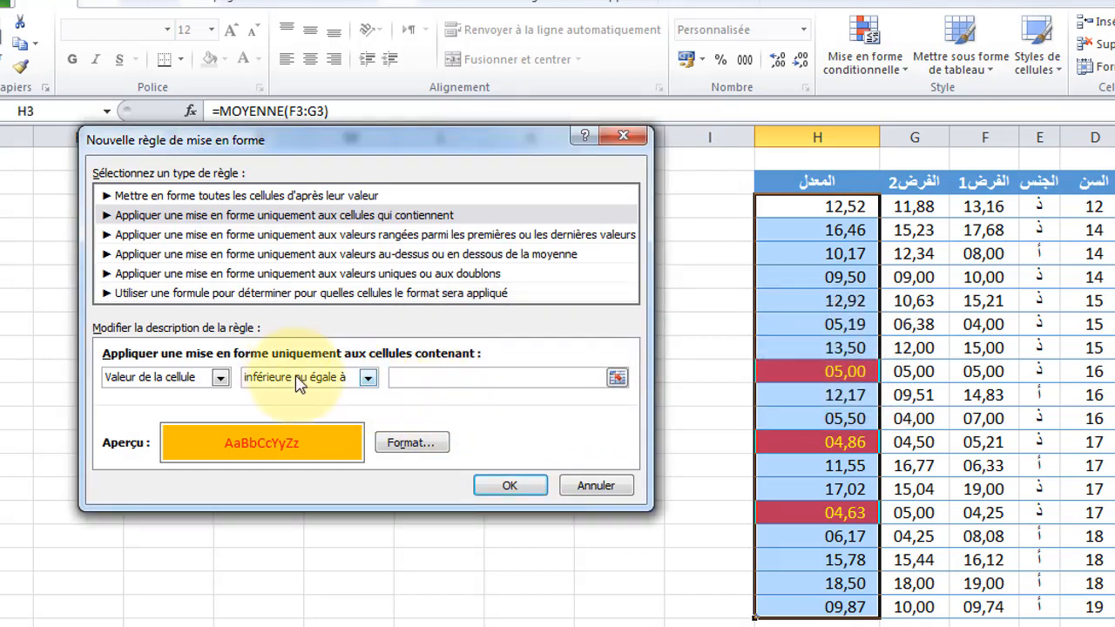
left_click(421, 377)
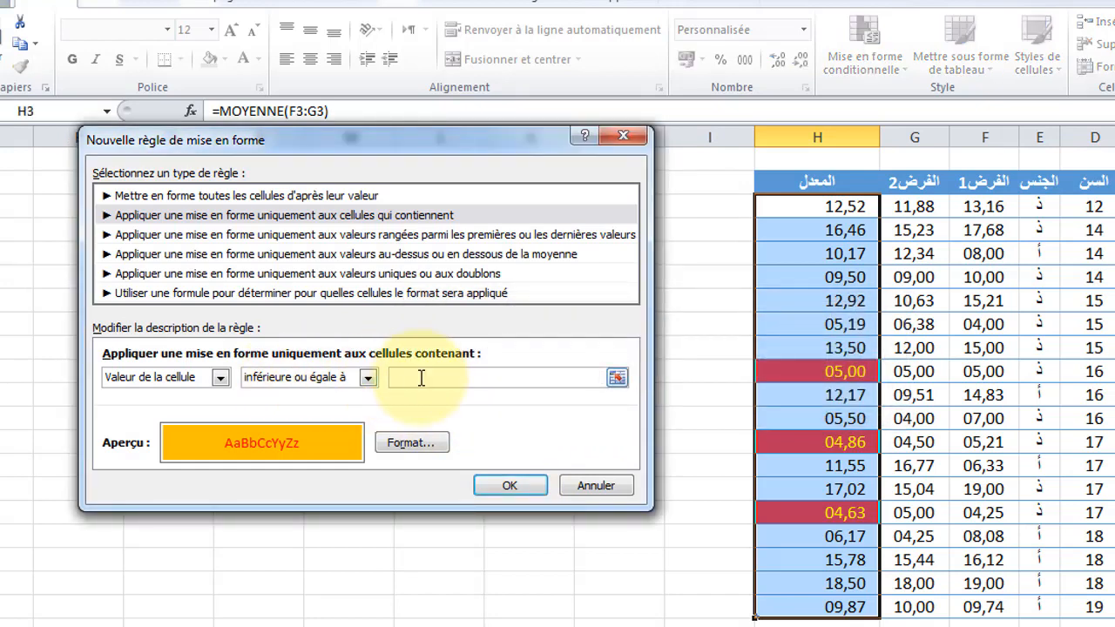
left_click(510, 487)
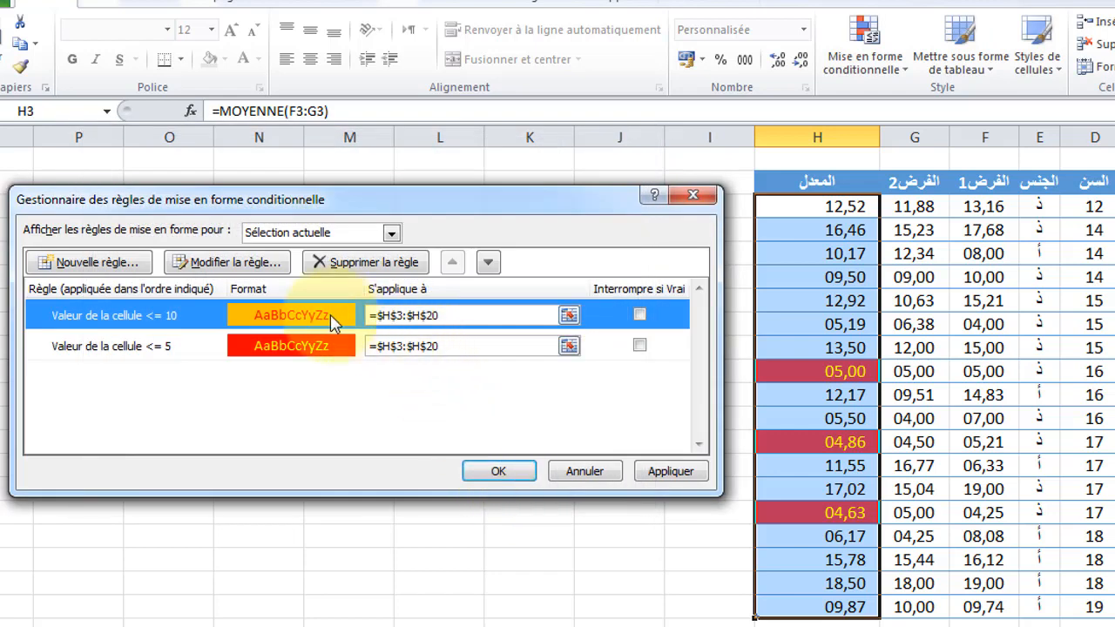
Apply the <= 10 rule to the averages, move it below the <= 5 rule and apply the new order.
left_click(667, 472)
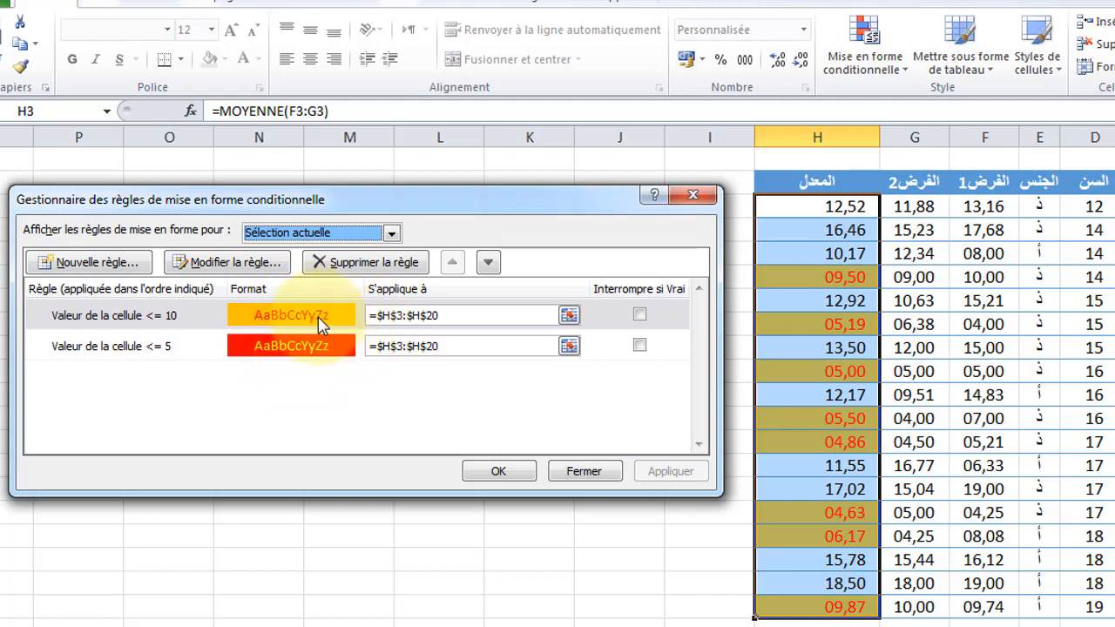
left_click(487, 265)
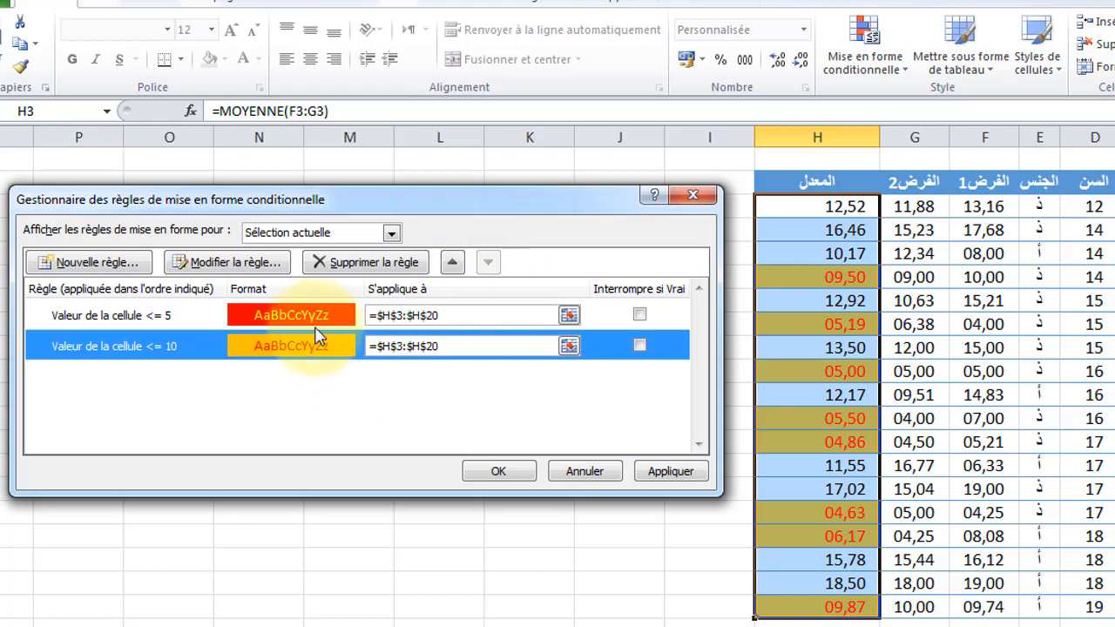
left_click(671, 471)
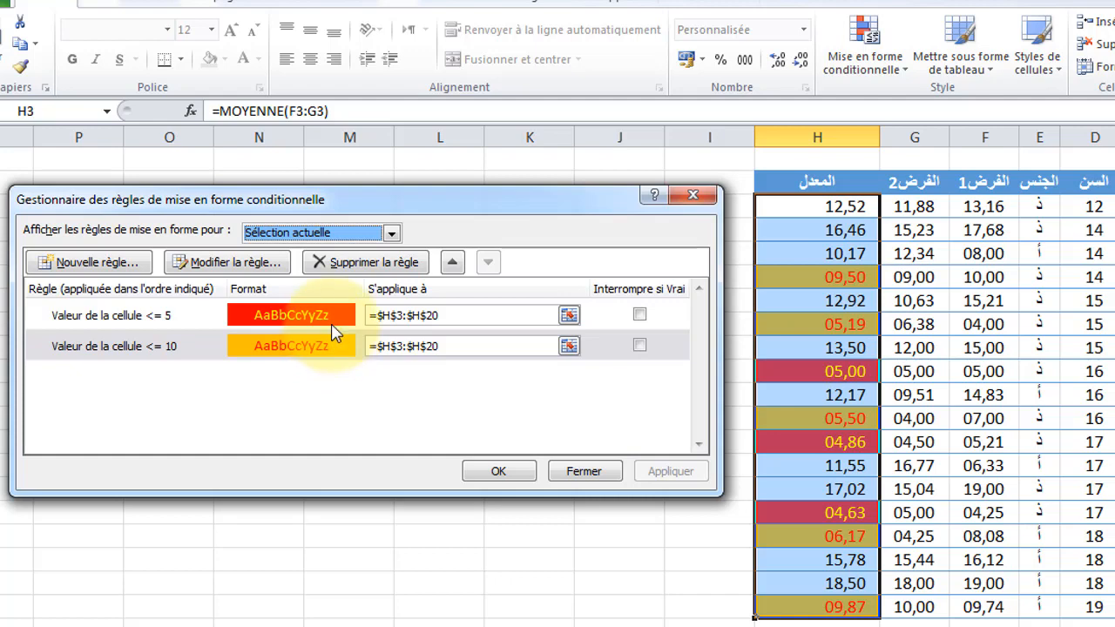
Create another rule that formats only cells whose value is less than or equal to (inférieure ou égale à) 15.
left_click(106, 263)
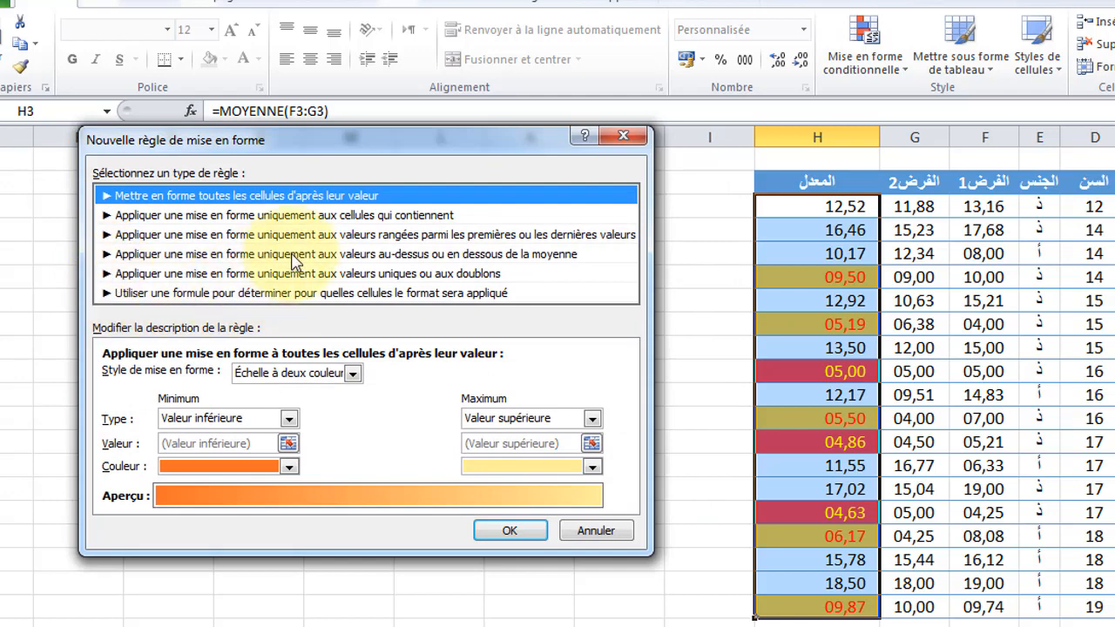
left_click(313, 215)
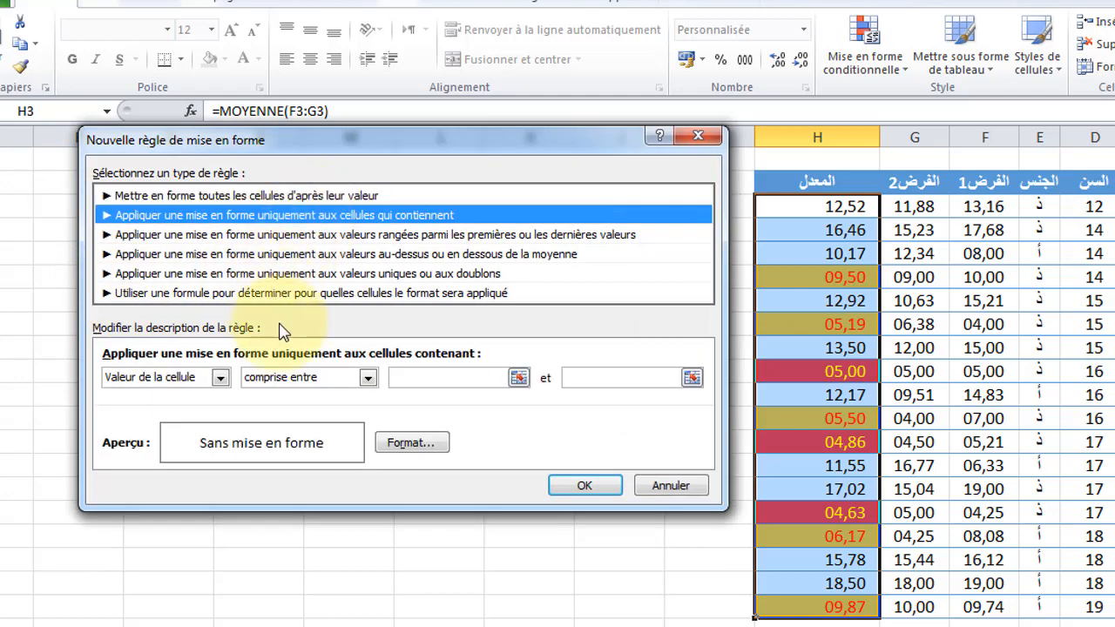
left_click(368, 377)
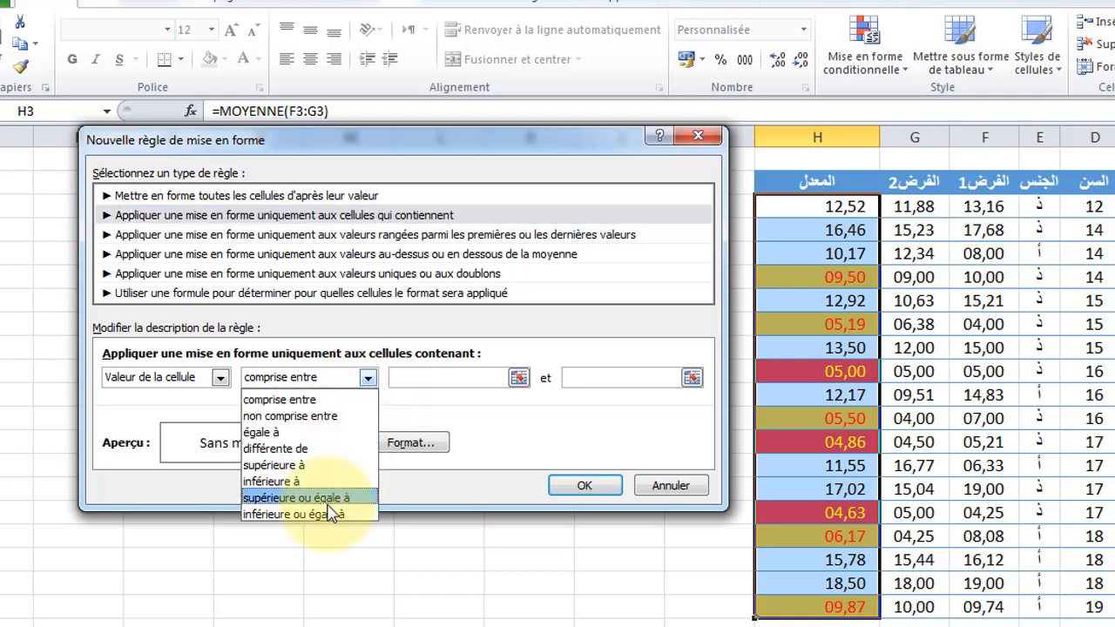
left_click(327, 564)
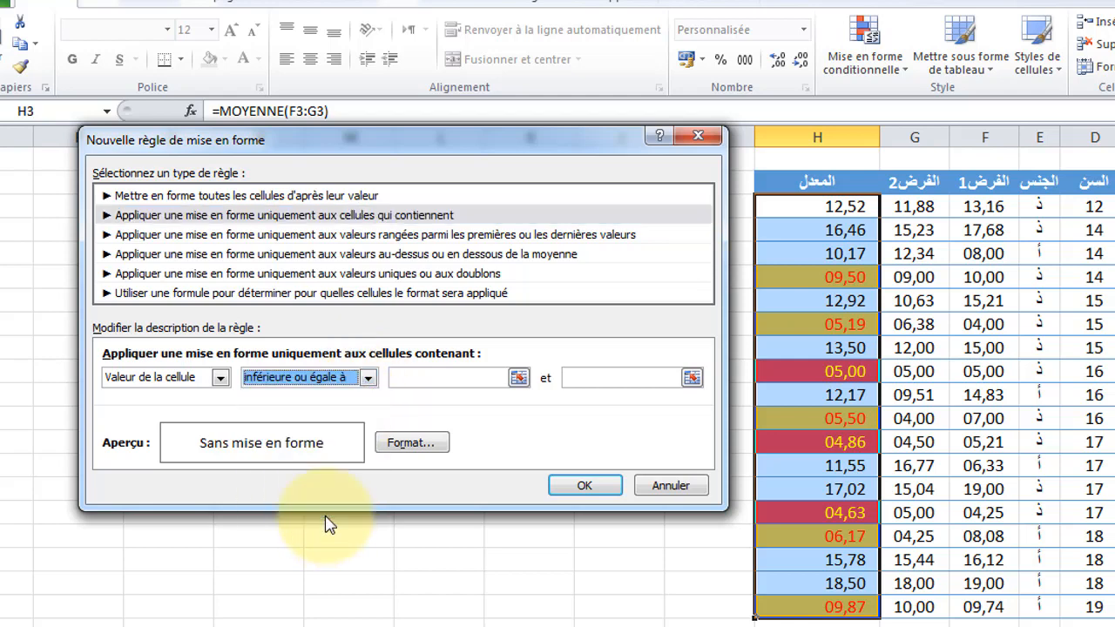
left_click(425, 377)
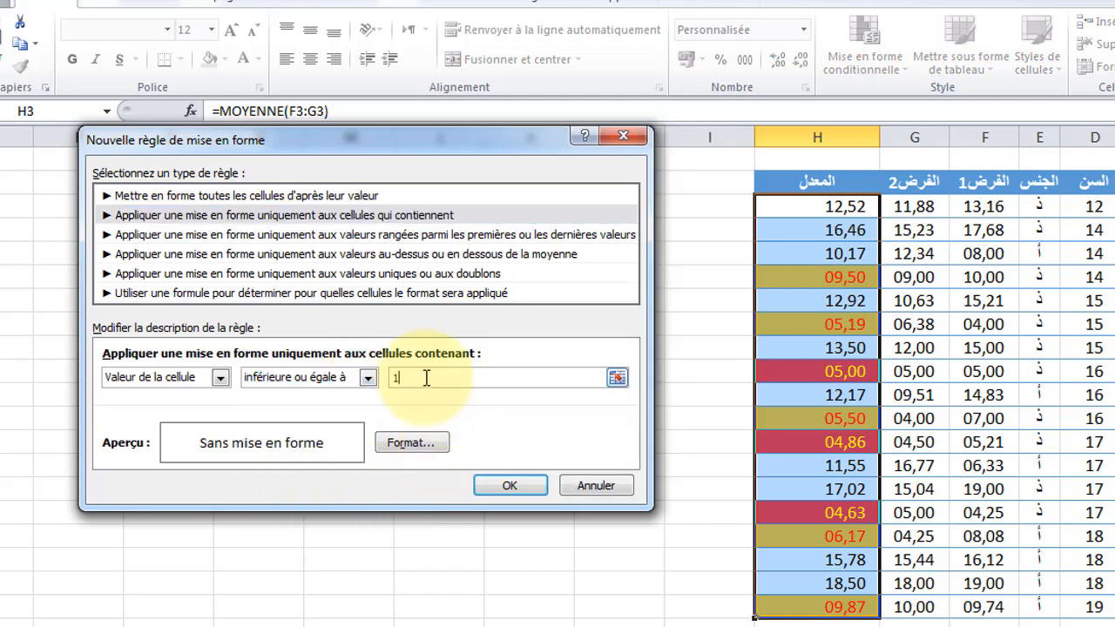
Give the <= 15 rule a light green fill and add it to the conditional formatting rules.
left_click(429, 441)
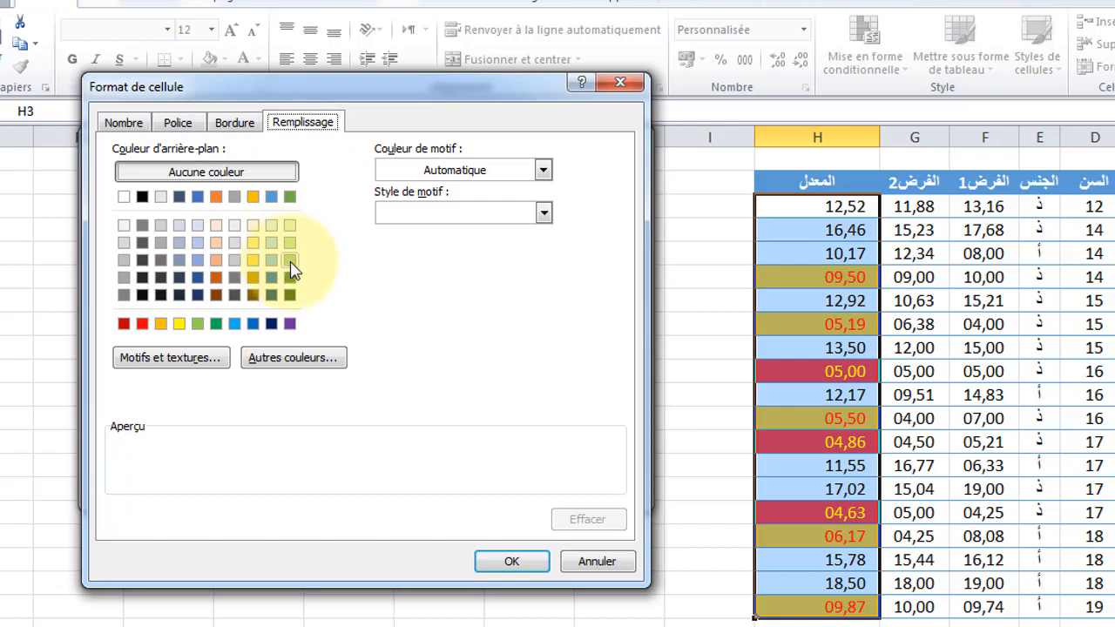
left_click(216, 324)
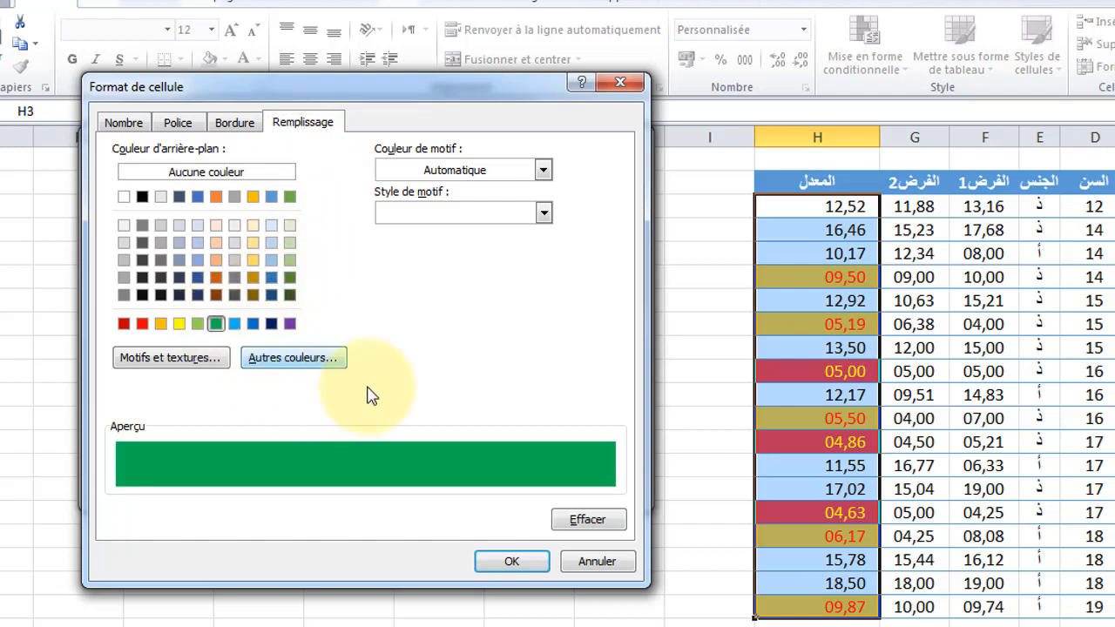
left_click(291, 259)
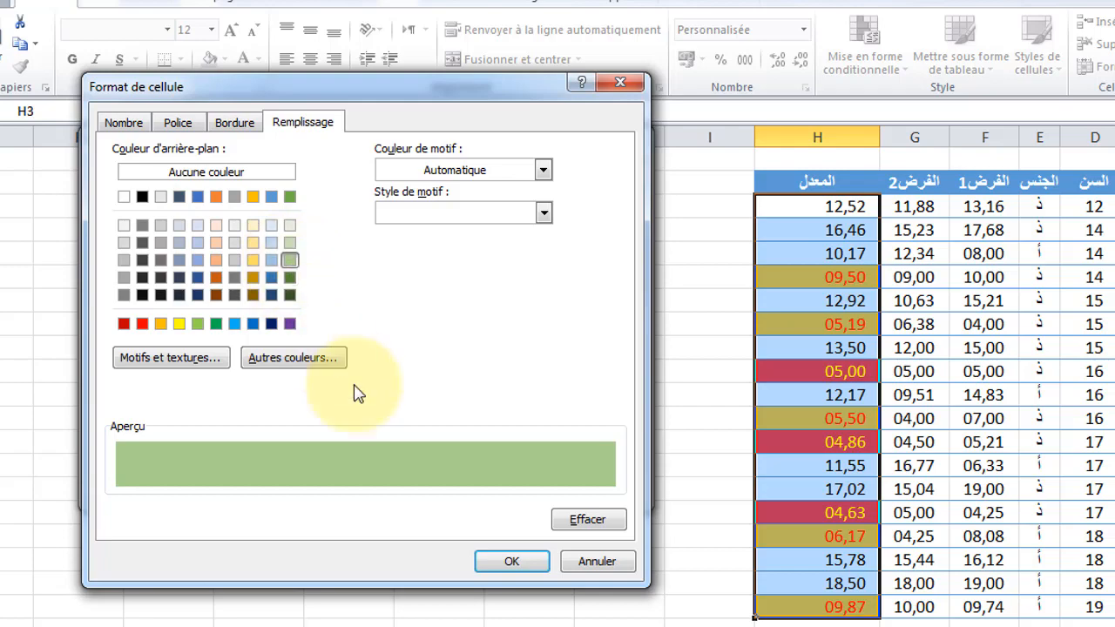
left_click(514, 562)
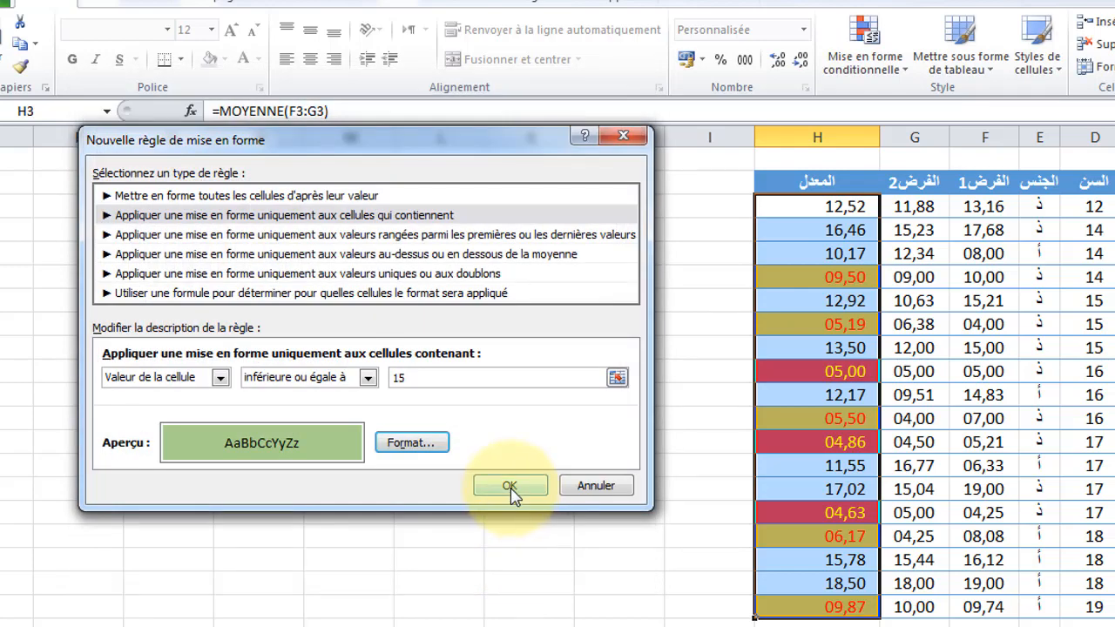
left_click(509, 486)
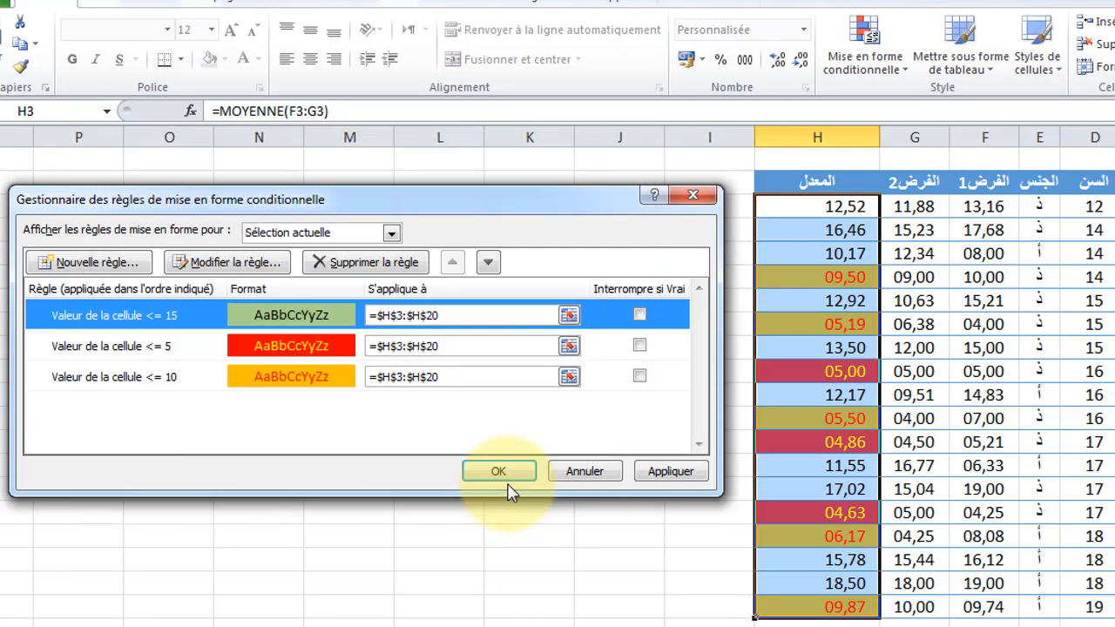
Move the <= 15 rule below the <= 10 rule, apply the order to the averages and close the rules manager.
left_click(671, 478)
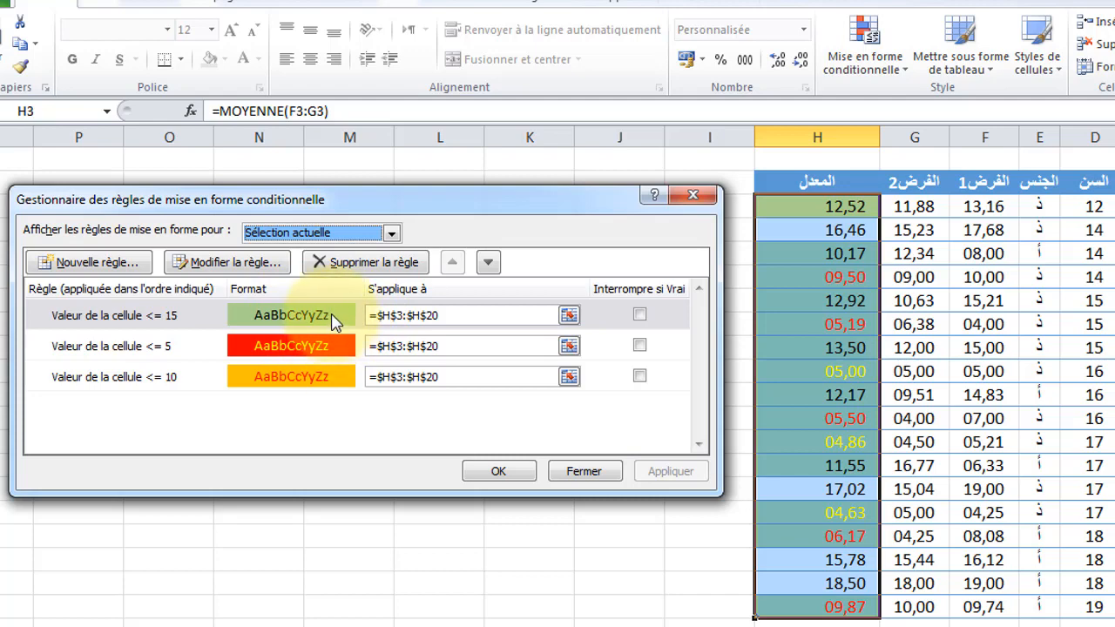
left_click(488, 262)
left_click(488, 262)
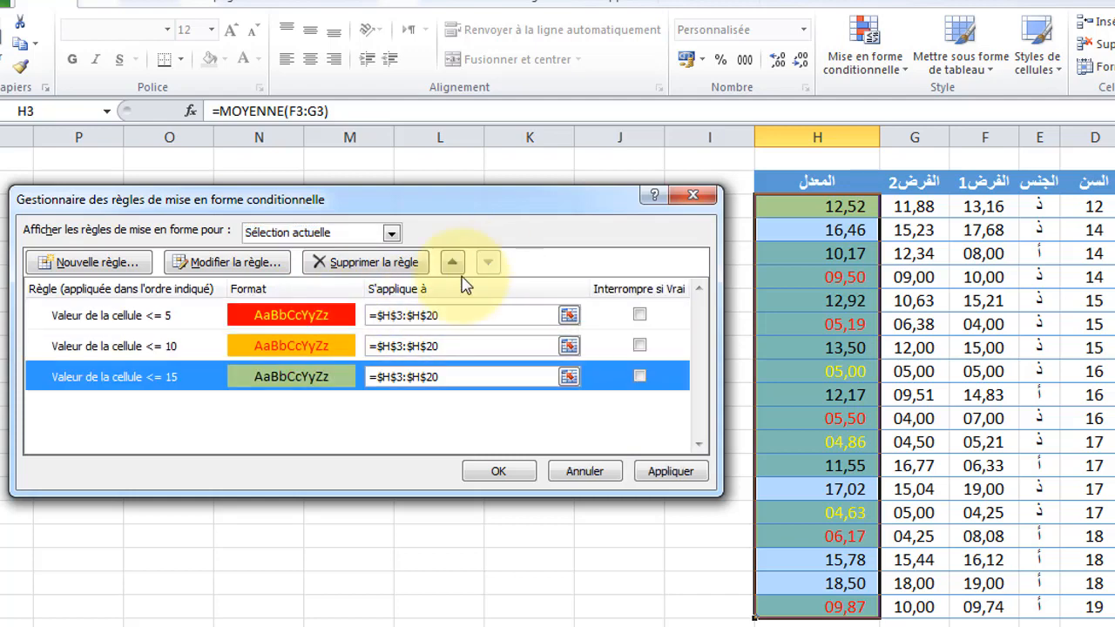
left_click(655, 475)
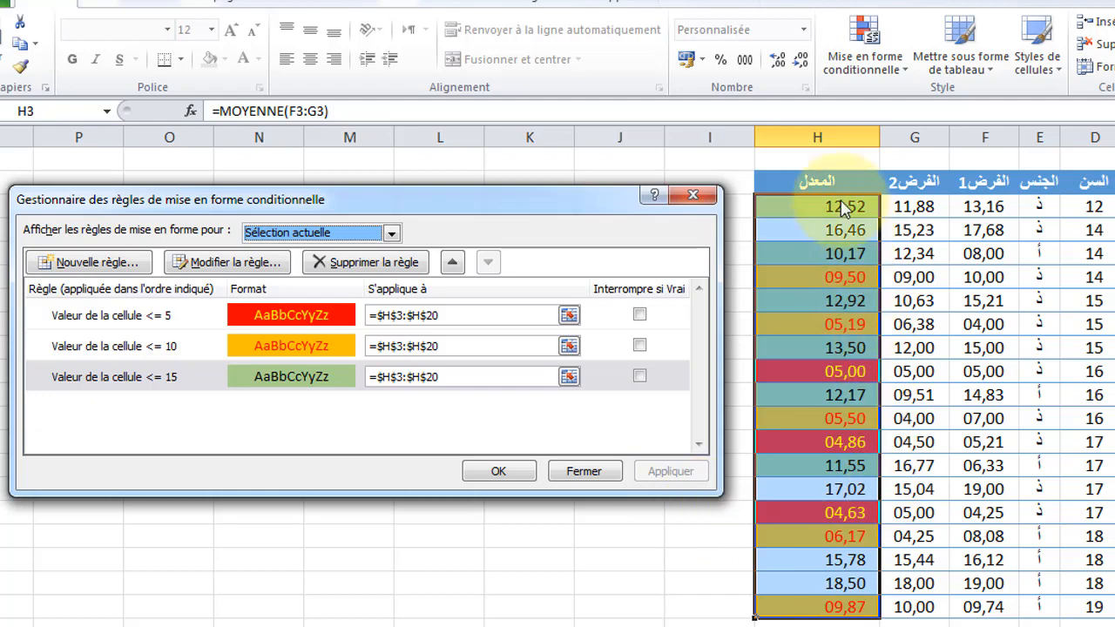
left_click(583, 471)
left_click(623, 397)
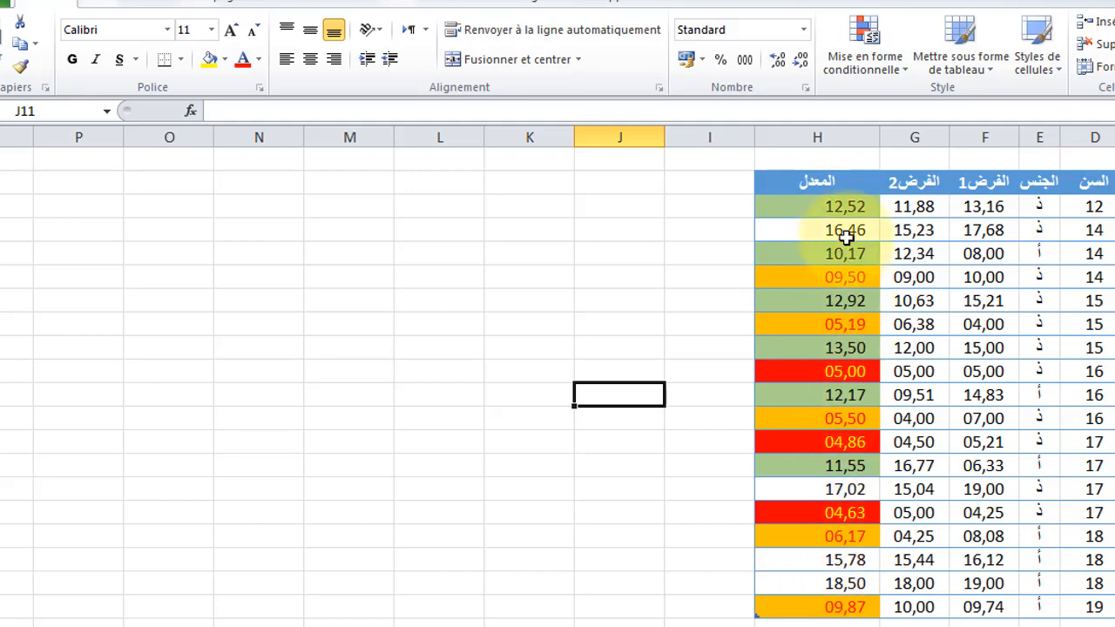
Create a new conditional formatting rule for the averages in H3:H20 that formats all cells by value as data bars (Barre de données).
left_click_drag(846, 218, 821, 601)
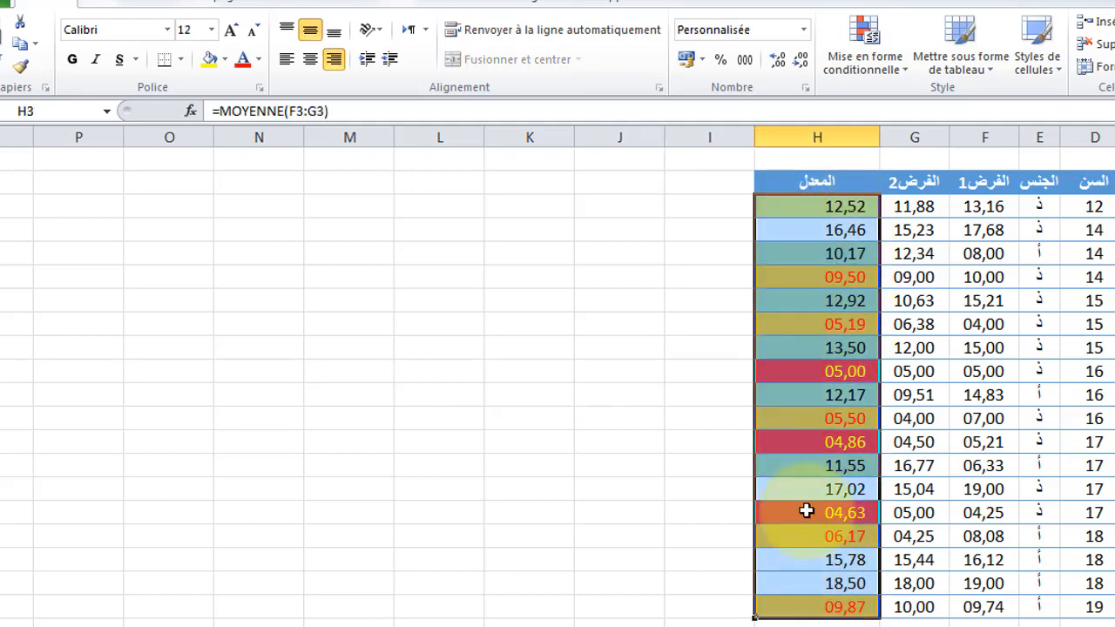
left_click(860, 63)
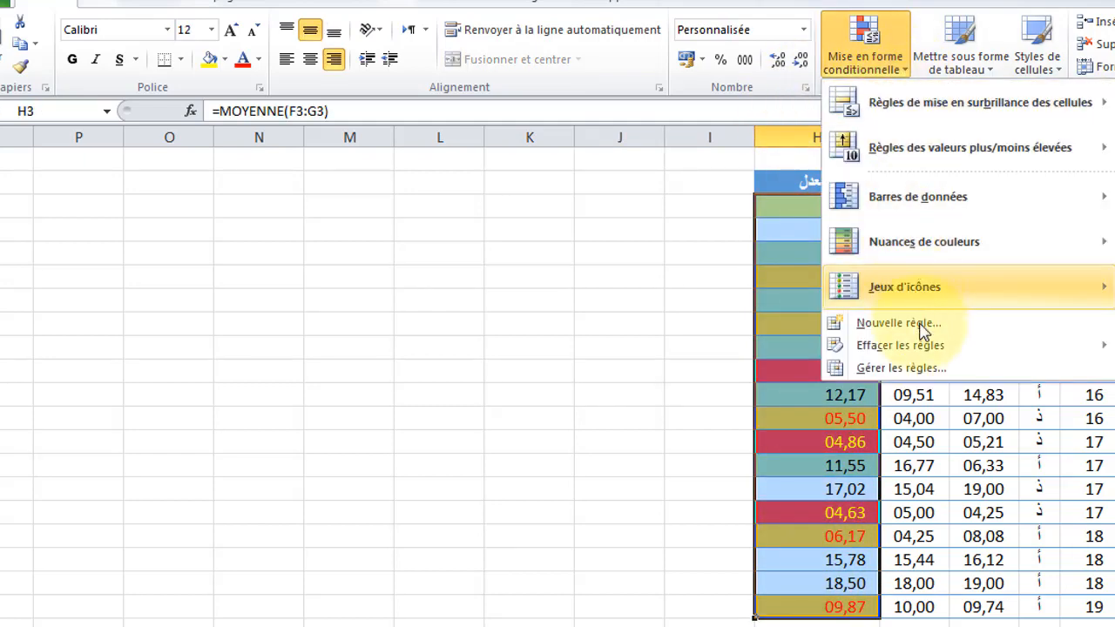
left_click(902, 367)
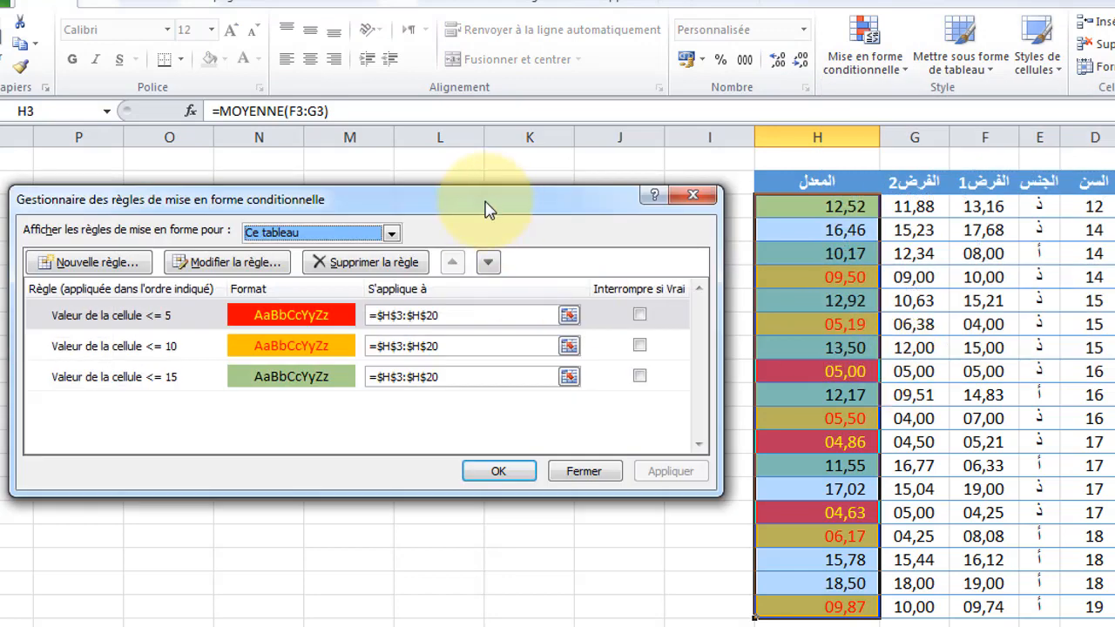
left_click_drag(488, 209, 475, 216)
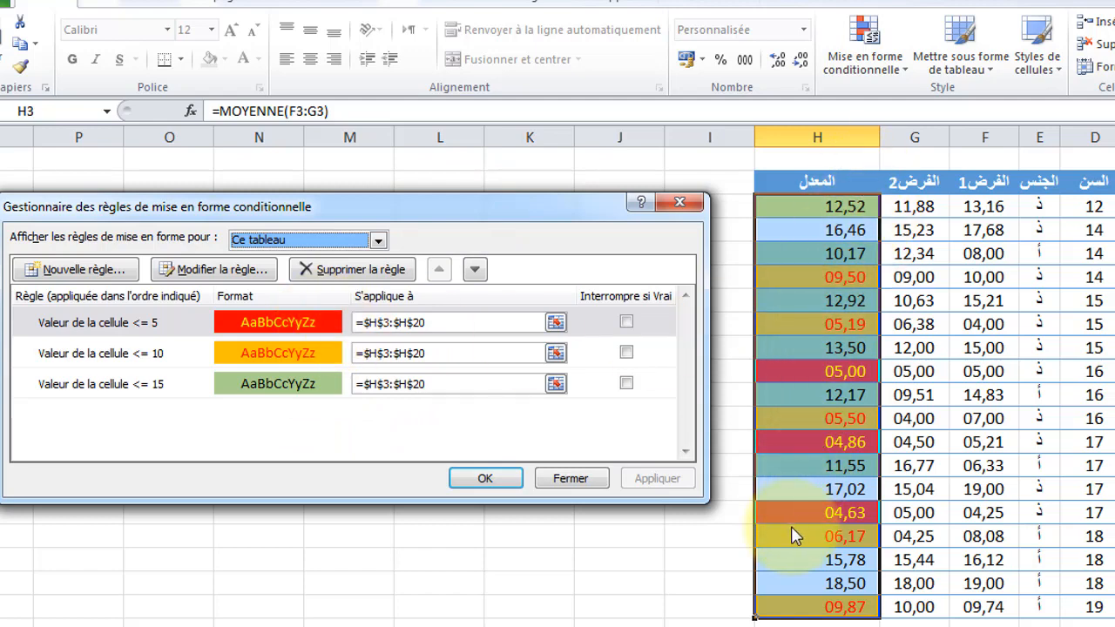
left_click(108, 275)
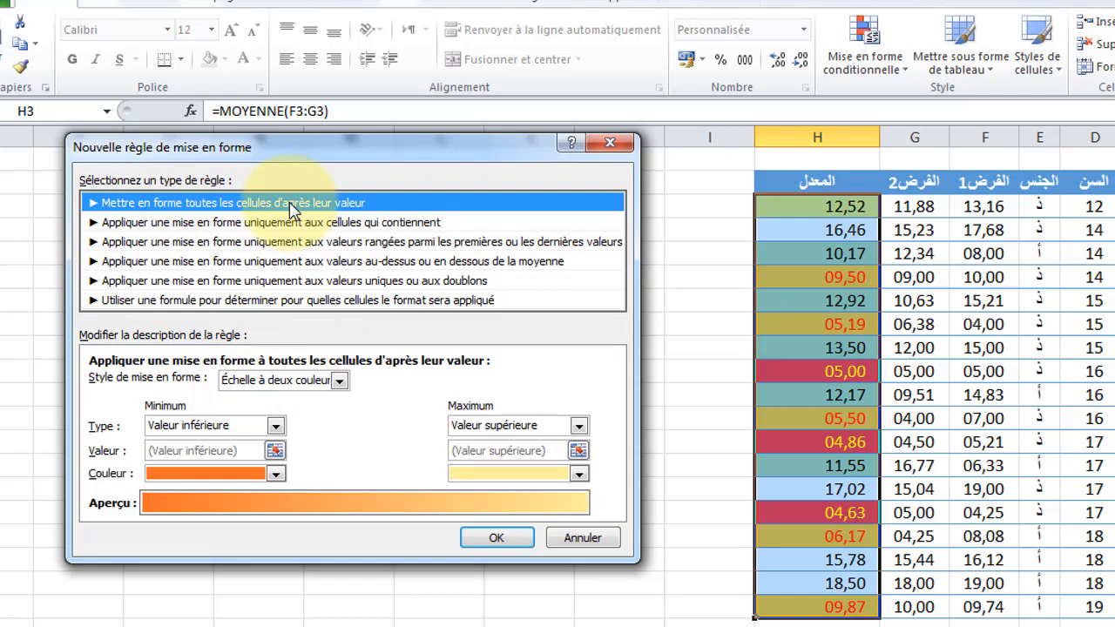
left_click(339, 380)
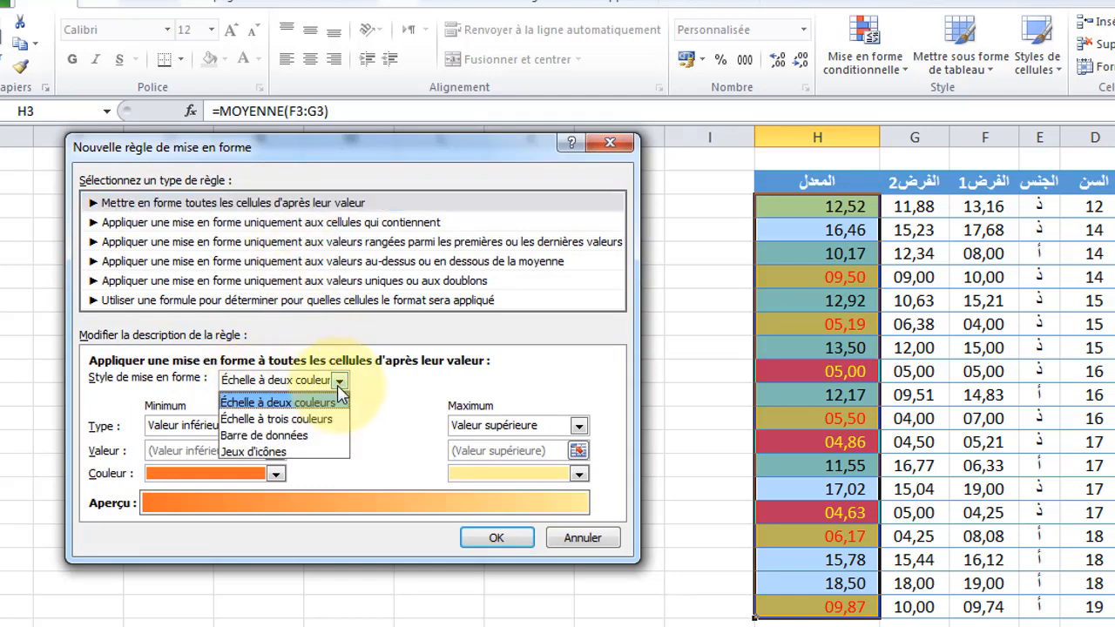
left_click(295, 436)
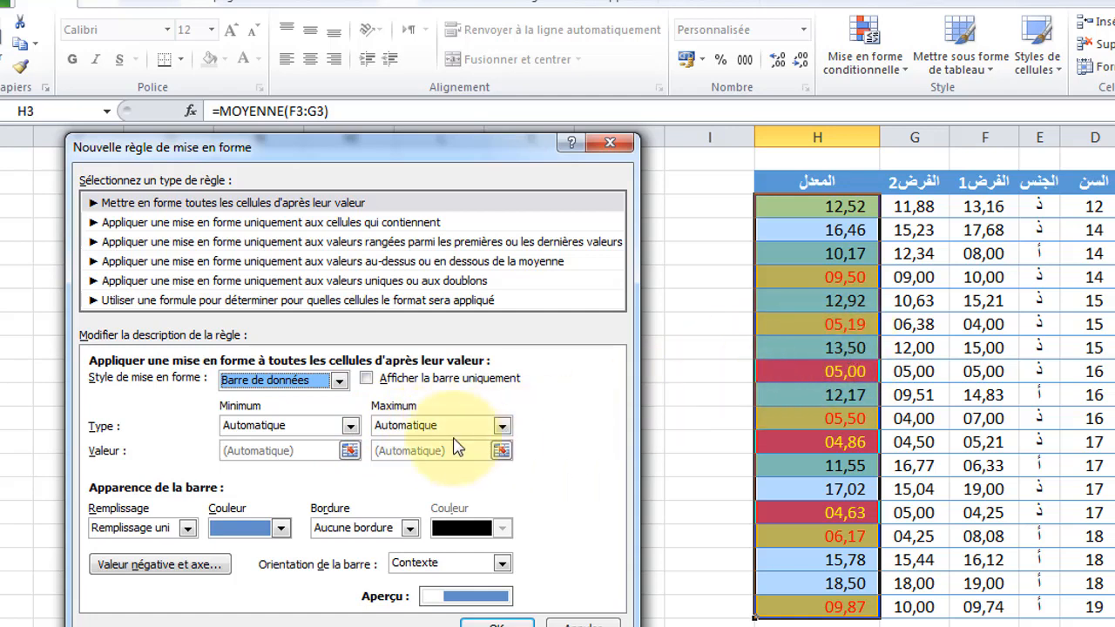
Set the data bar's minimum to the number (Nombre) 0 and its maximum to the number 20.
left_click(351, 426)
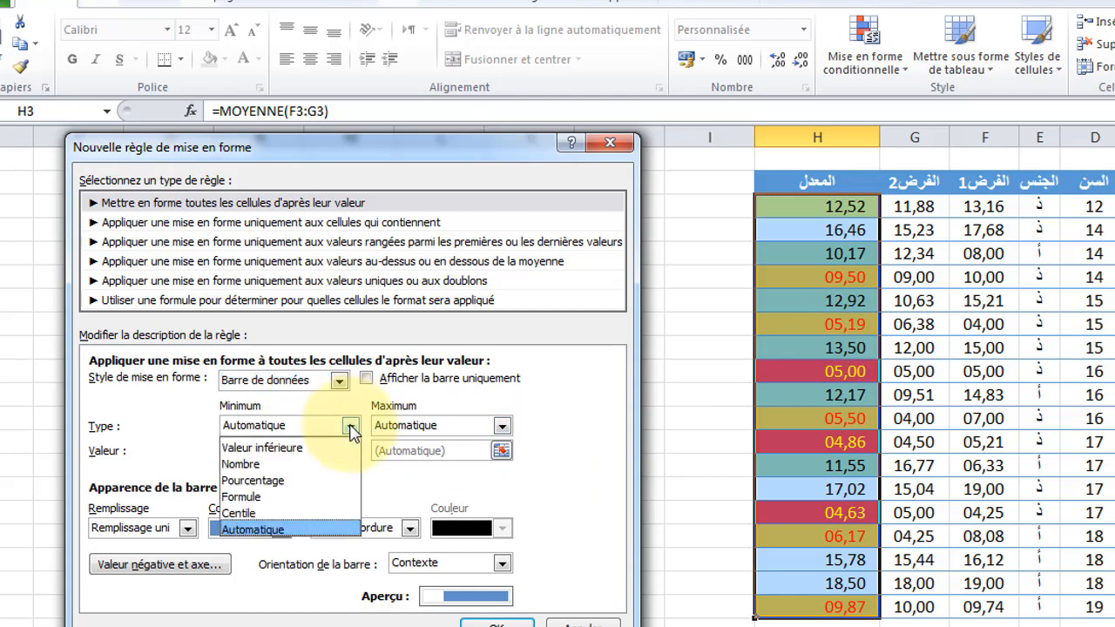
left_click(242, 464)
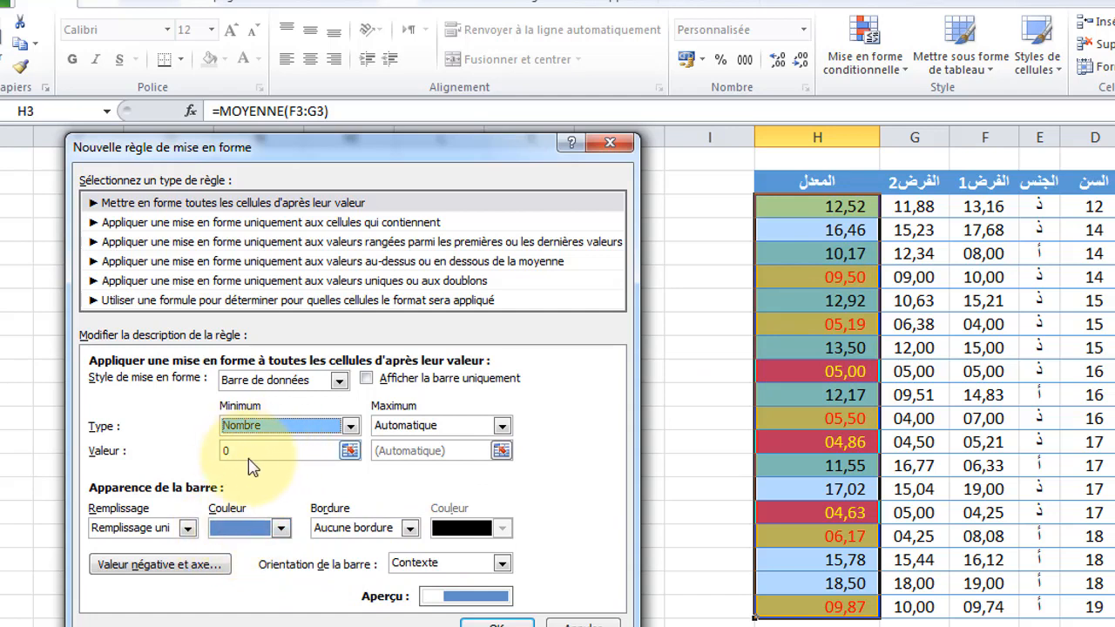
left_click(503, 426)
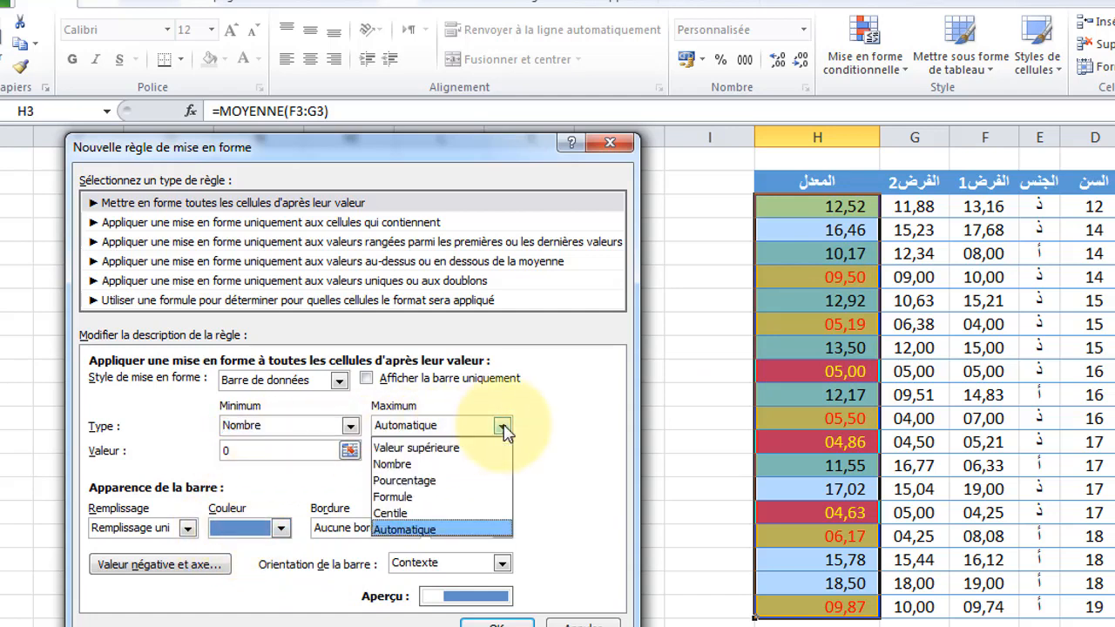
left_click(392, 464)
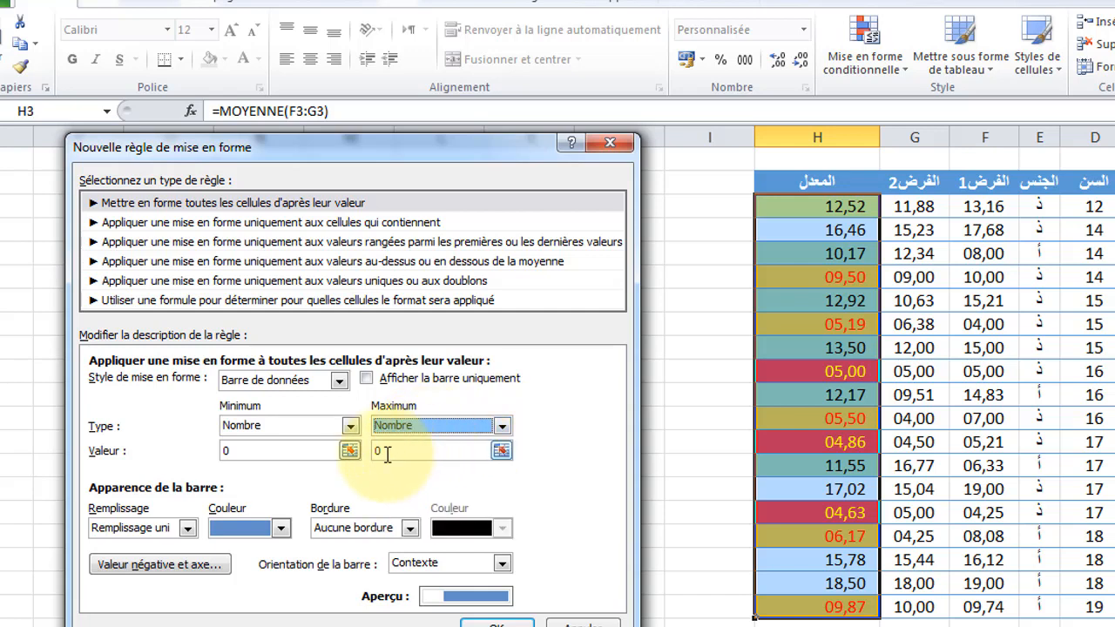
left_click(386, 453)
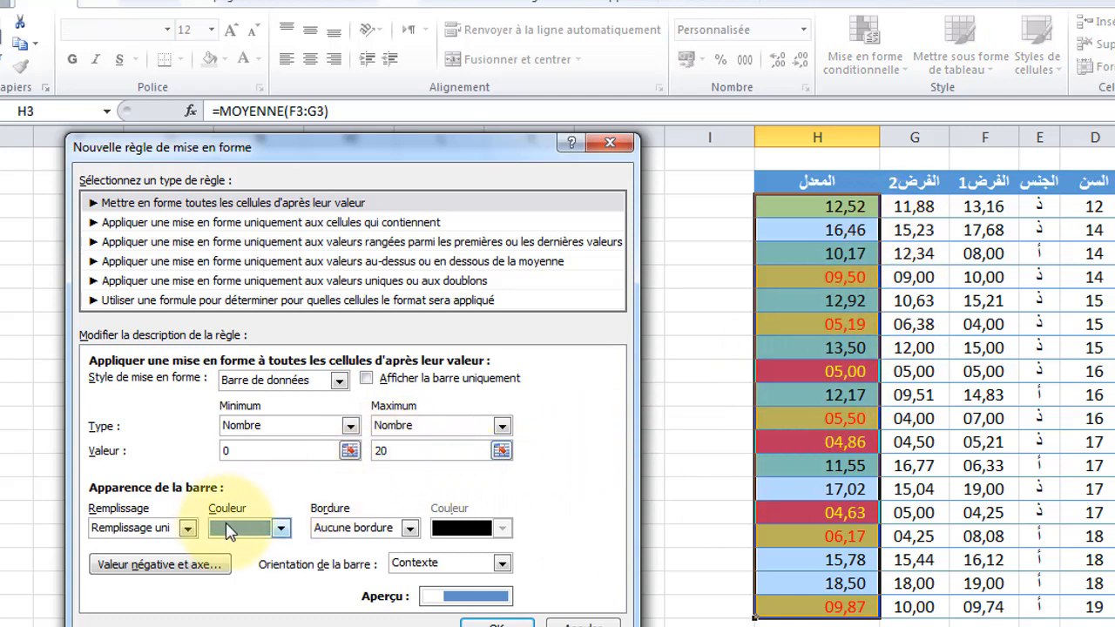
Give the data bars a yellow fill, add the rule to the list and apply it to the averages.
left_click(282, 530)
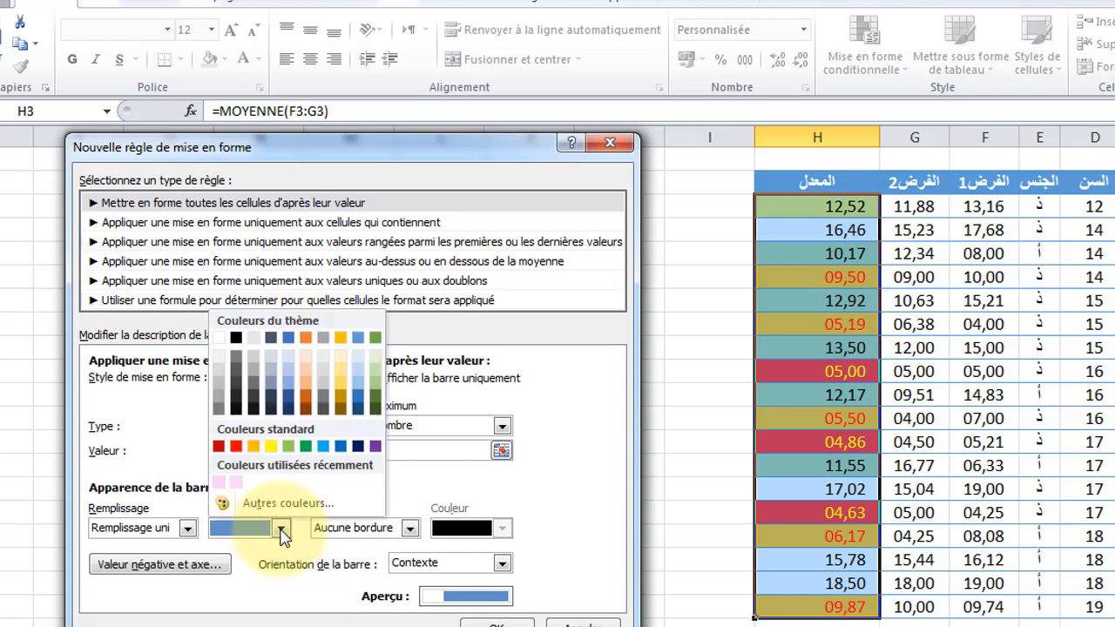
left_click(271, 446)
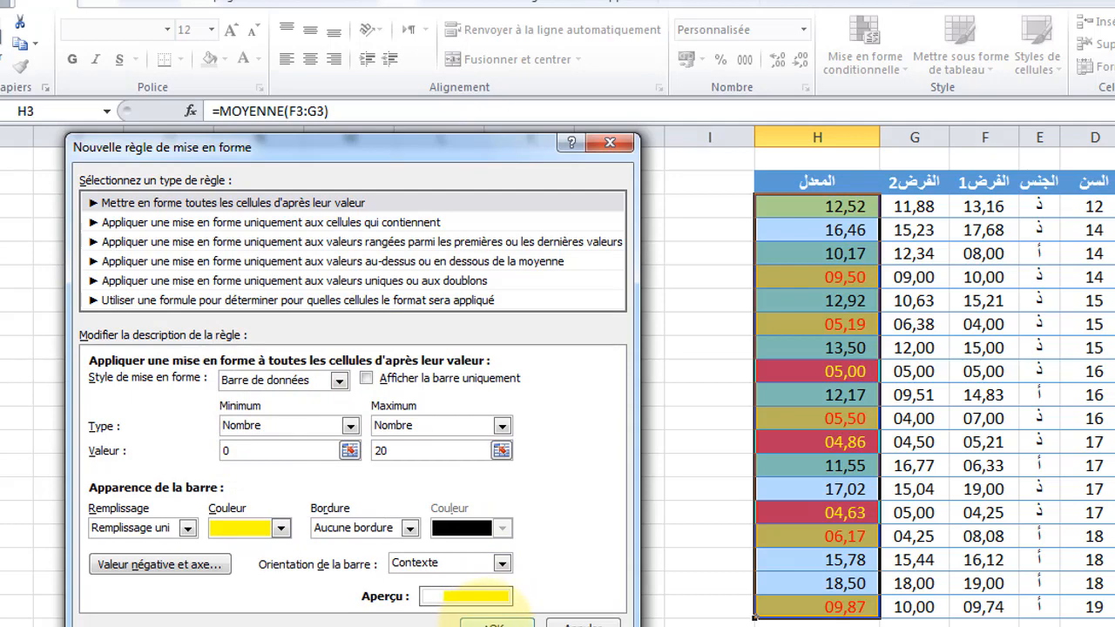
left_click(493, 624)
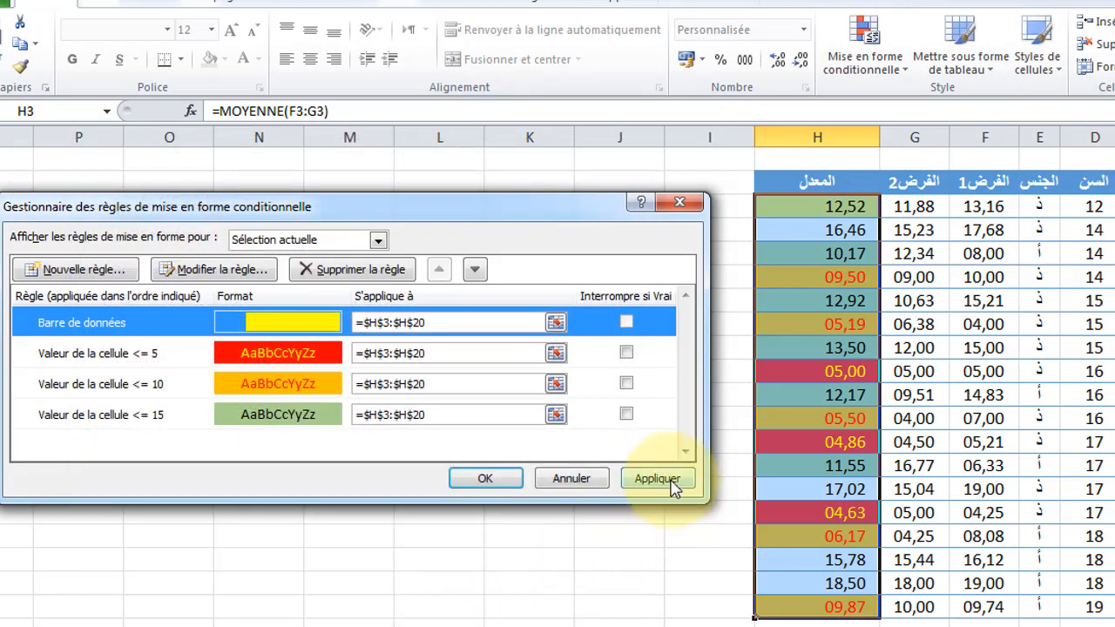
left_click(657, 479)
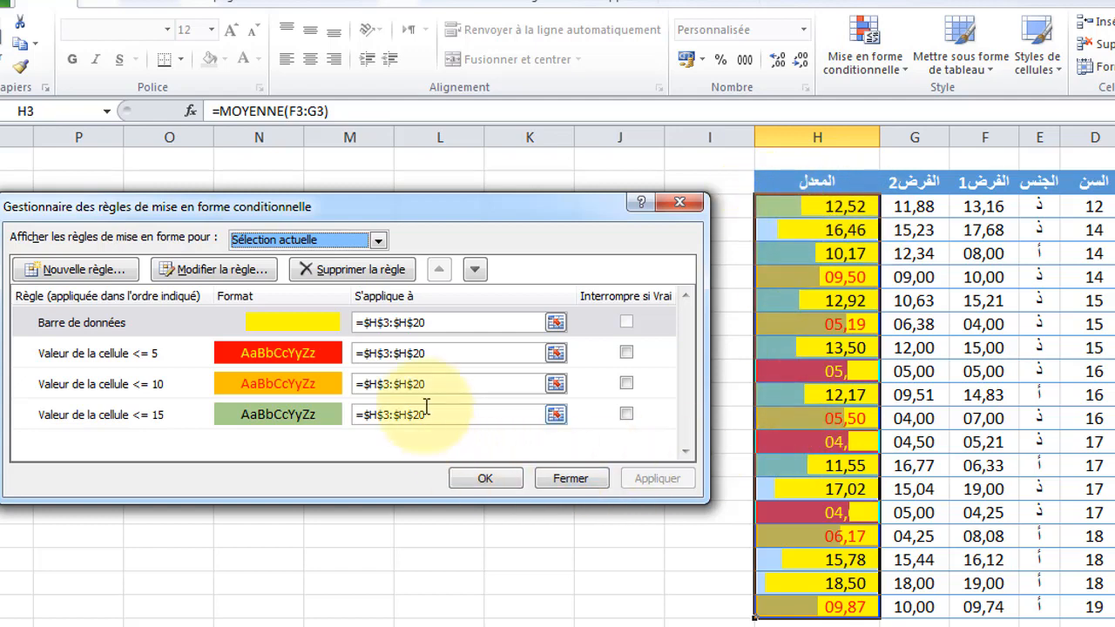
Change the data bar rule's orientation to left to right (De gauche à droite) and apply it to the averages.
left_click(290, 325)
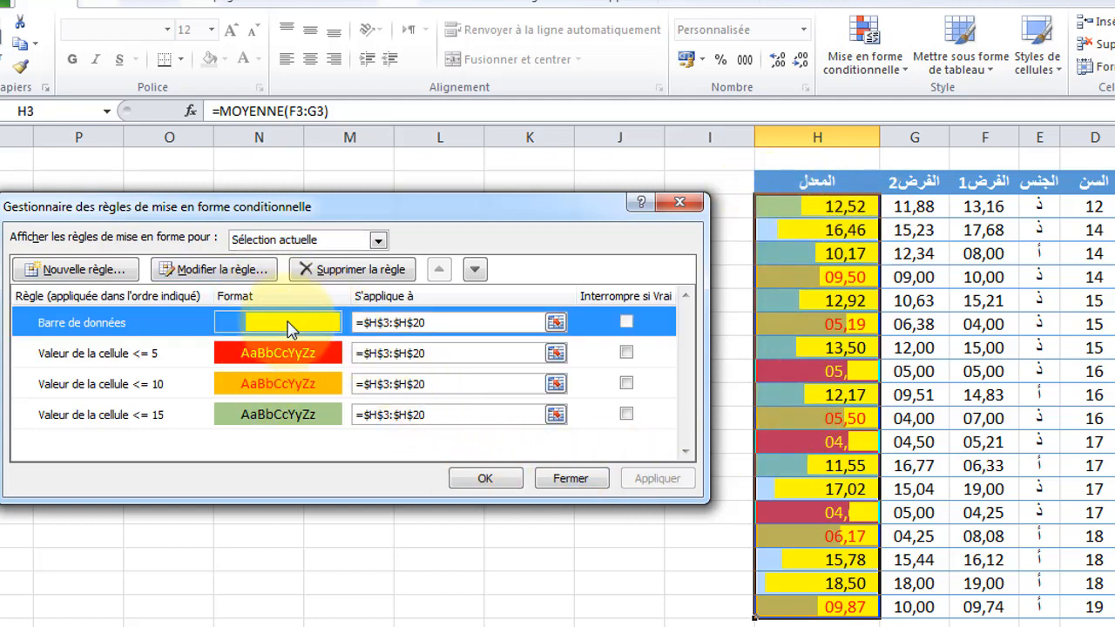
left_click(209, 269)
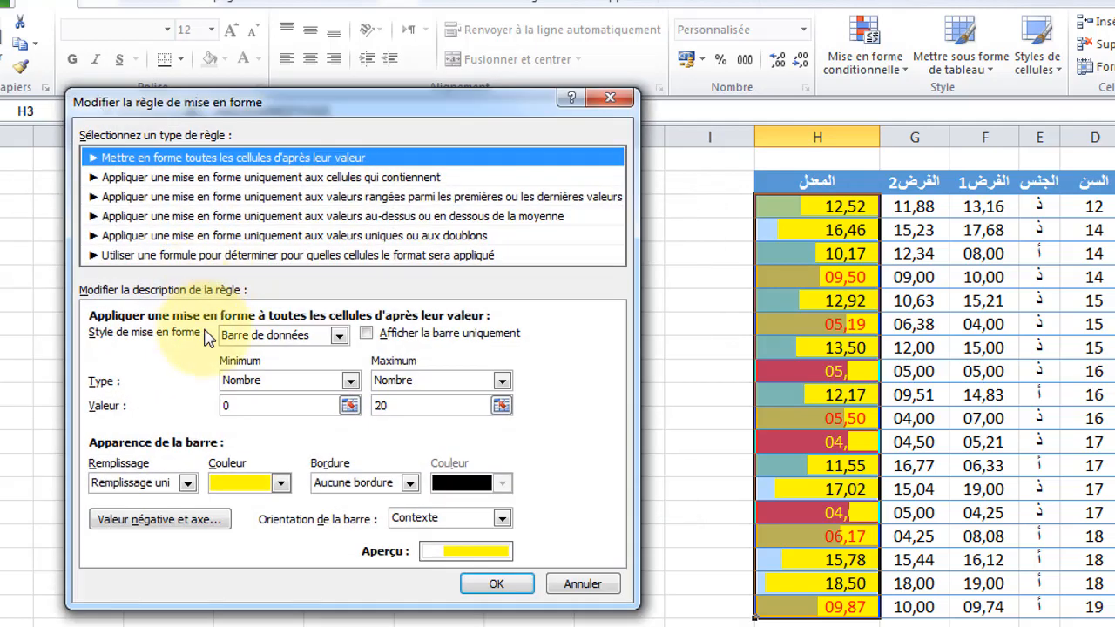
left_click(502, 519)
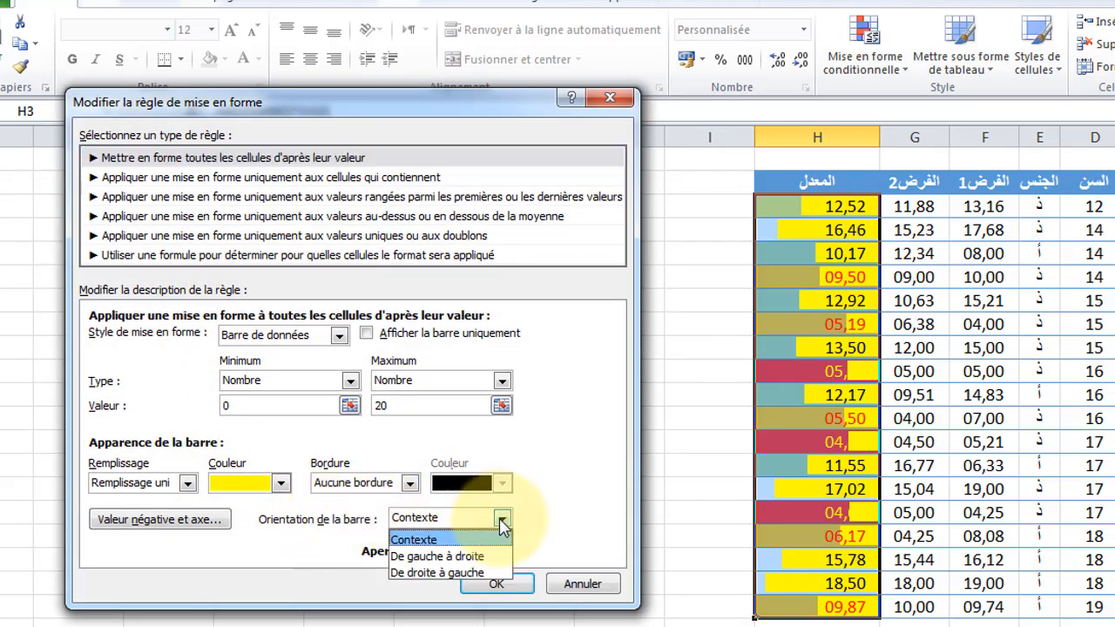
left_click(434, 557)
left_click(495, 584)
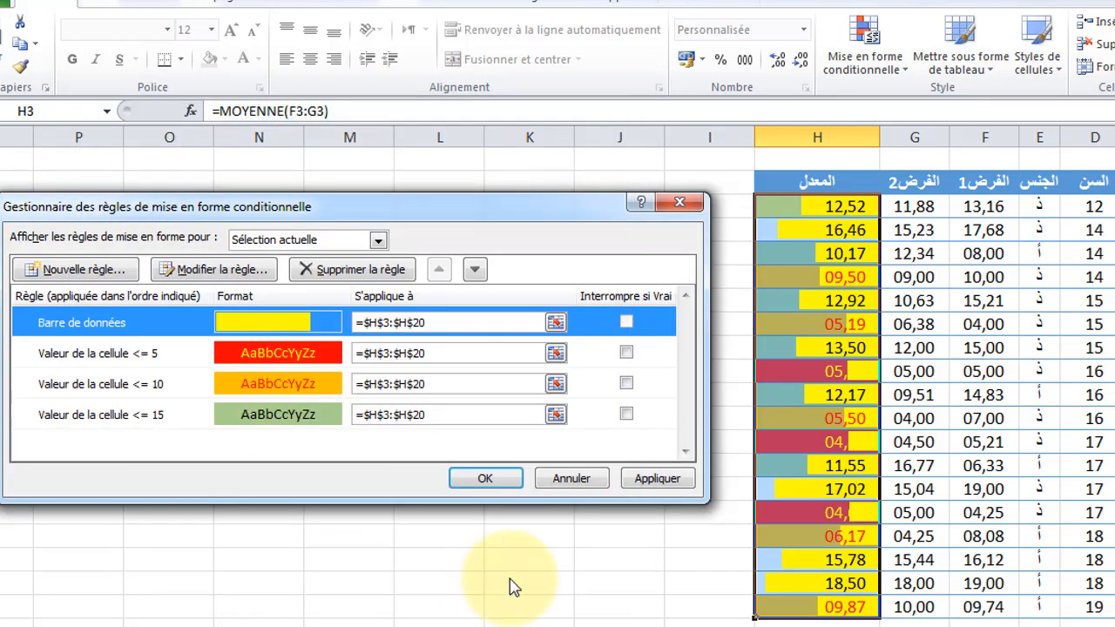
left_click(653, 482)
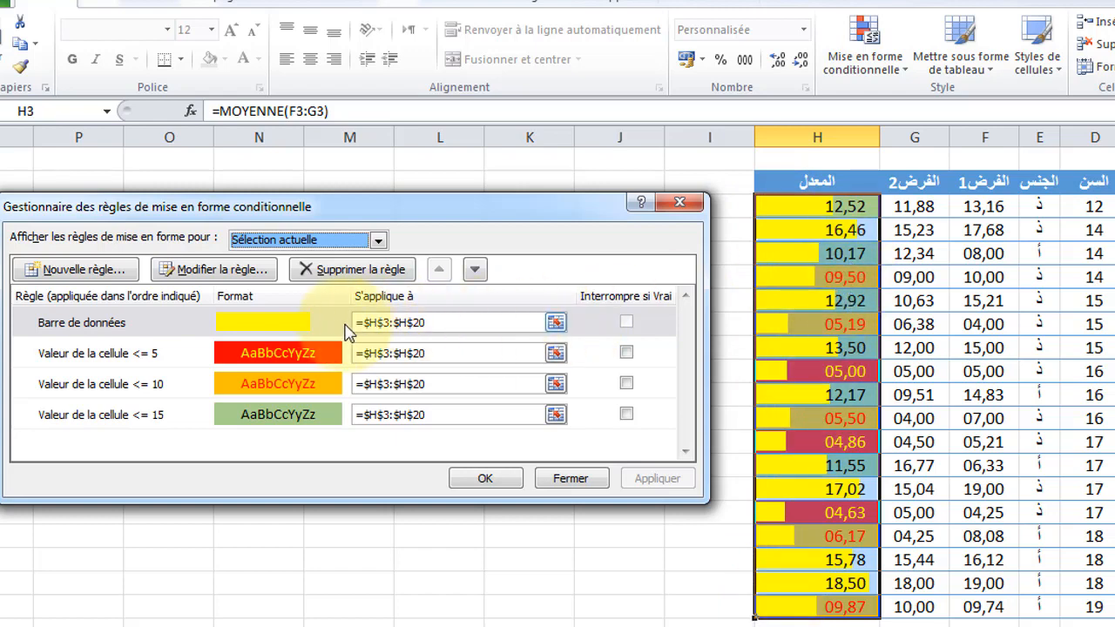
Move the data bar rule below the <= 5 rule and apply, and move it to the end of the rule list and apply again.
left_click(294, 324)
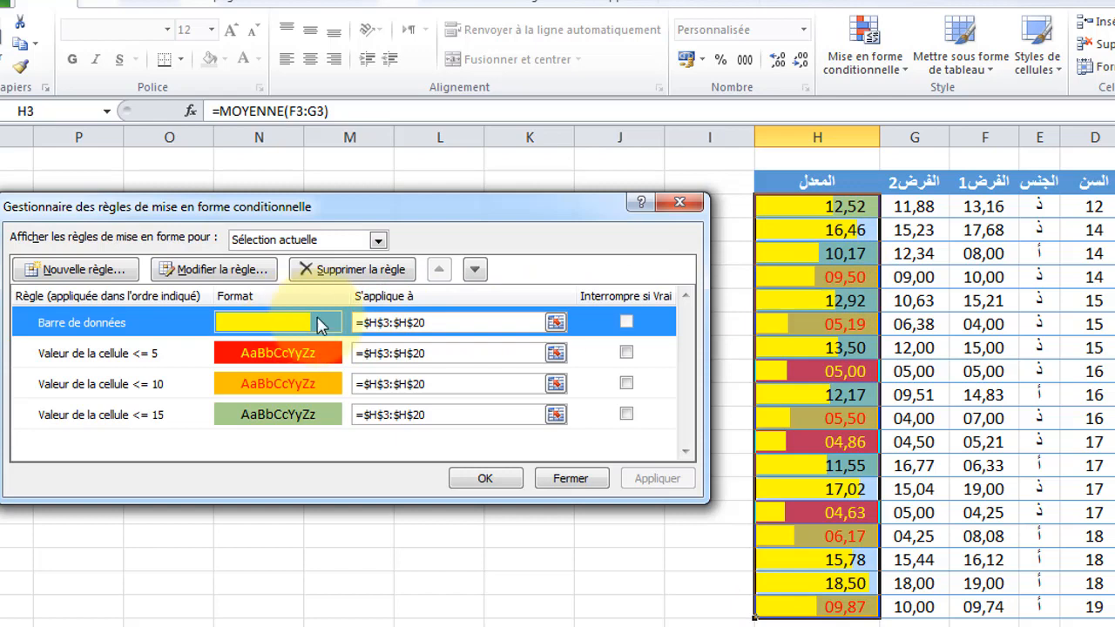
left_click(475, 269)
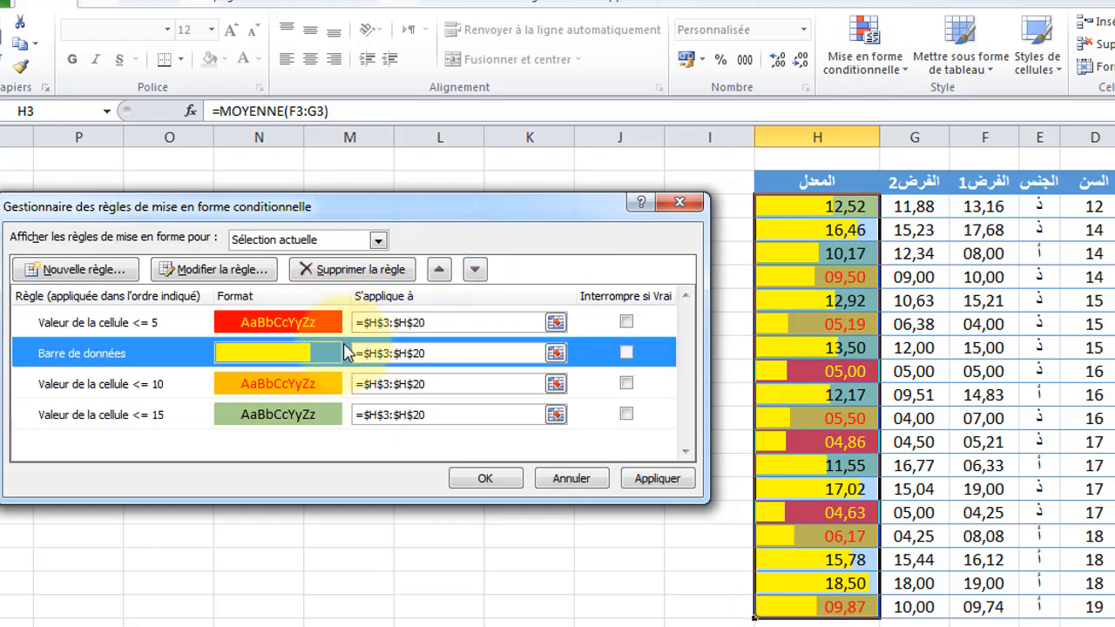
left_click(656, 480)
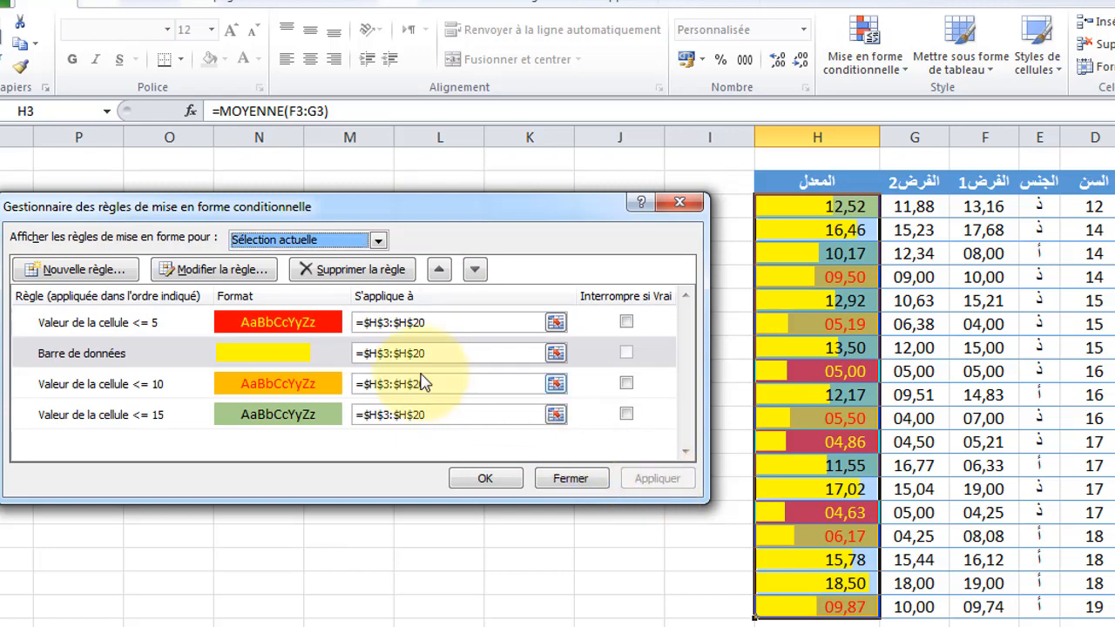
left_click(307, 356)
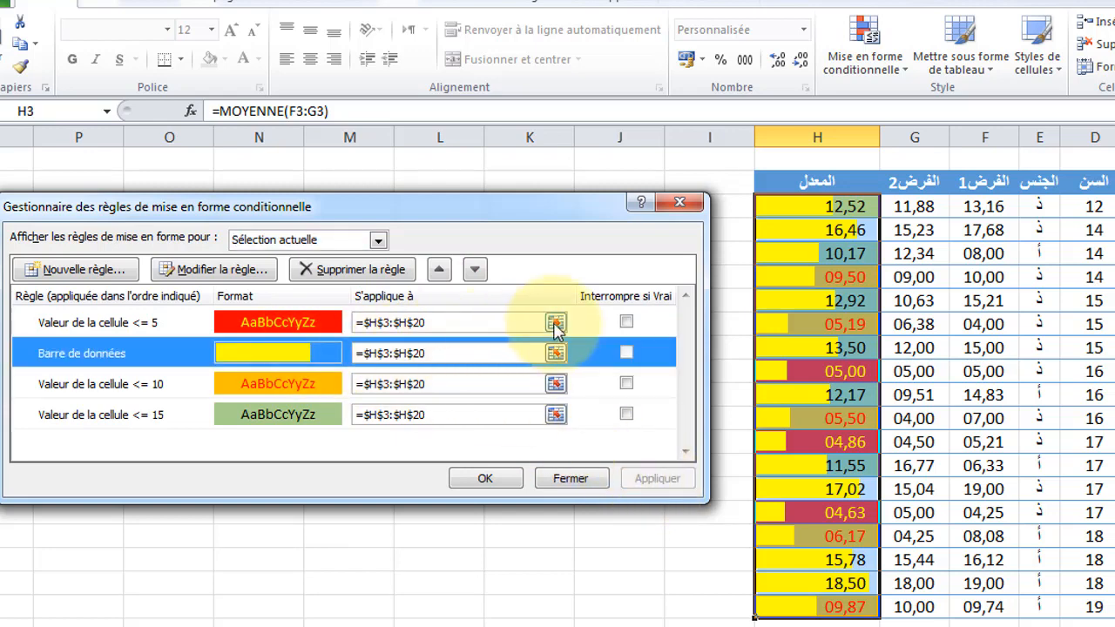
left_click(475, 272)
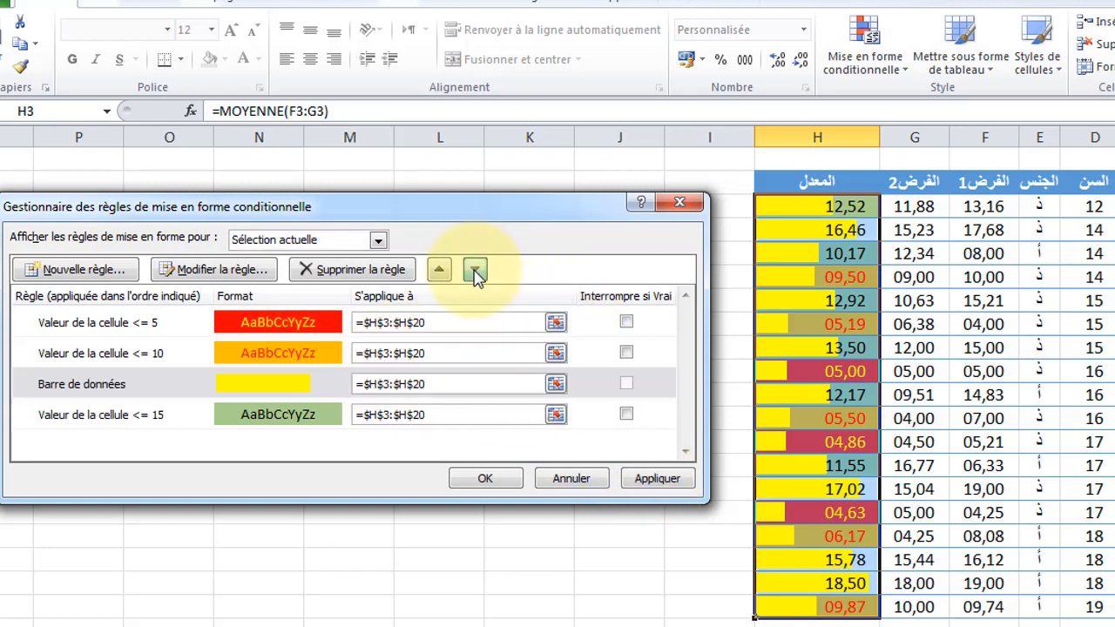
left_click(475, 272)
left_click(644, 486)
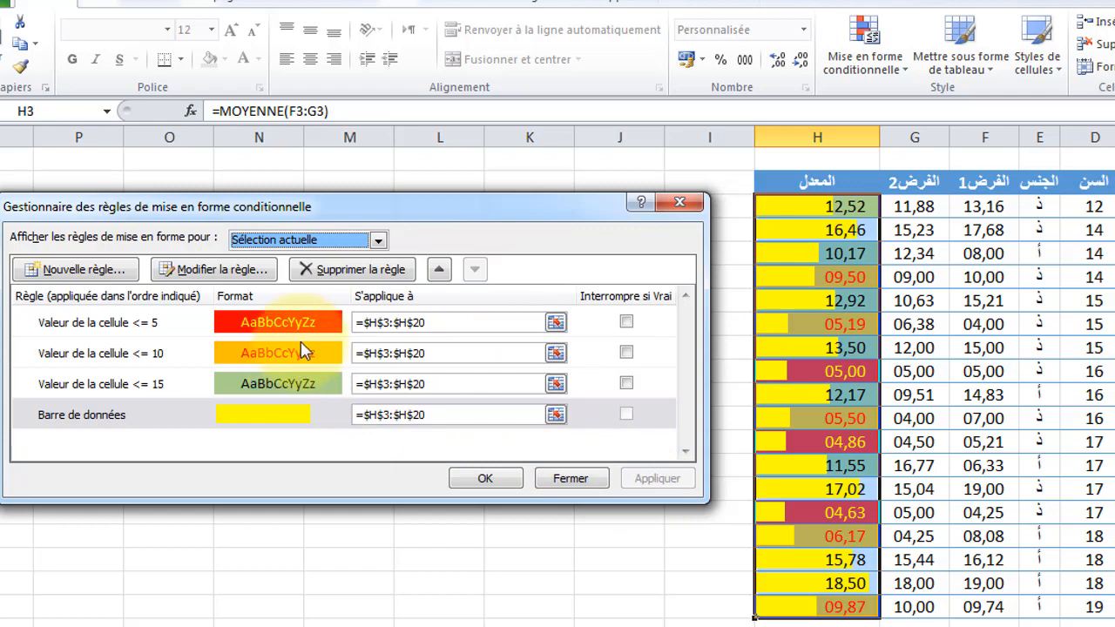
Try the Interrompre si Vrai option on the <= 5 rule, apply it to the averages, and clear the option again.
left_click(626, 324)
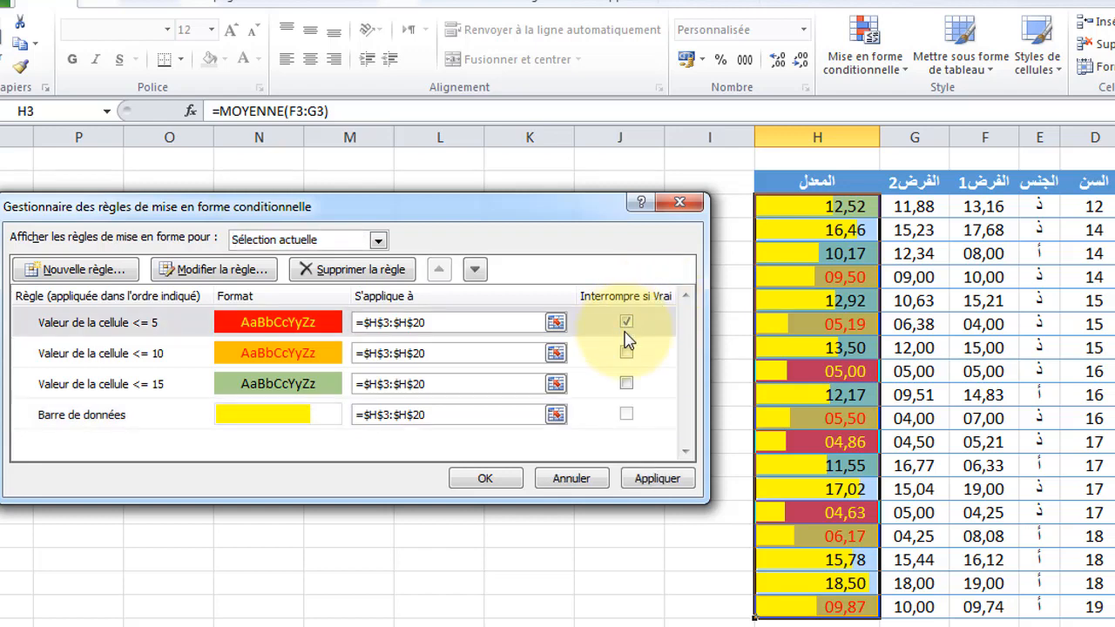
left_click(649, 480)
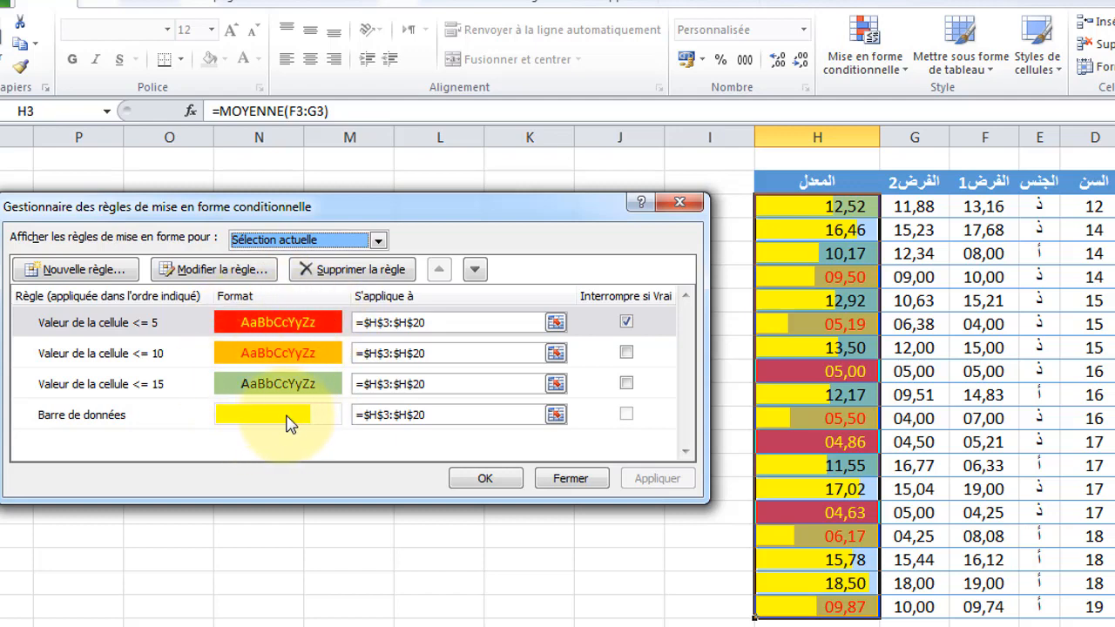
left_click(627, 324)
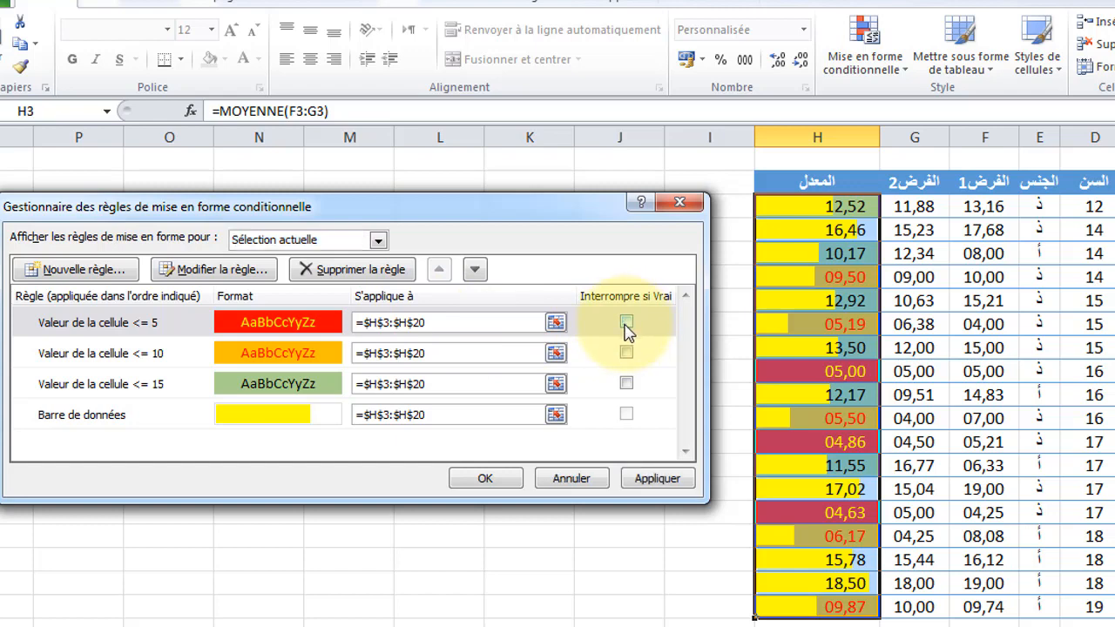
Enable Interrompre si Vrai for the <= 15 rule and apply it, and move the data bar rule above that rule and apply the order.
left_click(625, 384)
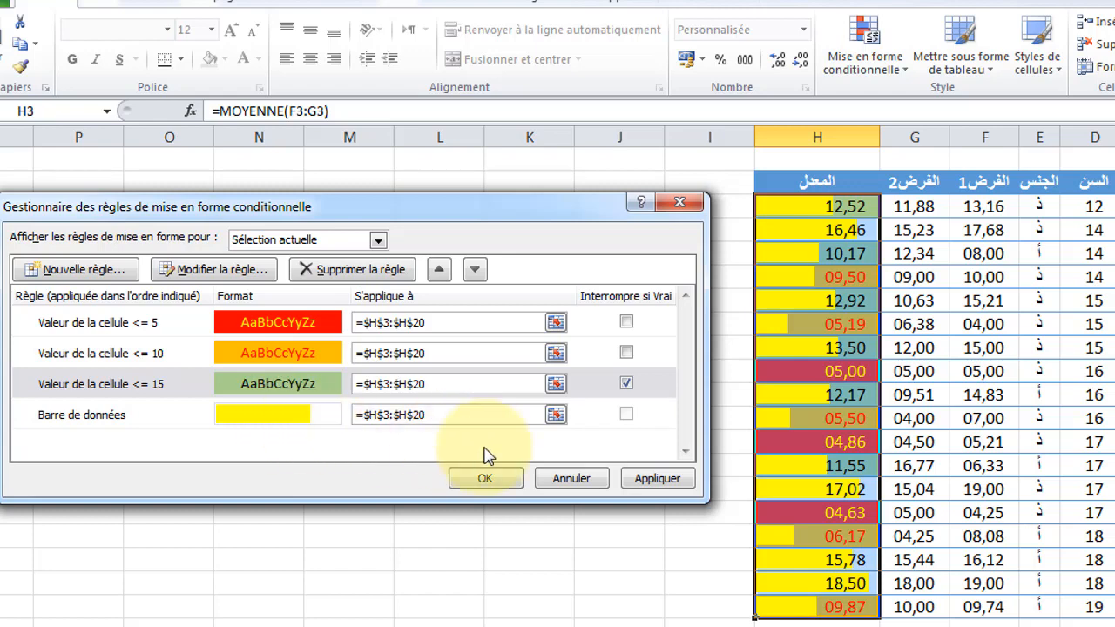
left_click(654, 485)
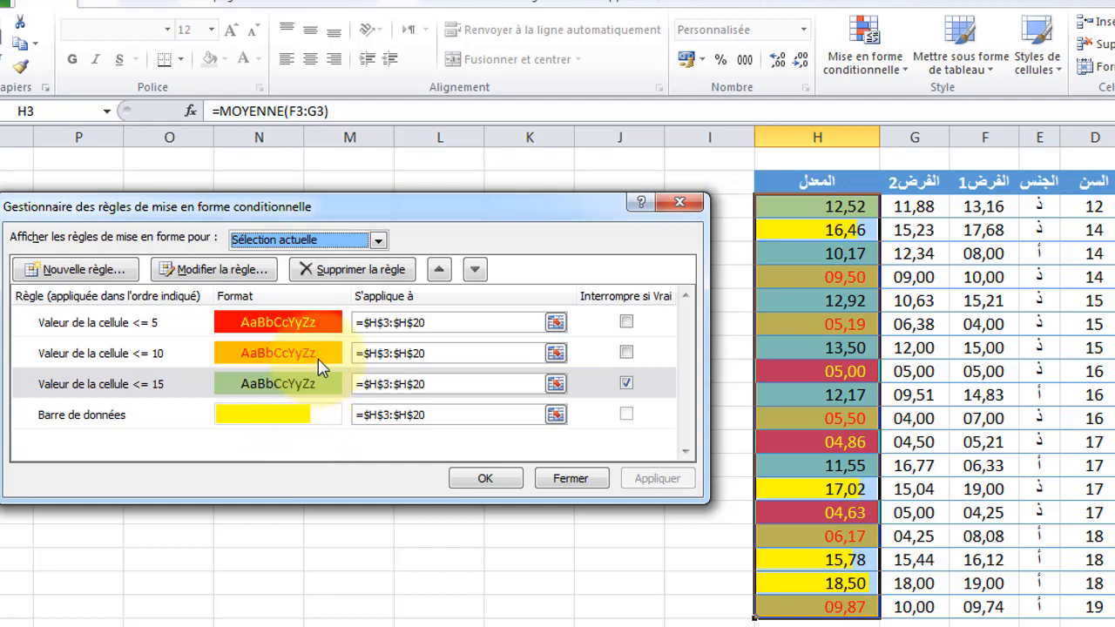
left_click(296, 418)
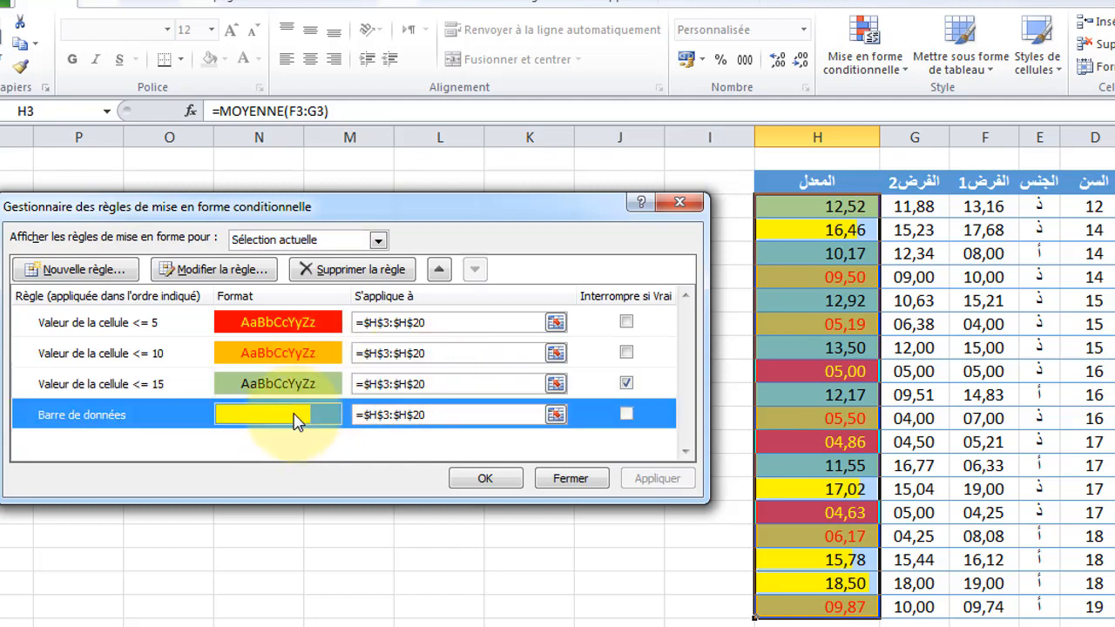
left_click(439, 269)
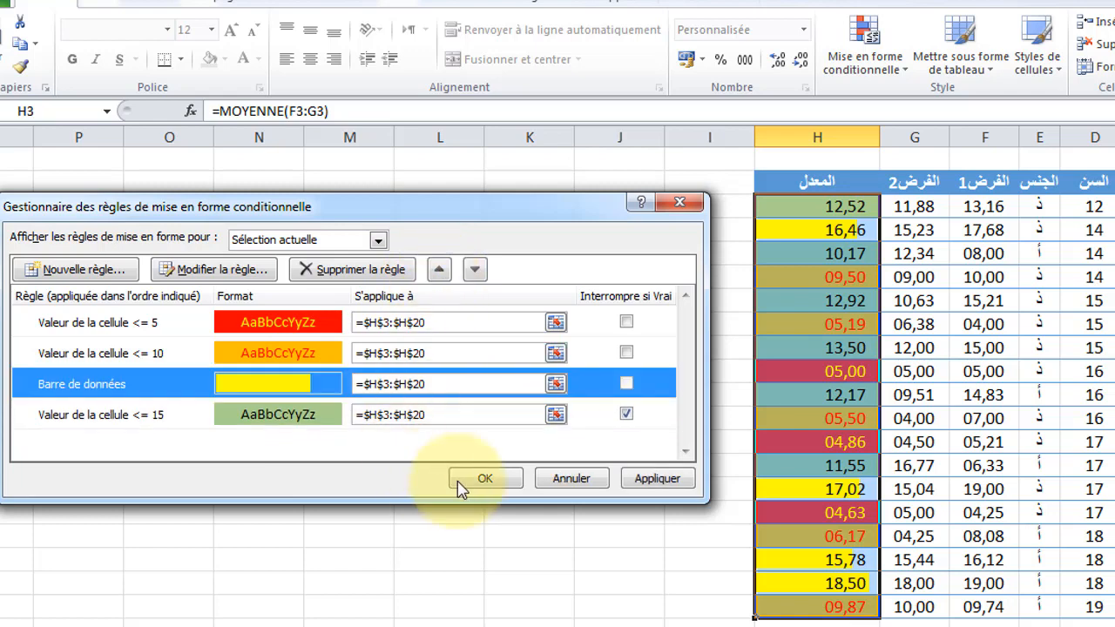
left_click(643, 482)
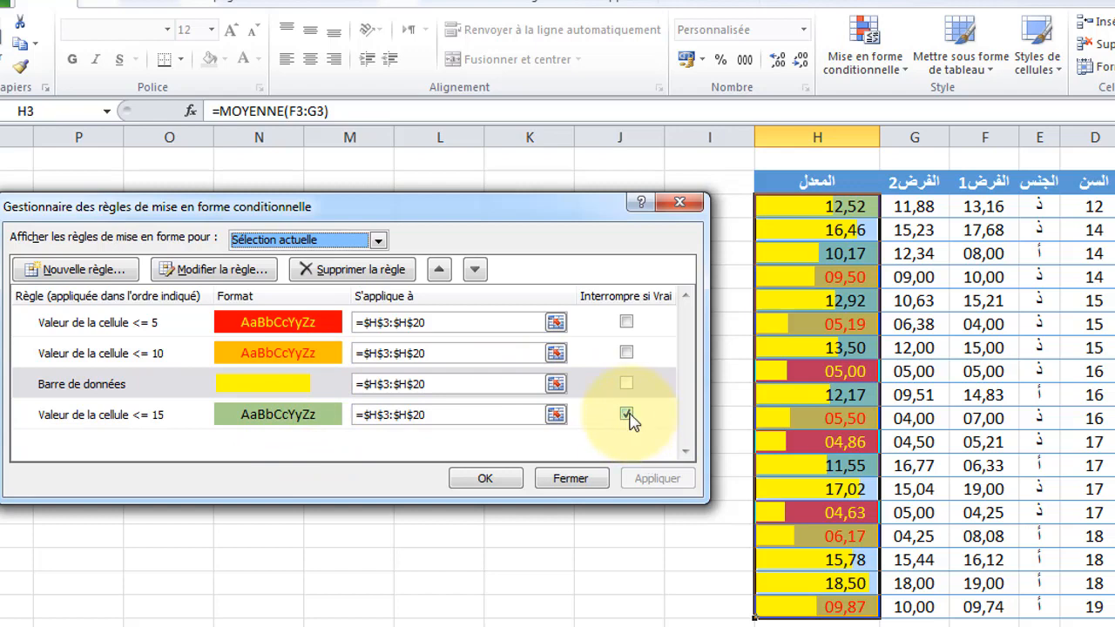
Move the data bar rule to the end of the rule list, apply the order, and close the rules manager.
left_click(308, 383)
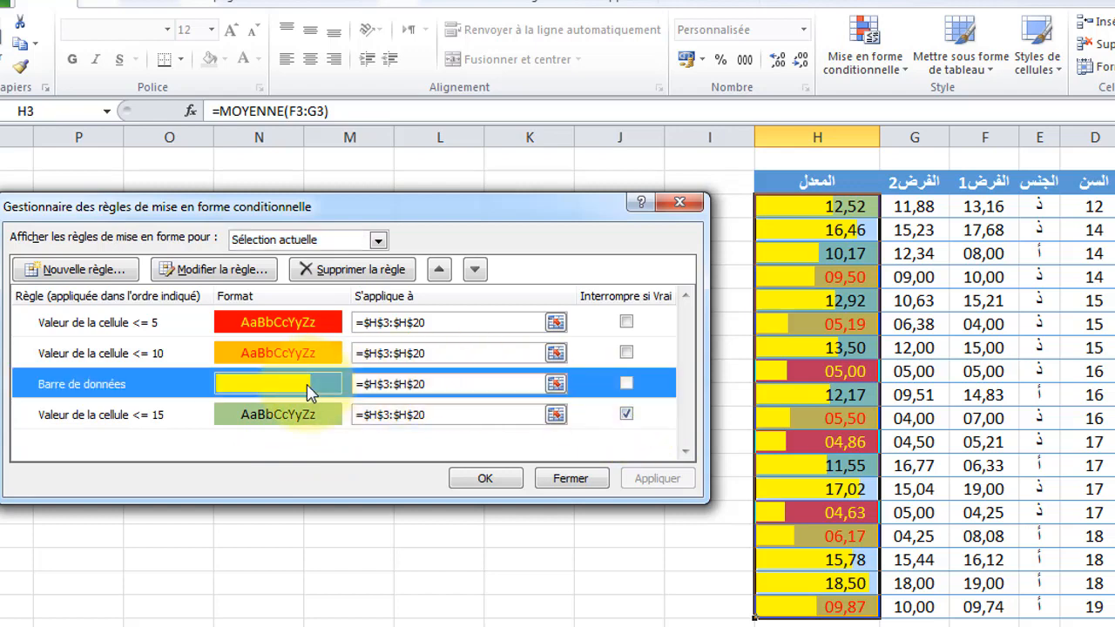
left_click(475, 269)
left_click(661, 481)
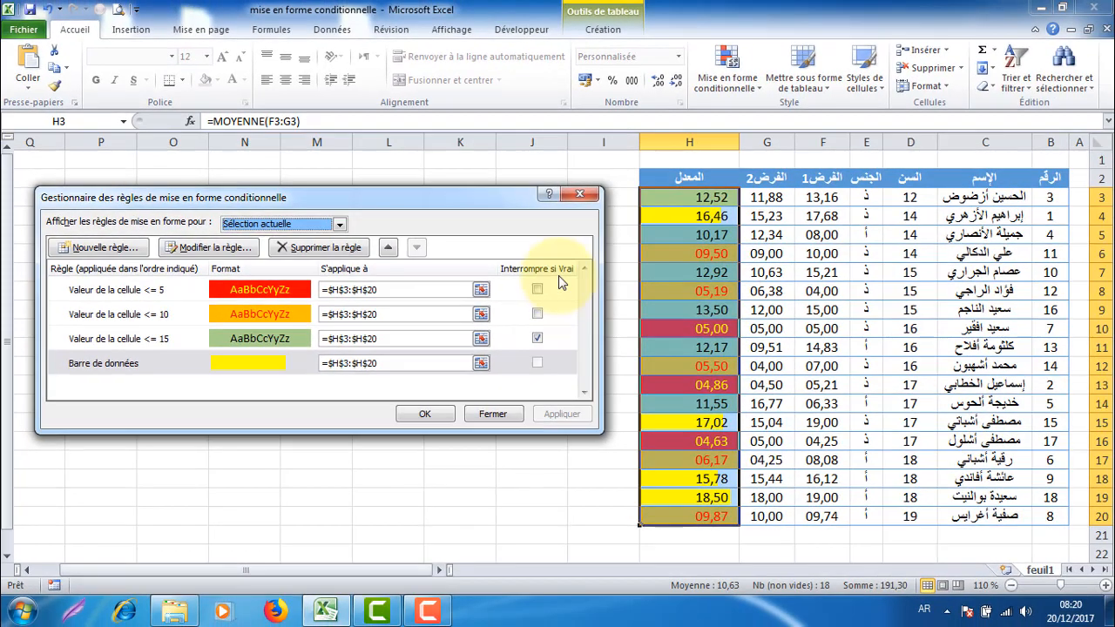
left_click(433, 416)
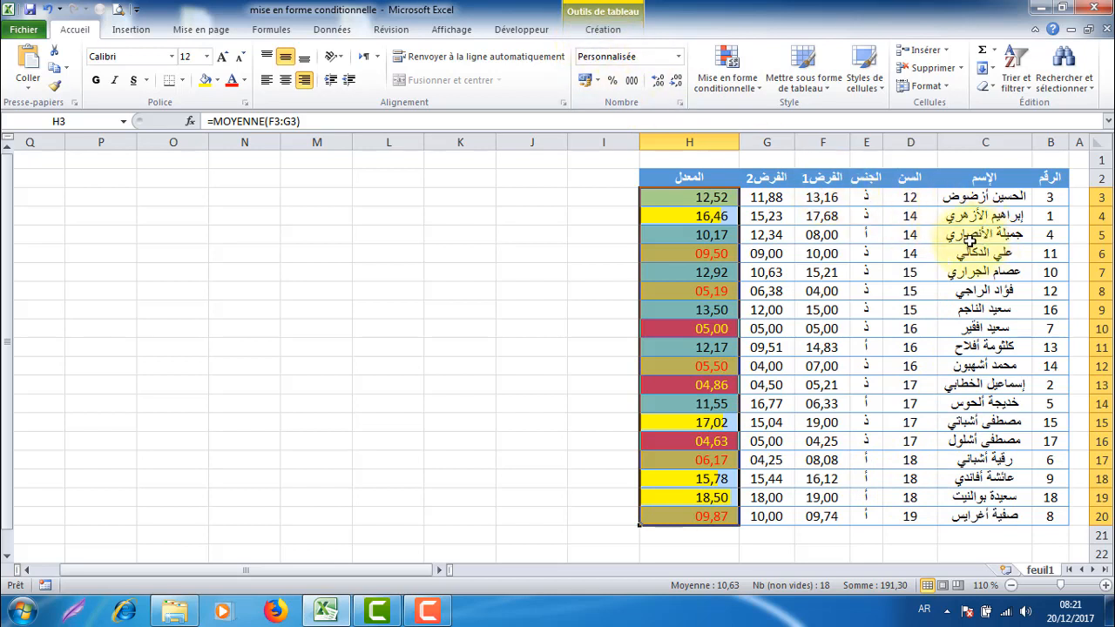
Start a new formula-based conditional formatting rule for the table data B3:H20 with the formula =$E3="ذ".
left_click(1067, 169)
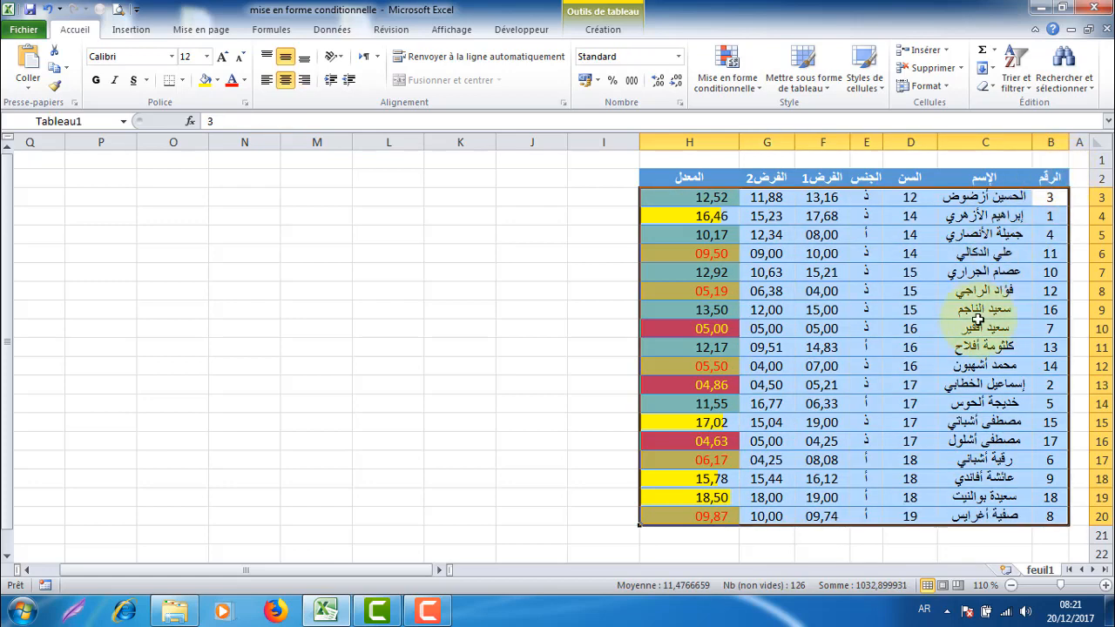
left_click(754, 87)
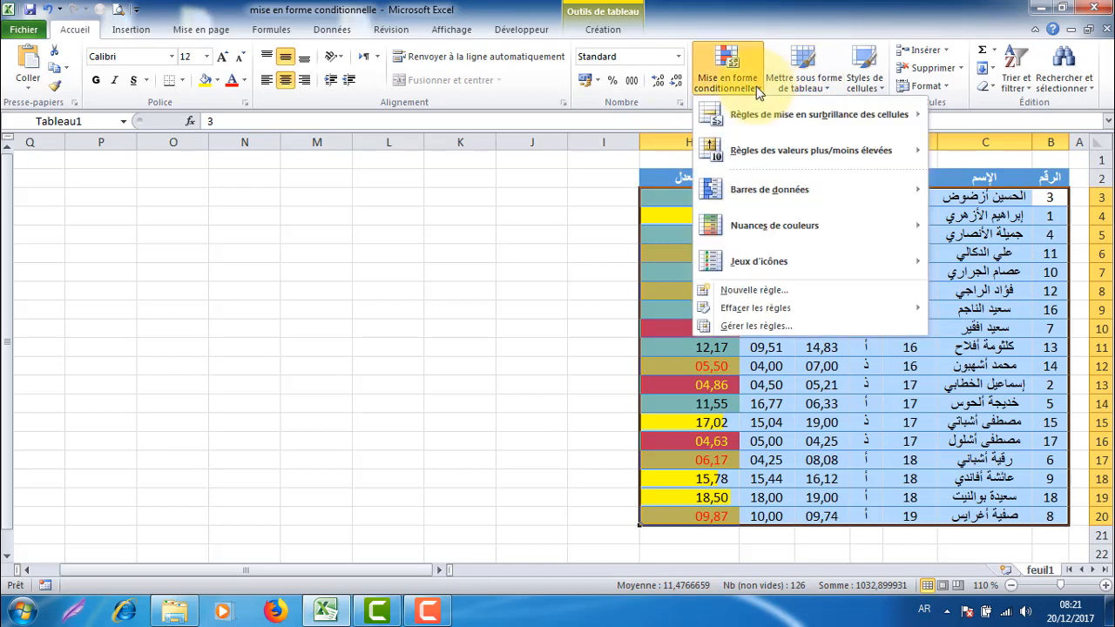
left_click(770, 326)
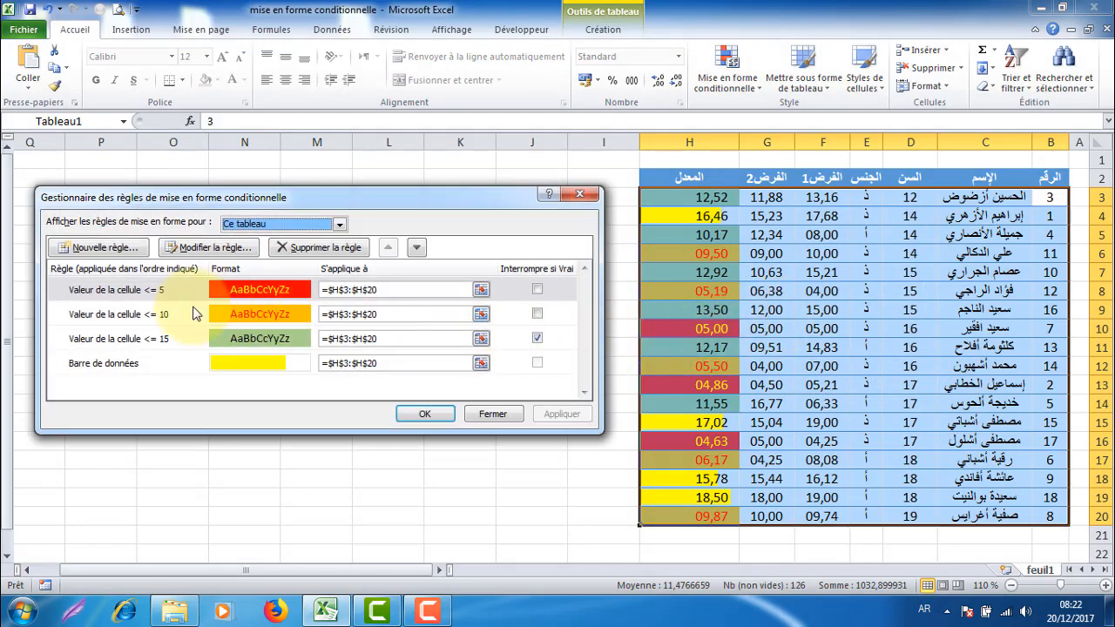
left_click(104, 248)
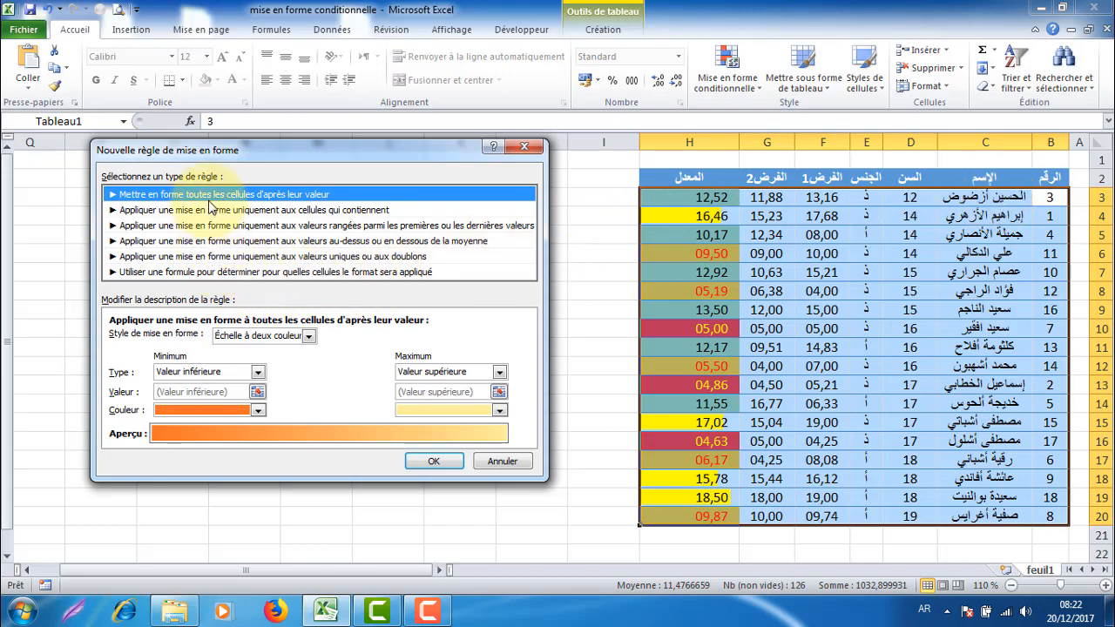
left_click(186, 273)
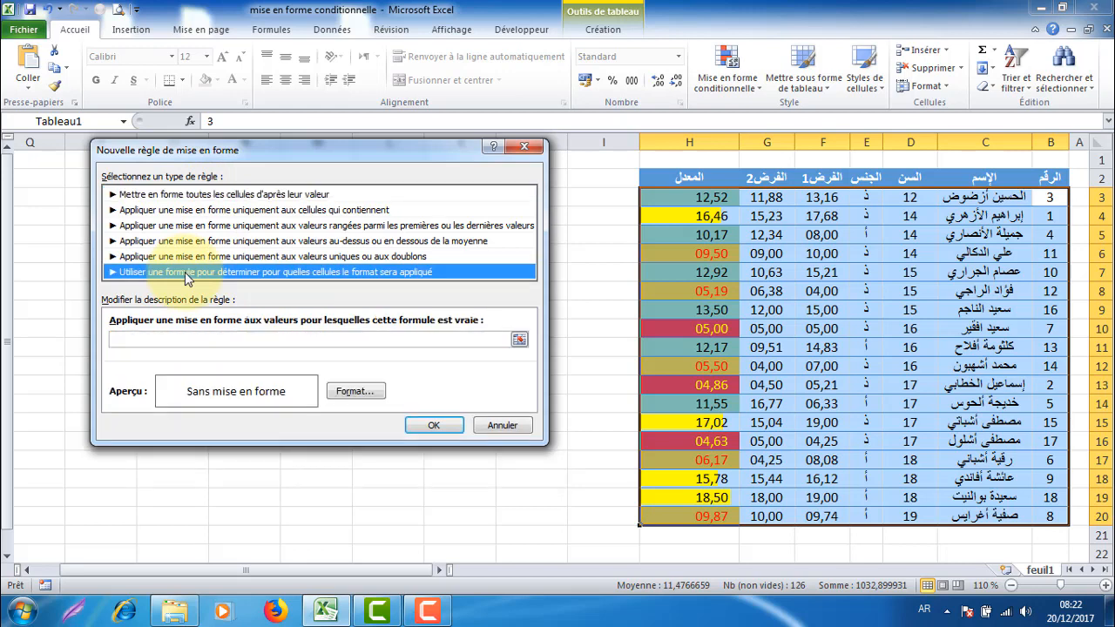
left_click(119, 340)
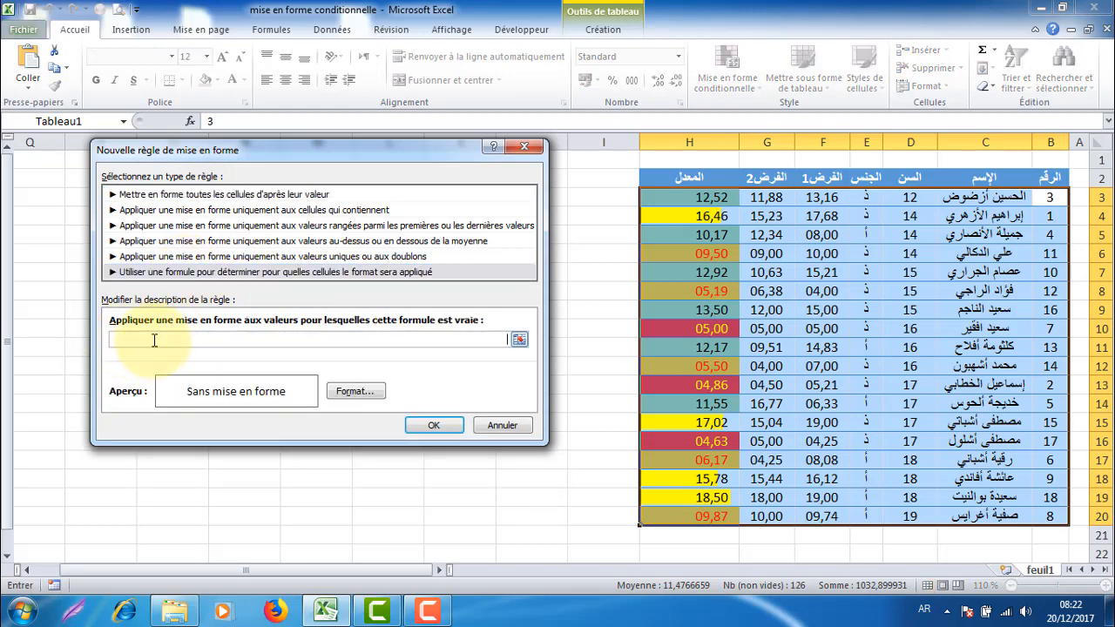
left_click(871, 198)
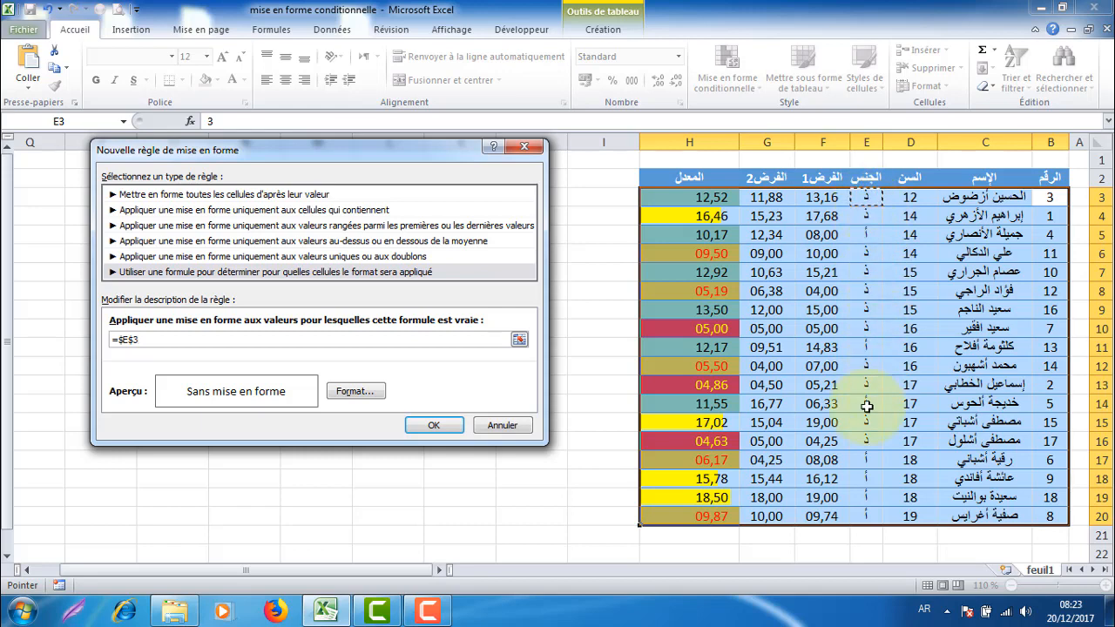
left_click(132, 340)
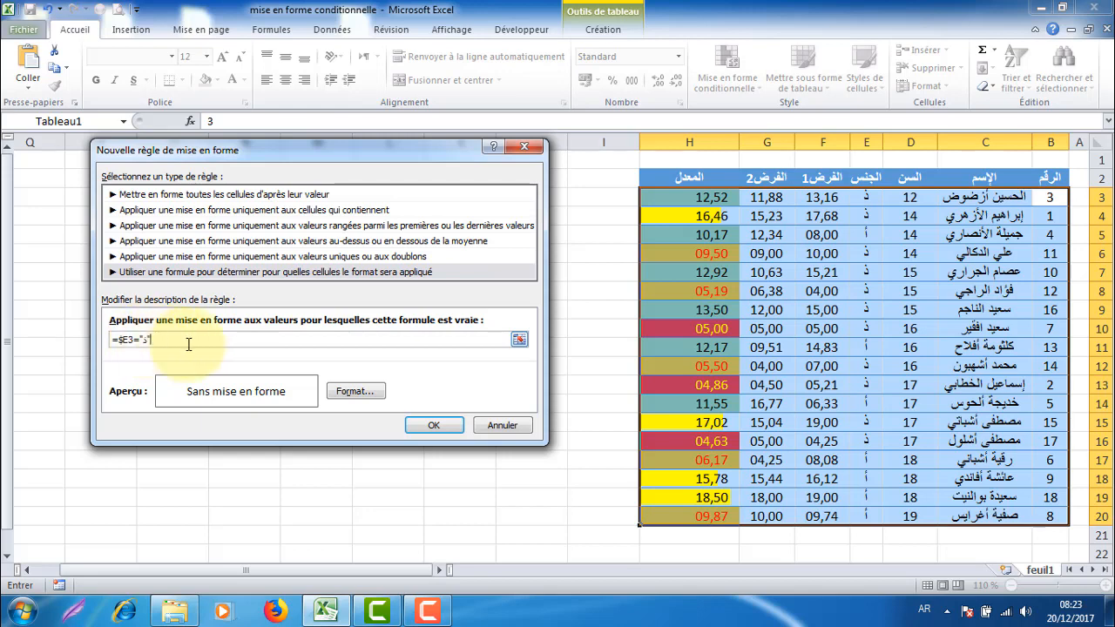
type("ذ")
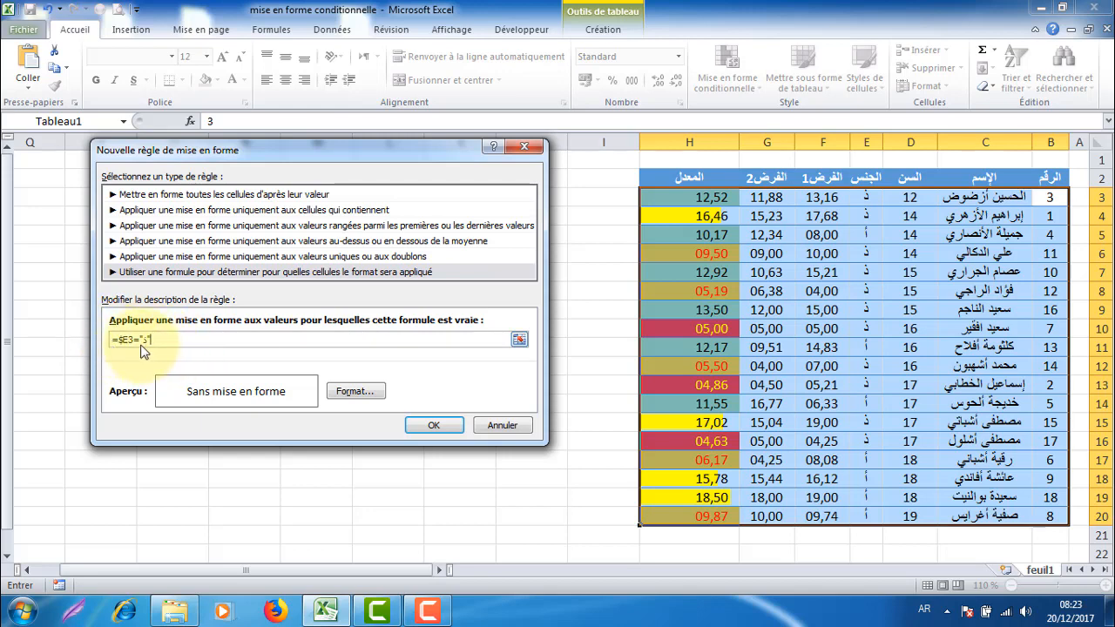
Give the =$E3="ذ" rule a blue fill and apply it to the table.
left_click(355, 391)
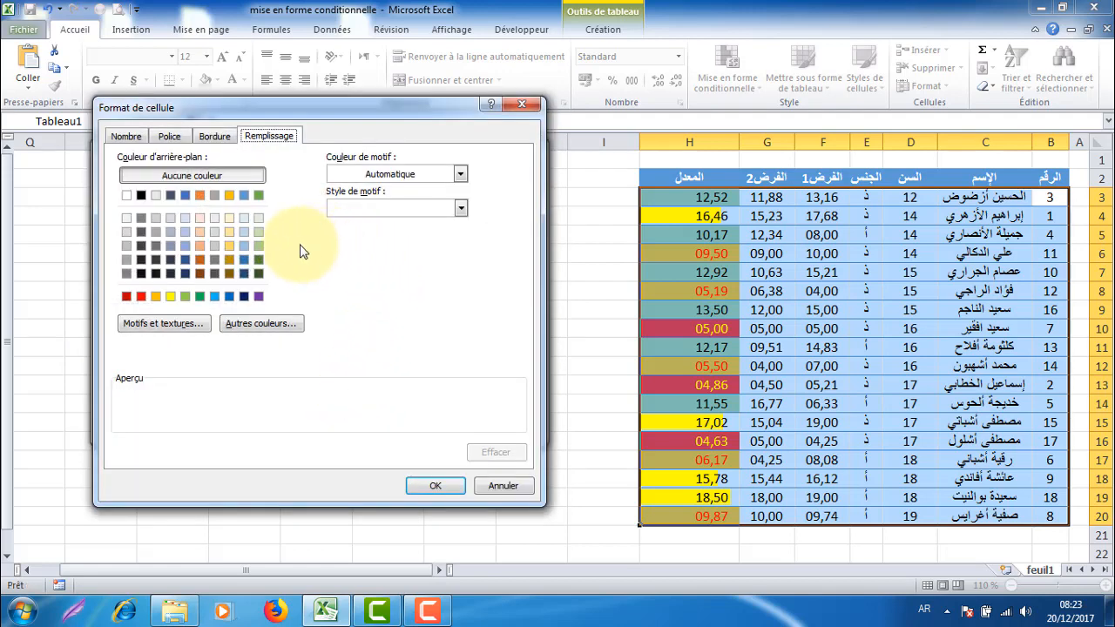
left_click(245, 196)
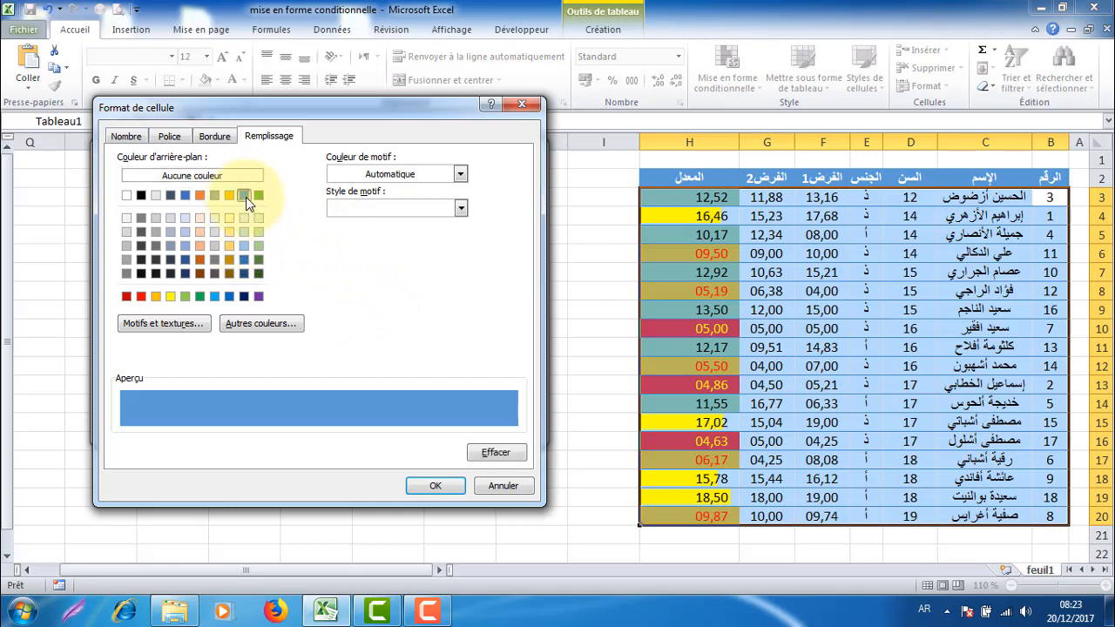
left_click(436, 488)
left_click(432, 424)
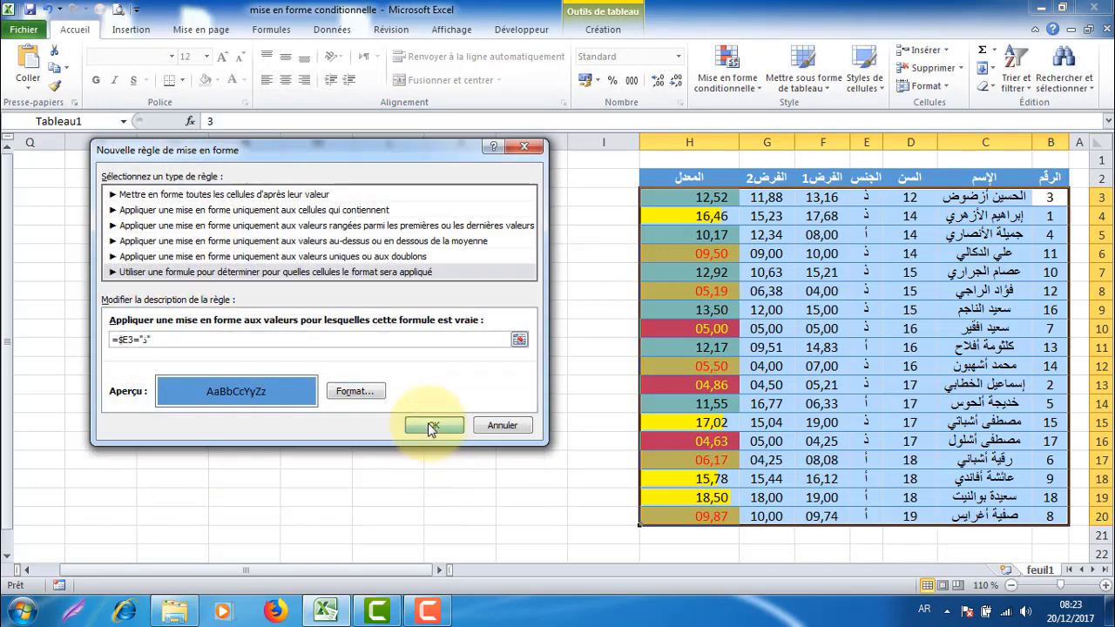
left_click(555, 412)
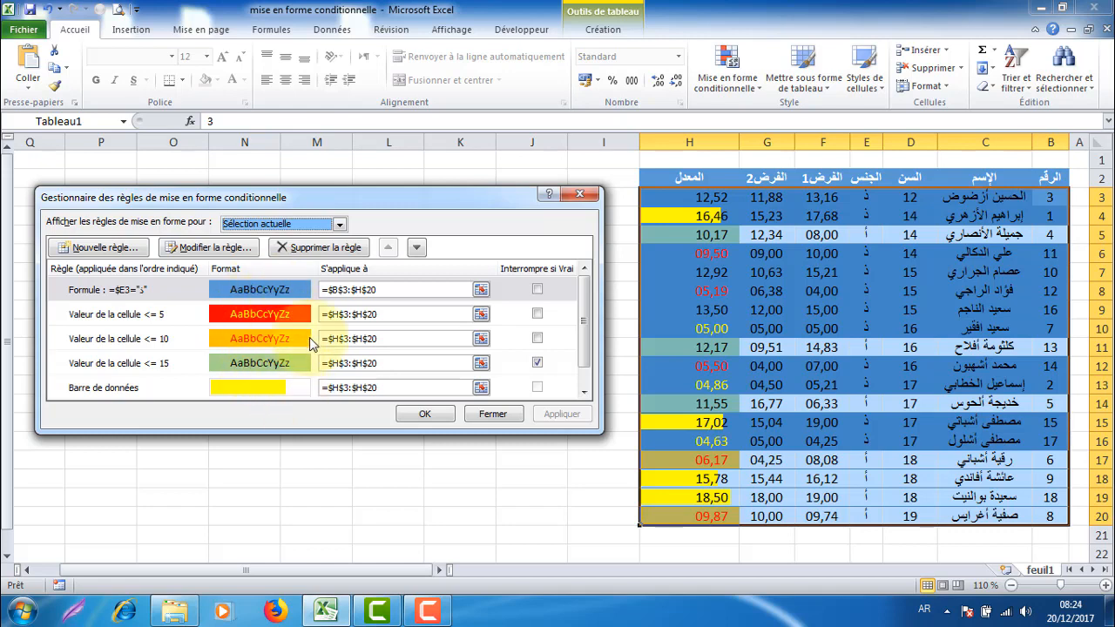
Move the =$E3="ذ" rule to the end of the rule list, below the data bar rule, and apply the order.
left_click(416, 249)
left_click(416, 249)
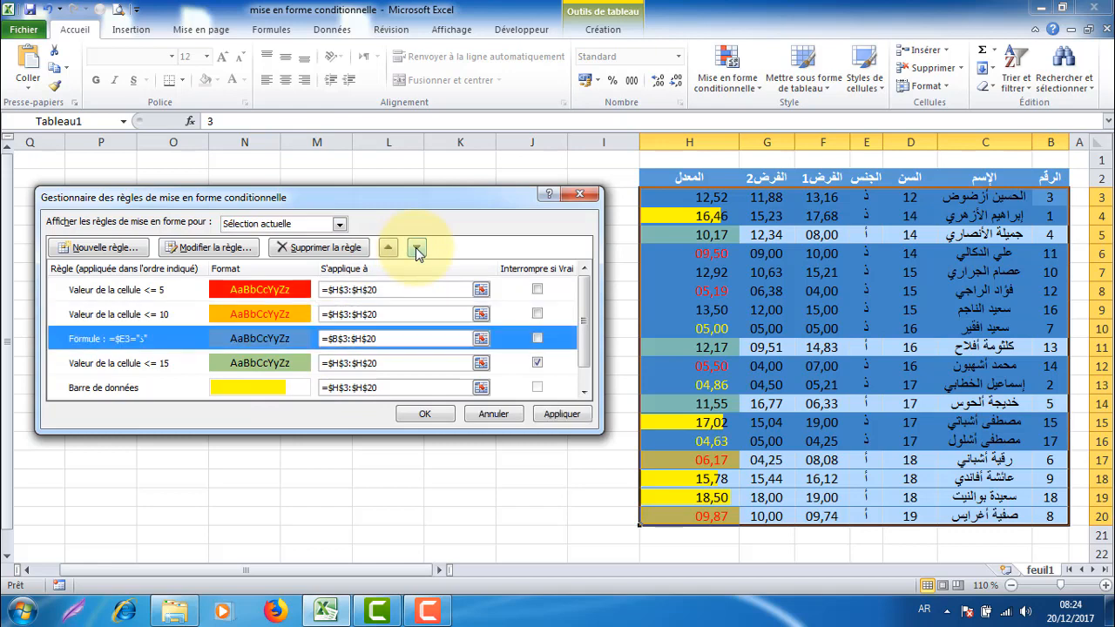
left_click(416, 248)
left_click(416, 249)
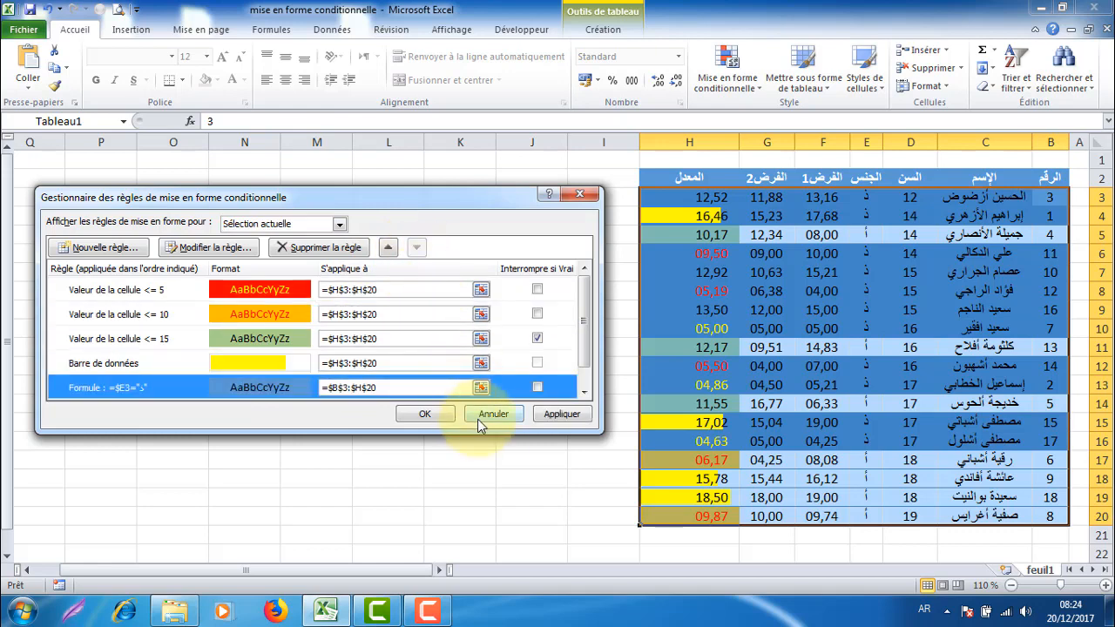
left_click(557, 414)
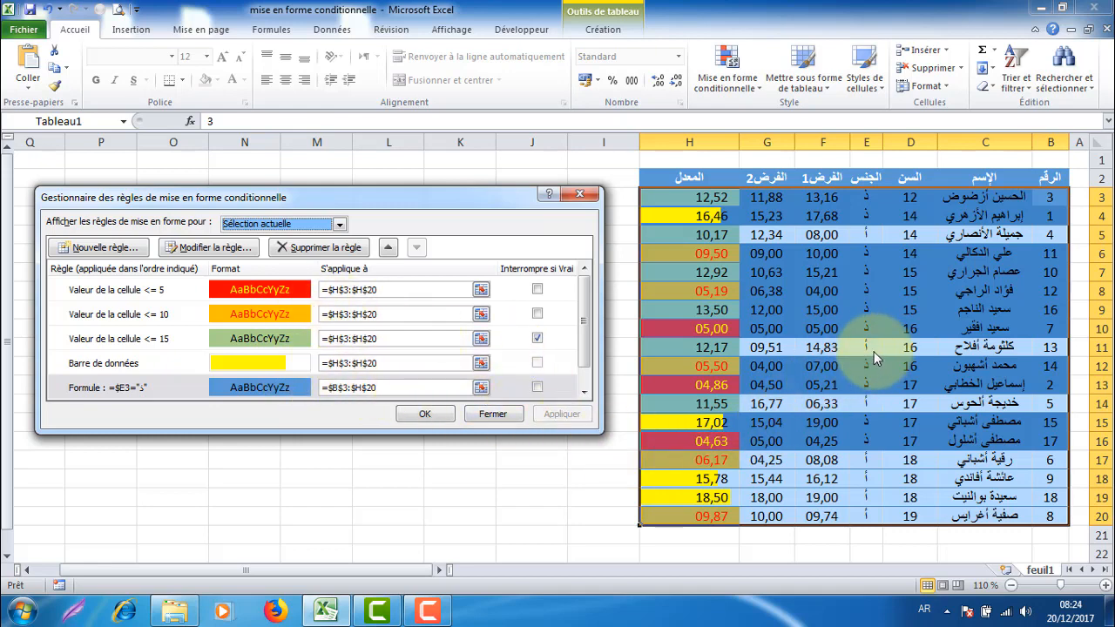
Start another formula-based rule for the table with the formula =$E3="أ".
left_click(108, 248)
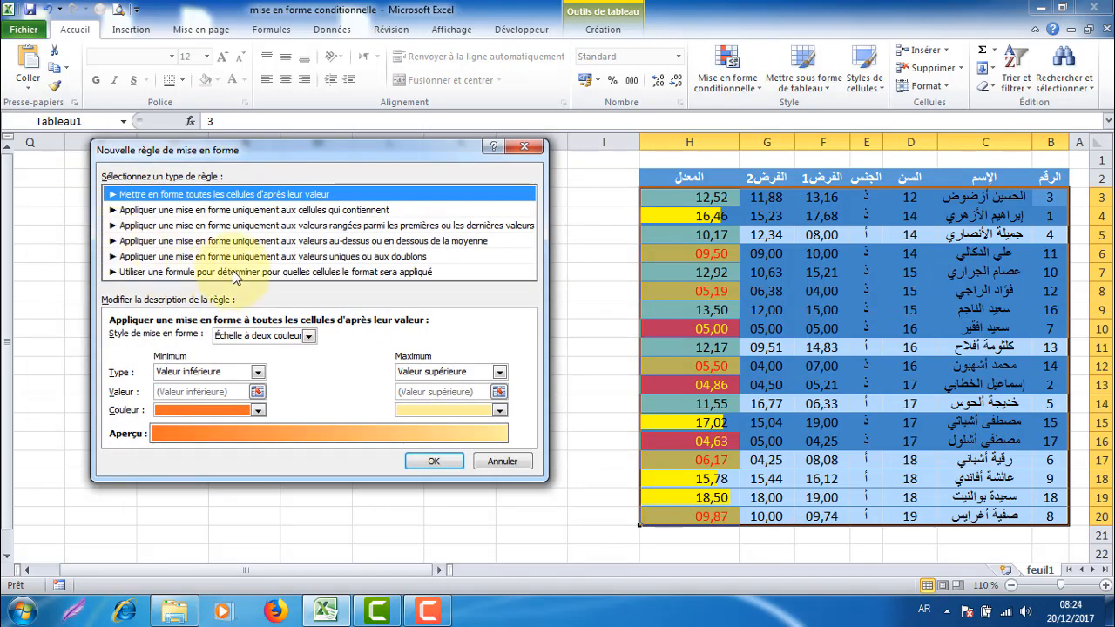
left_click(233, 273)
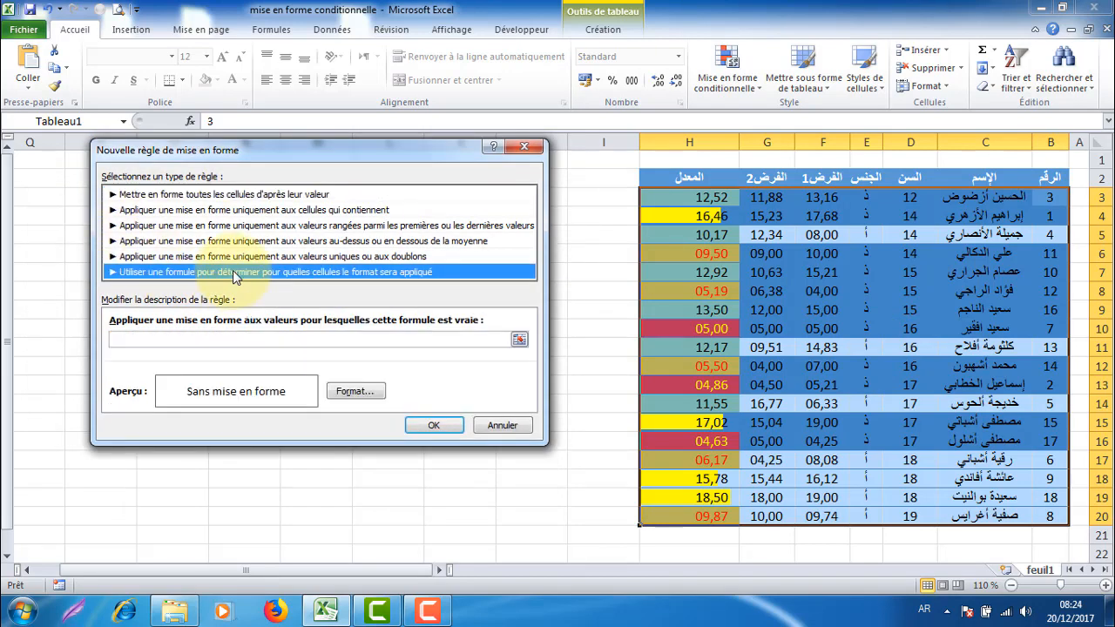
left_click(119, 338)
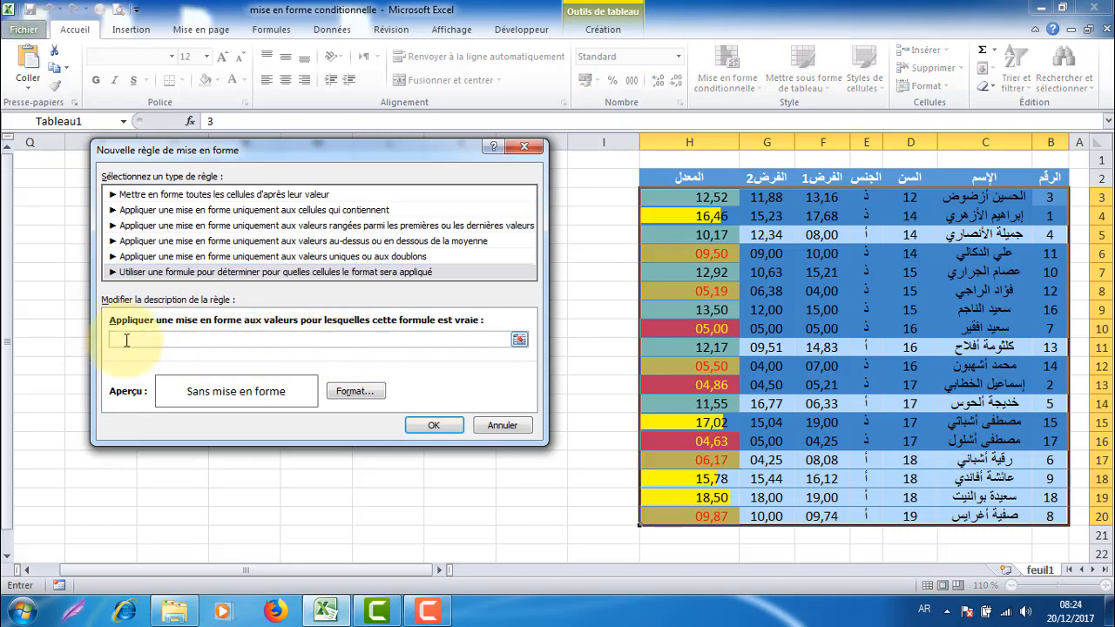
left_click(914, 198)
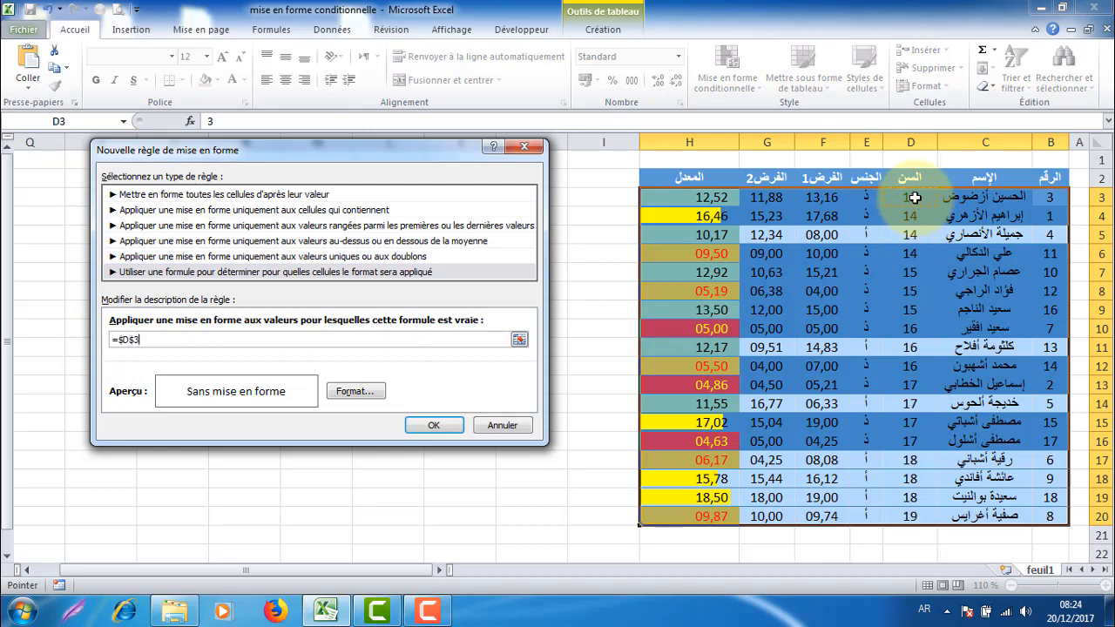
left_click(866, 196)
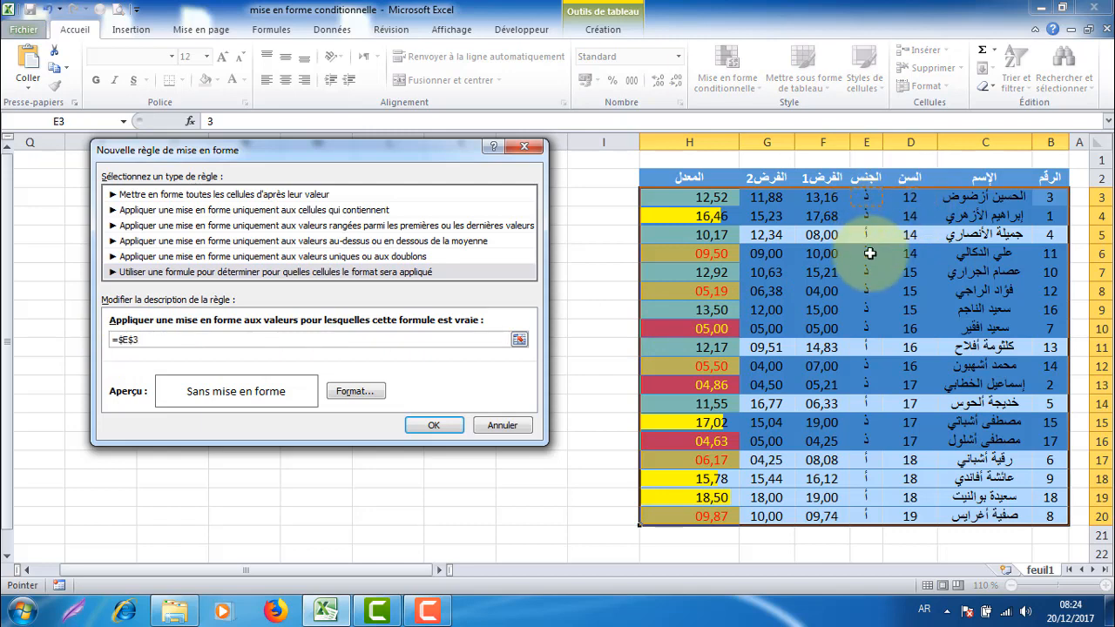
left_click(135, 341)
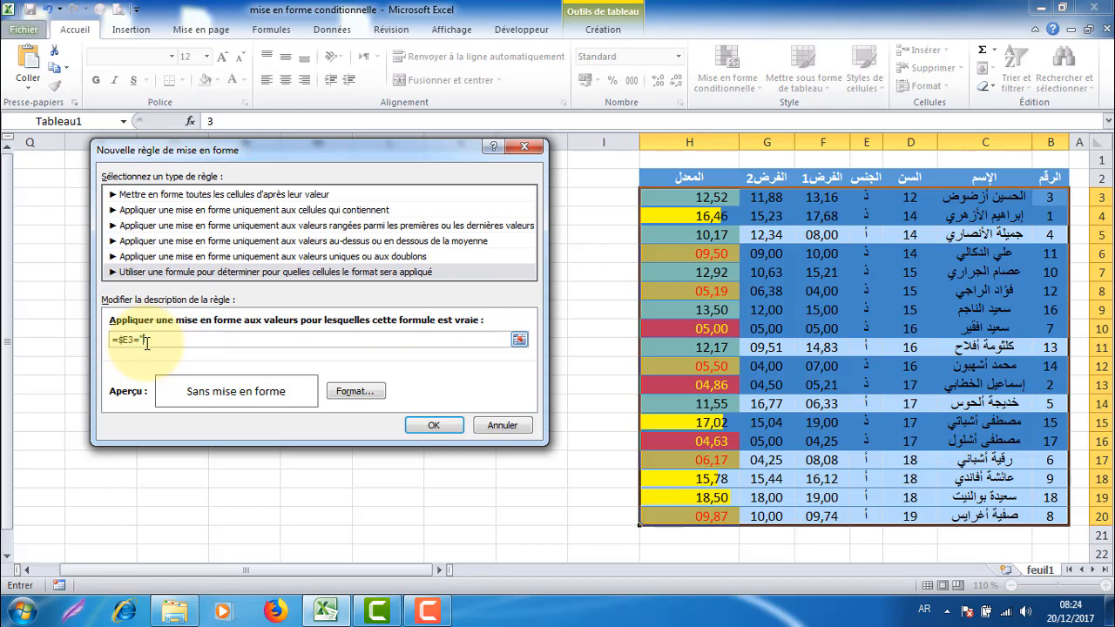
Give the =$E3="أ" rule a pink fill from the additional colours and apply it to the table.
left_click(351, 392)
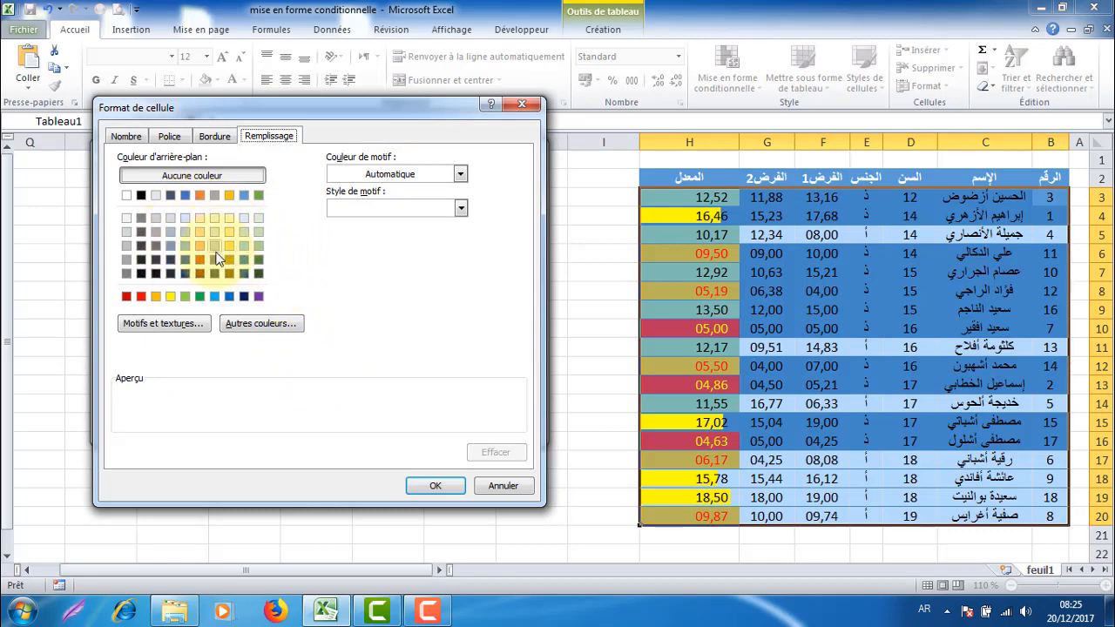
left_click(270, 329)
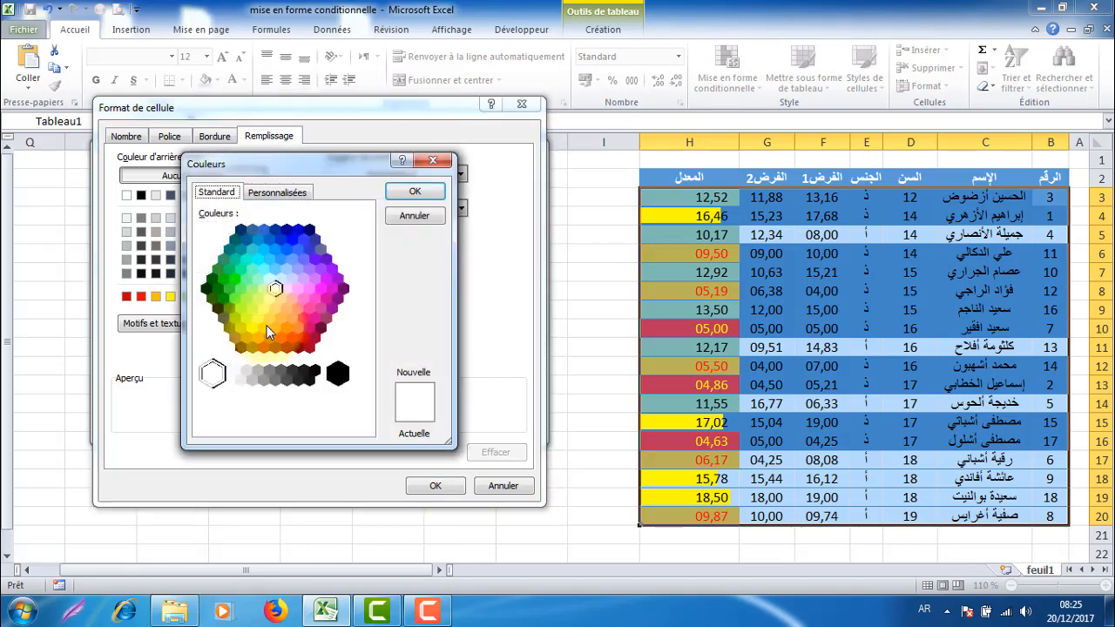
left_click(286, 288)
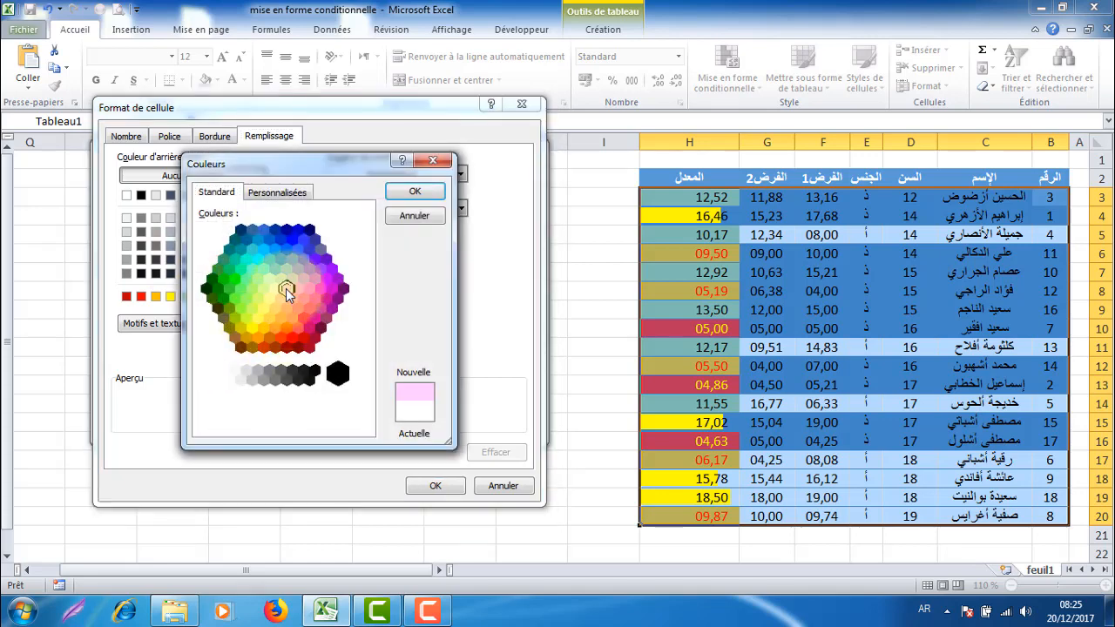
left_click(296, 288)
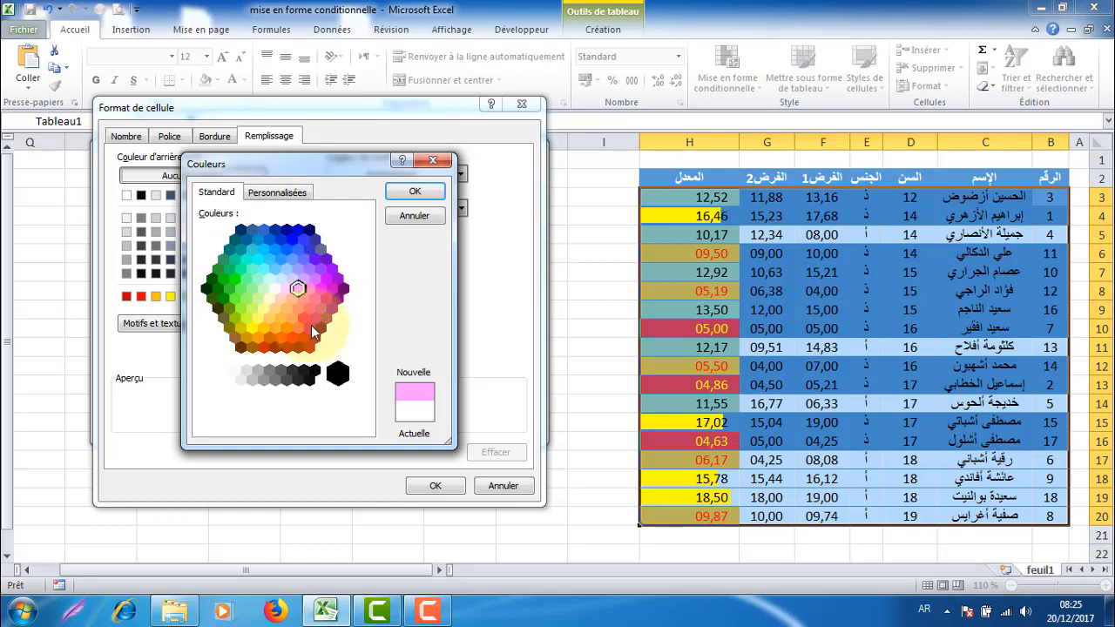
left_click(417, 191)
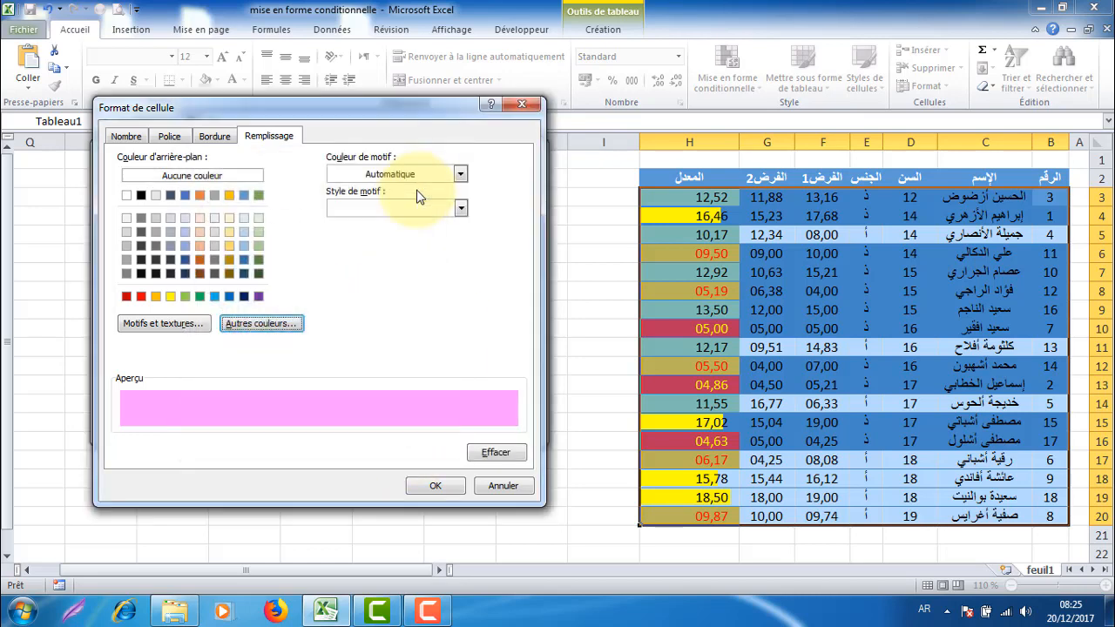
left_click(436, 486)
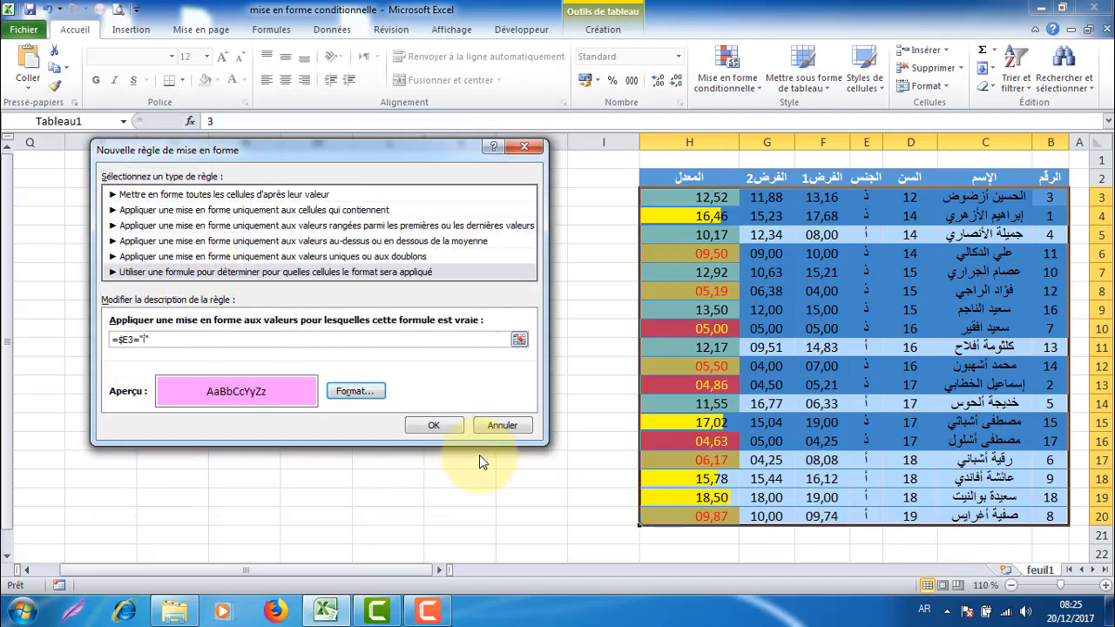
left_click(433, 425)
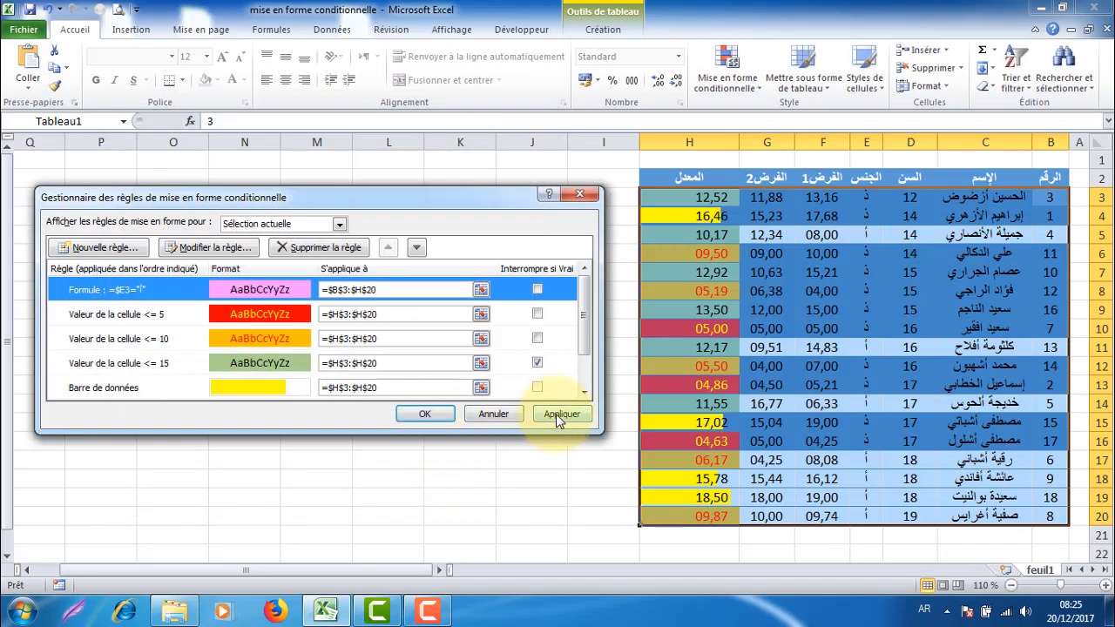
left_click(556, 414)
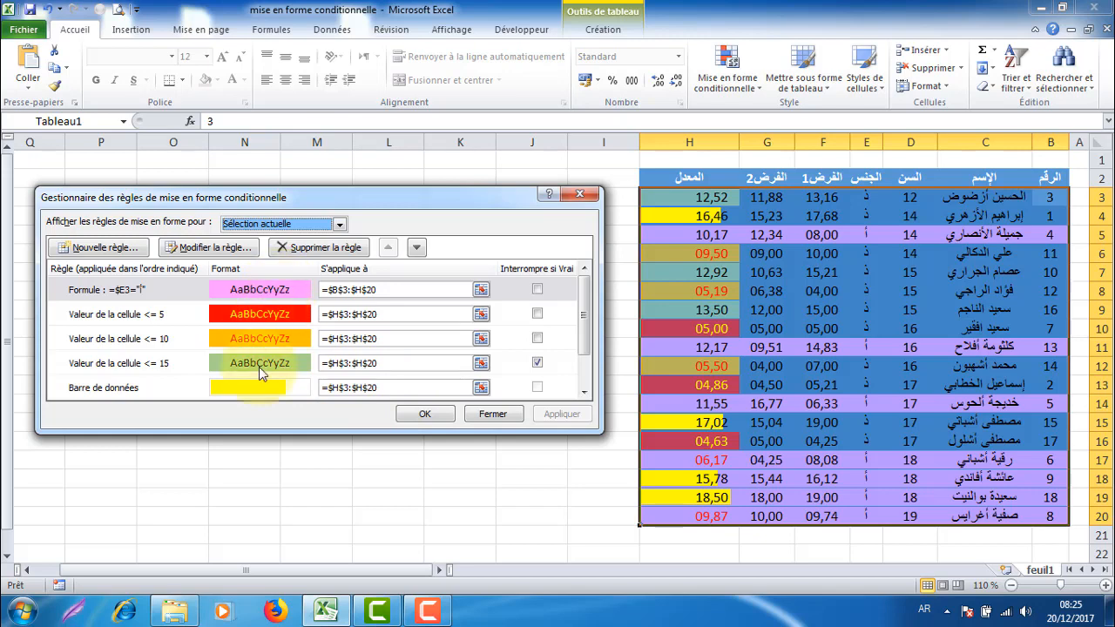
Move the =$E3="أ" rule to the end of the rule list, below the =$E3="ذ" rule, apply the order and close the rules manager.
left_click(305, 295)
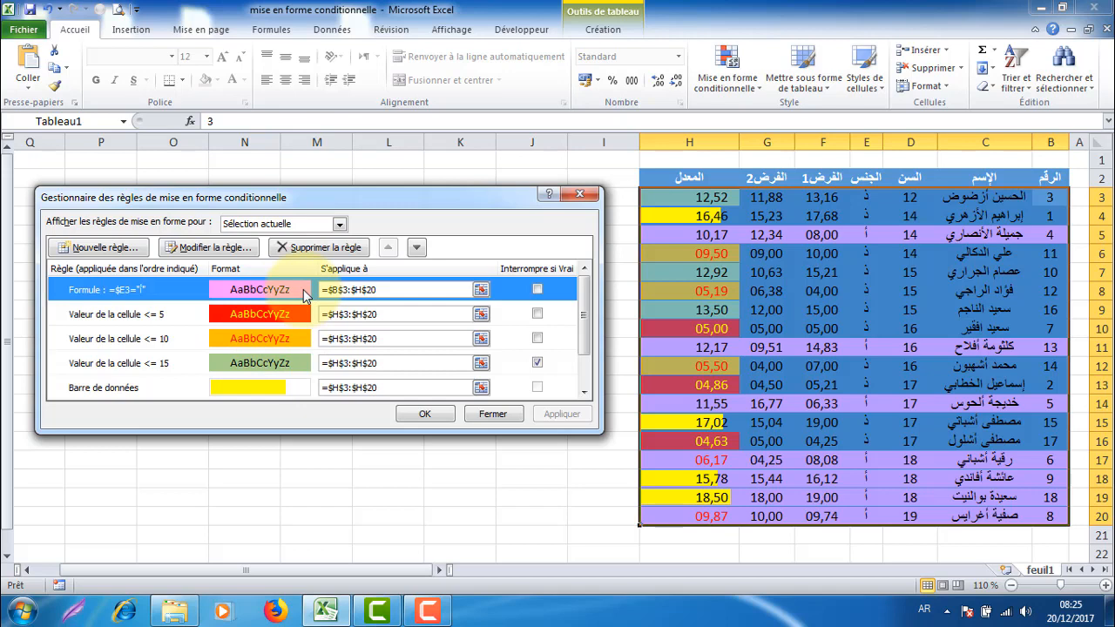
left_click(416, 249)
left_click(416, 249)
left_click(417, 250)
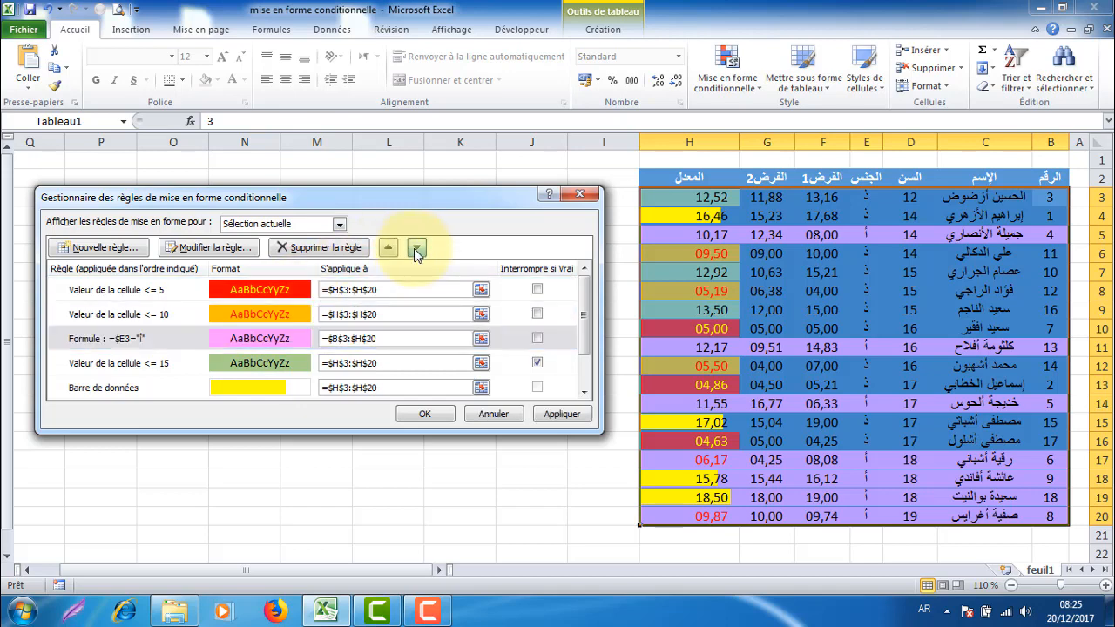
left_click(416, 250)
left_click(416, 250)
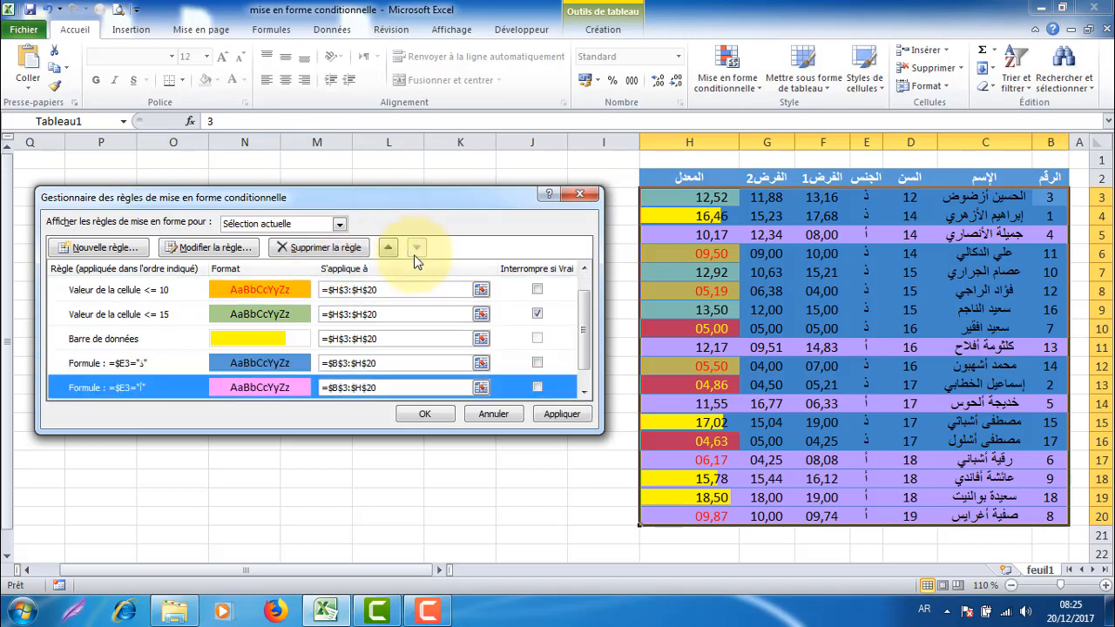
left_click(561, 414)
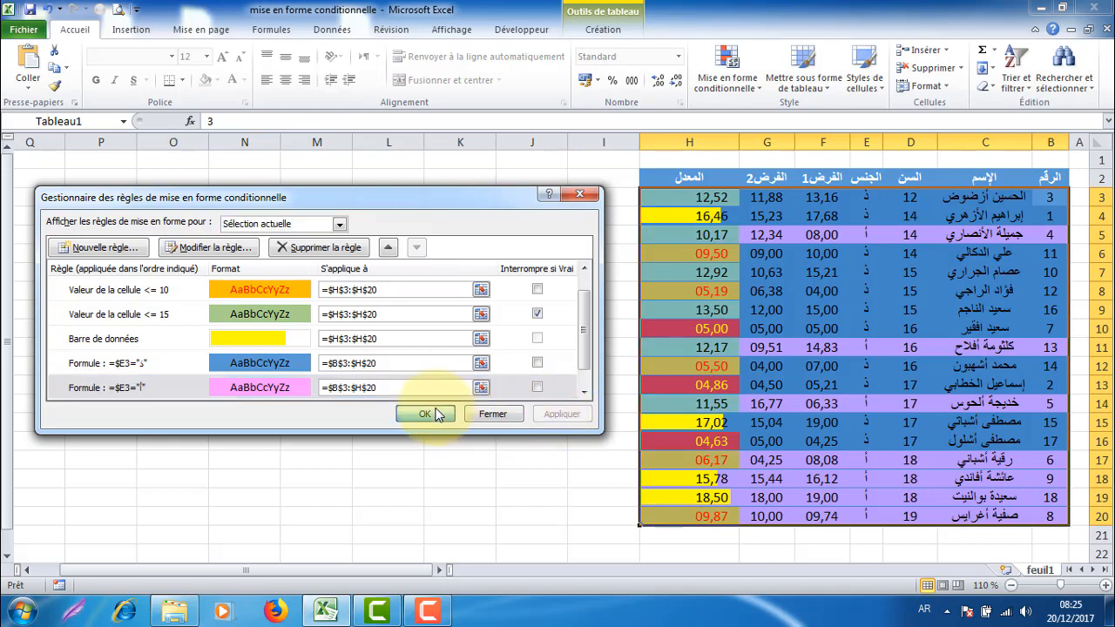
left_click(426, 414)
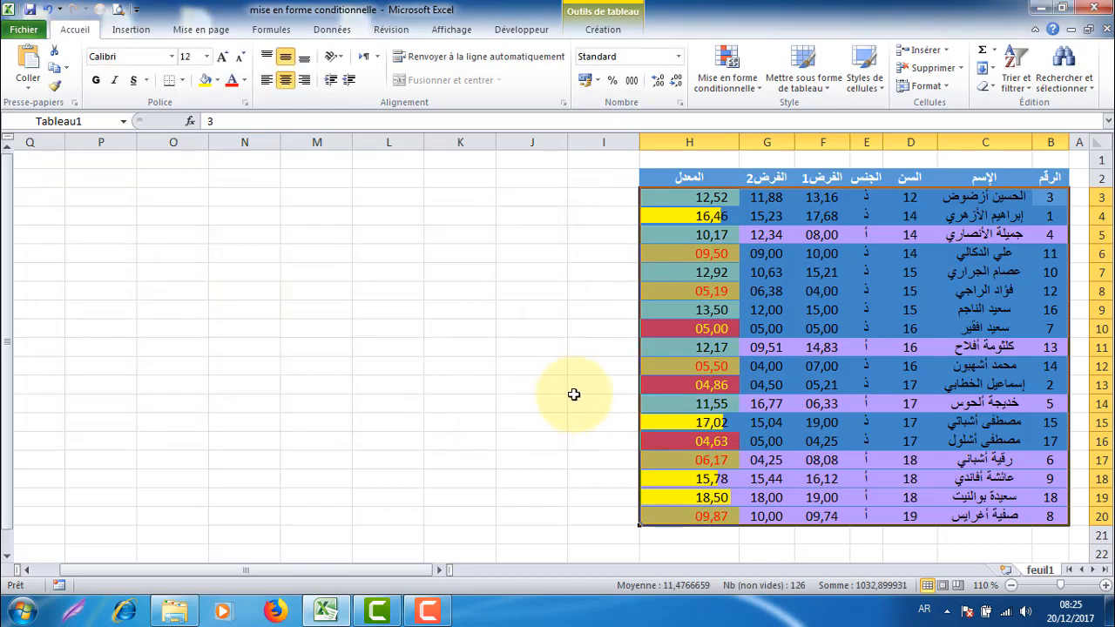
left_click(500, 253)
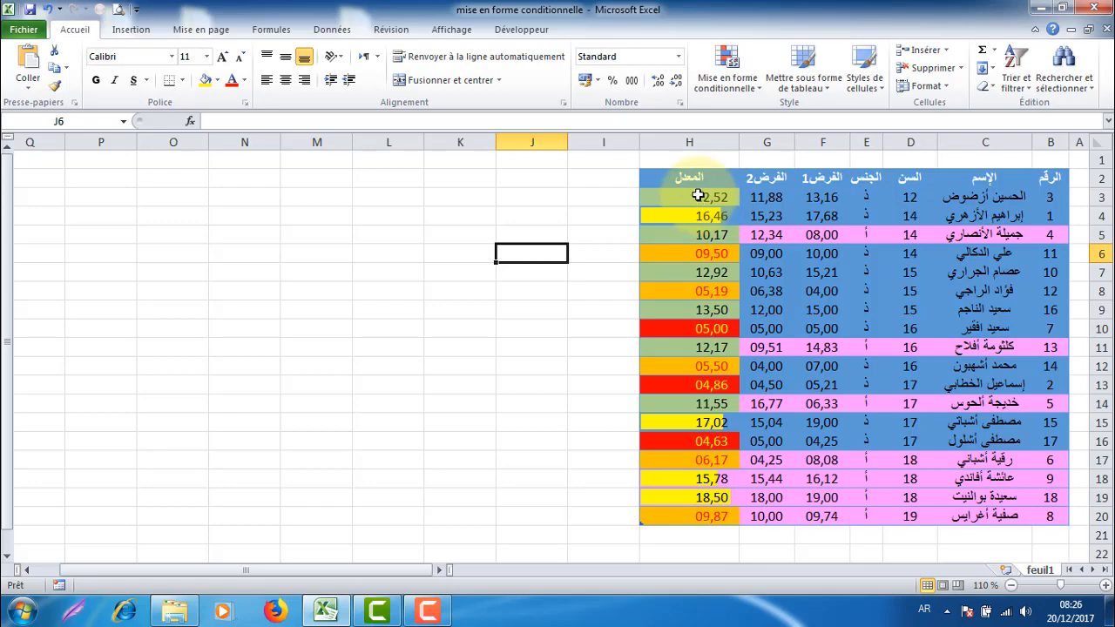
right_click(697, 460)
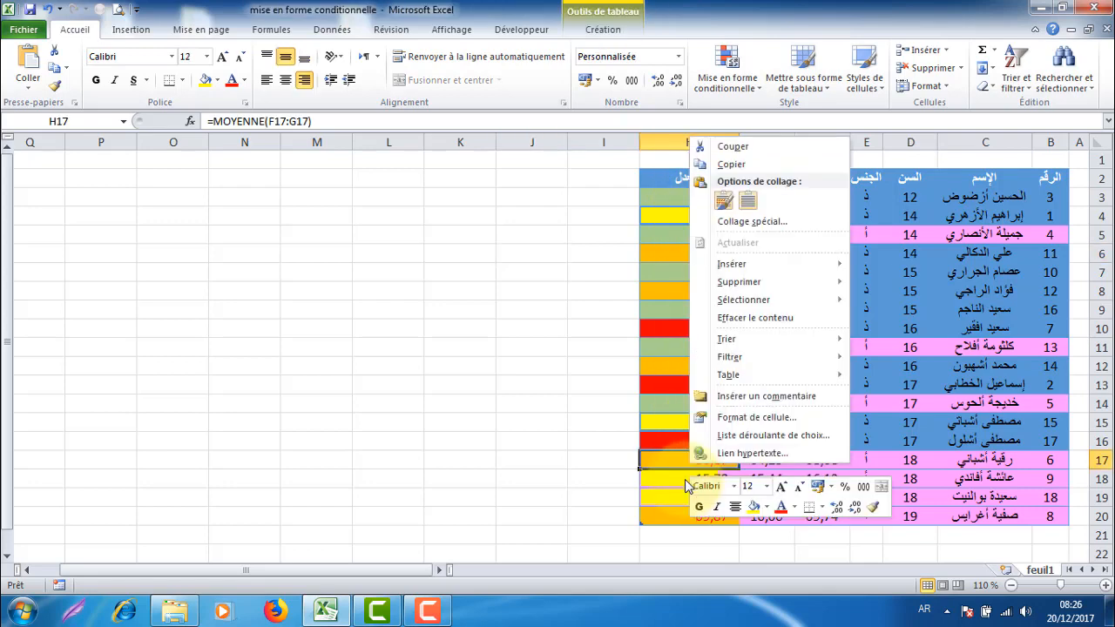
key("Escape")
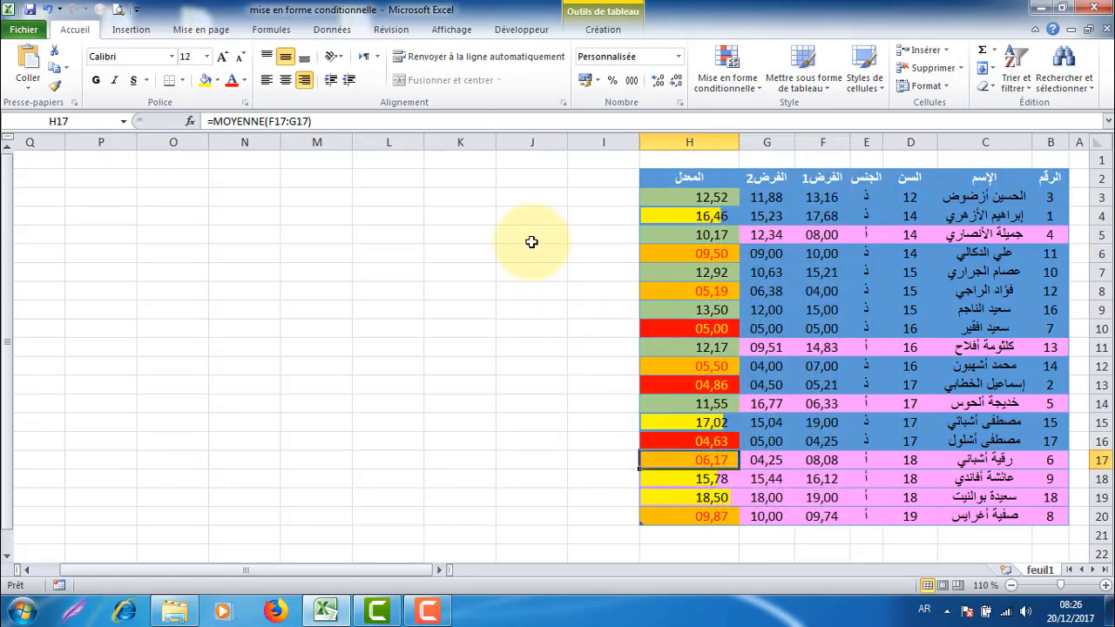